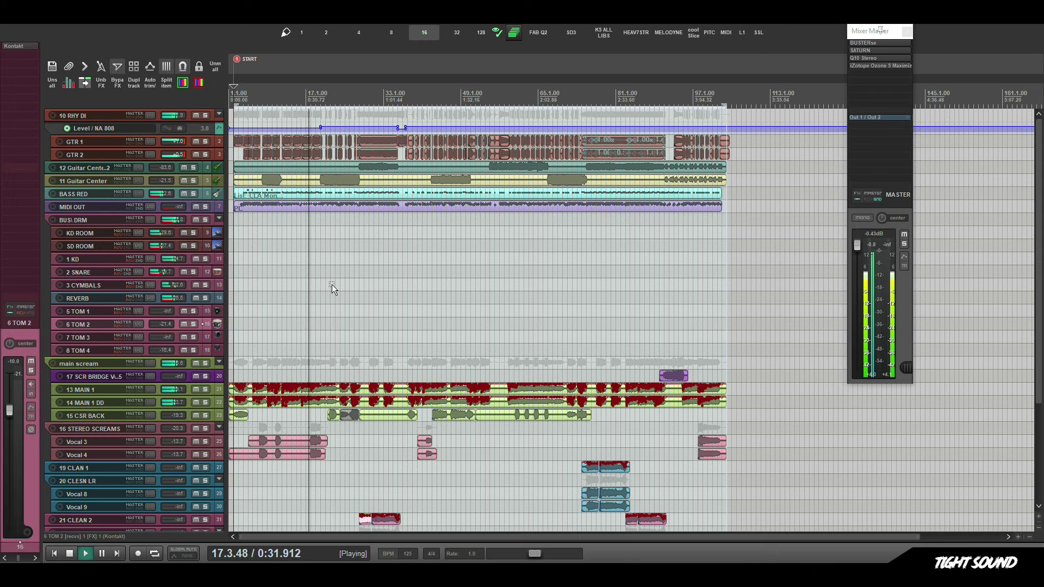
Look over the session's guitar, bass, drum and vocal tracks while the full mix plays.
{"action": "scroll", "coordinate": [331, 284], "scroll_direction": "down", "scroll_amount": 3}
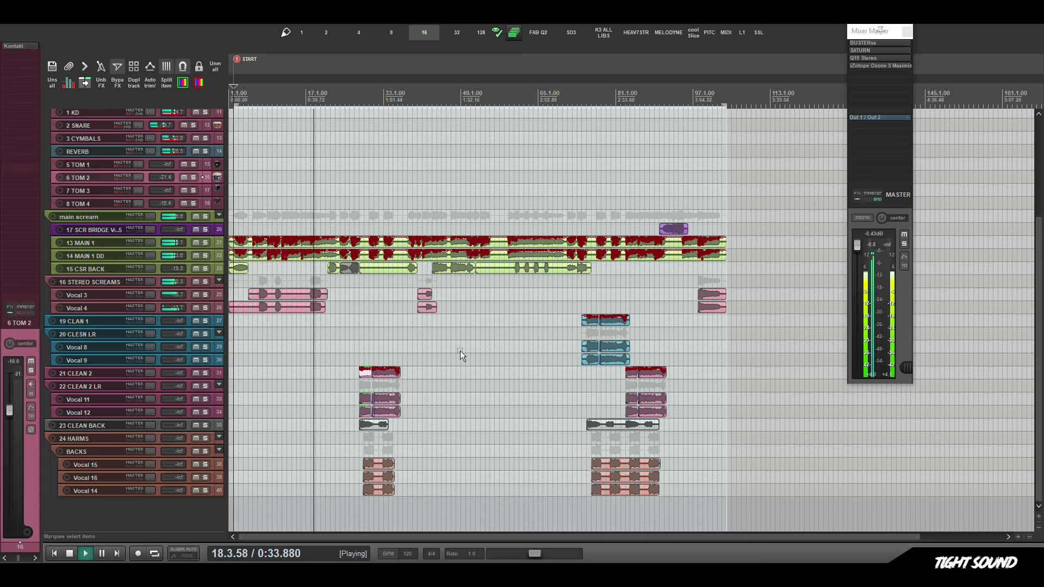
{"action": "scroll", "coordinate": [482, 375], "scroll_direction": "up", "scroll_amount": 3}
{"action": "scroll", "coordinate": [516, 237], "scroll_direction": "down", "scroll_amount": 3}
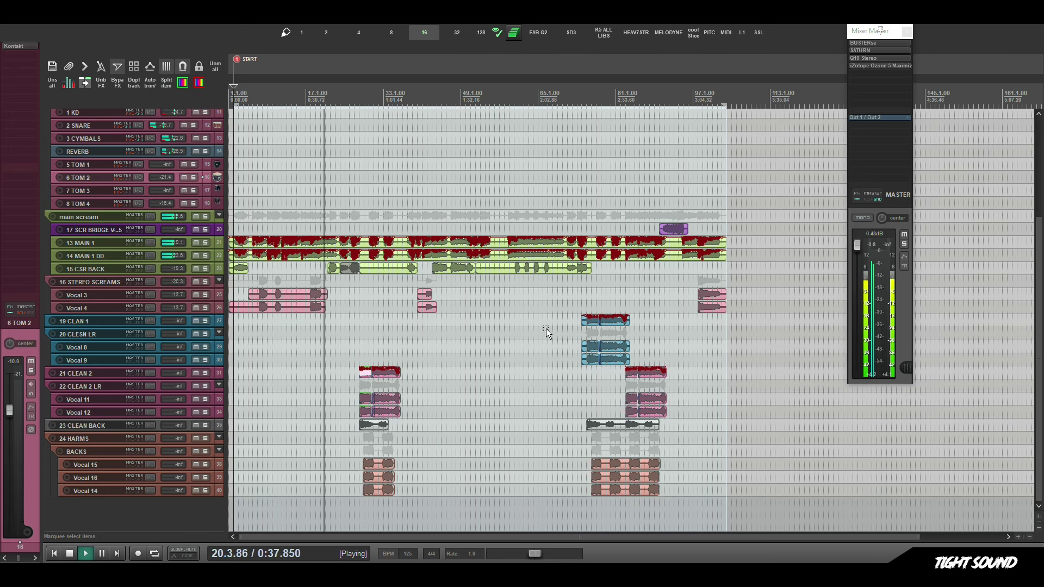
{"action": "scroll", "coordinate": [490, 326], "scroll_direction": "up", "scroll_amount": 5}
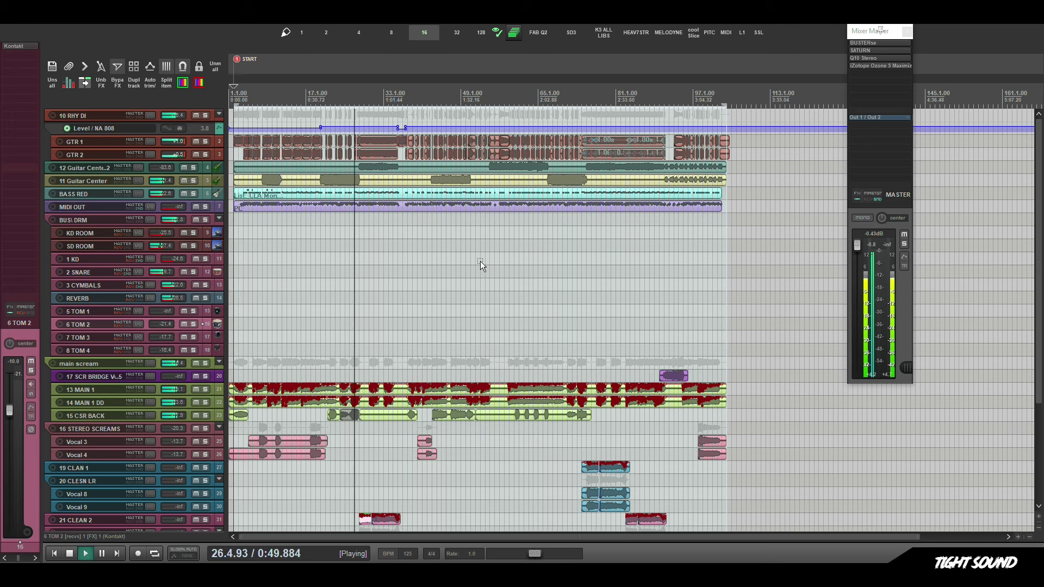
{"action": "left_click_drag", "start_coordinate": [455, 348], "coordinate": [553, 367]}
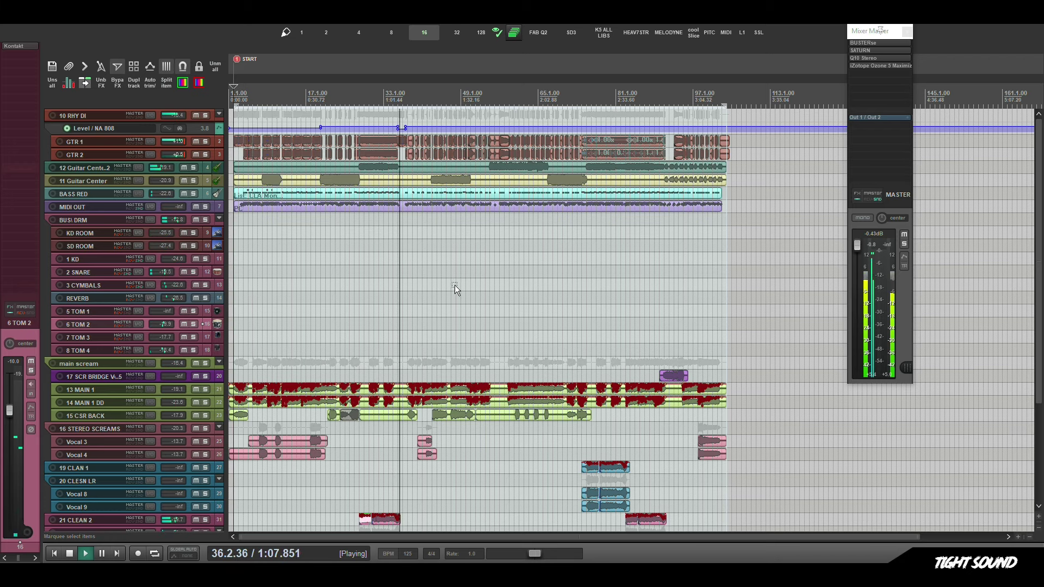
{"action": "scroll", "coordinate": [511, 286], "scroll_direction": "up", "scroll_amount": 4}
{"action": "scroll", "coordinate": [587, 304], "scroll_direction": "up", "scroll_amount": 4}
{"action": "left_click_drag", "start_coordinate": [625, 349], "coordinate": [583, 503]}
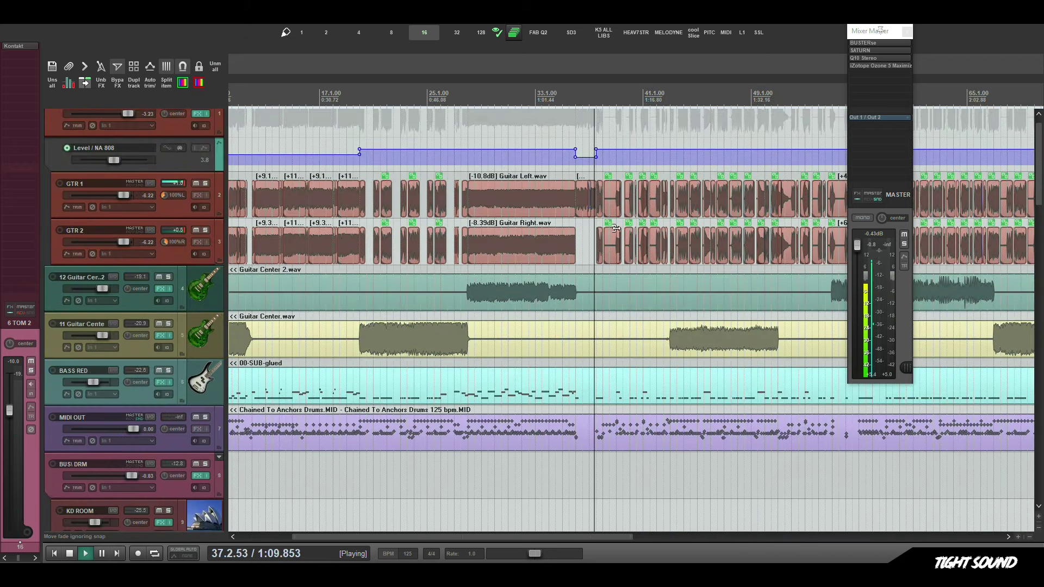
Stop the full mix, solo the 10 RHY DI folder track and play it from the START marker.
{"action": "key", "text": "space"}
{"action": "left_click_drag", "start_coordinate": [345, 271], "coordinate": [640, 408]}
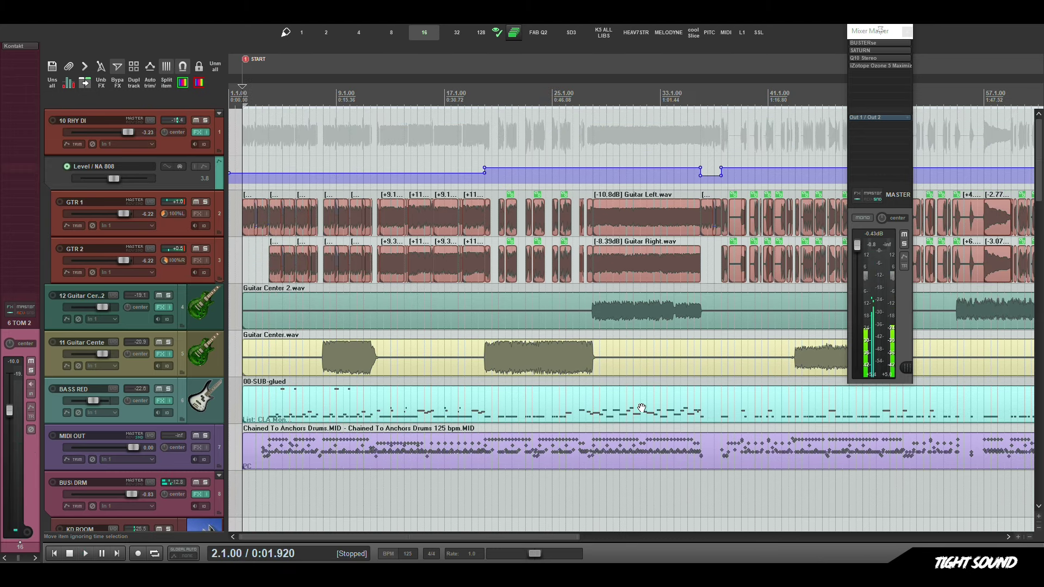
{"action": "scroll", "coordinate": [308, 213], "scroll_direction": "down", "scroll_amount": 3}
{"action": "scroll", "coordinate": [309, 213], "scroll_direction": "up", "scroll_amount": 3}
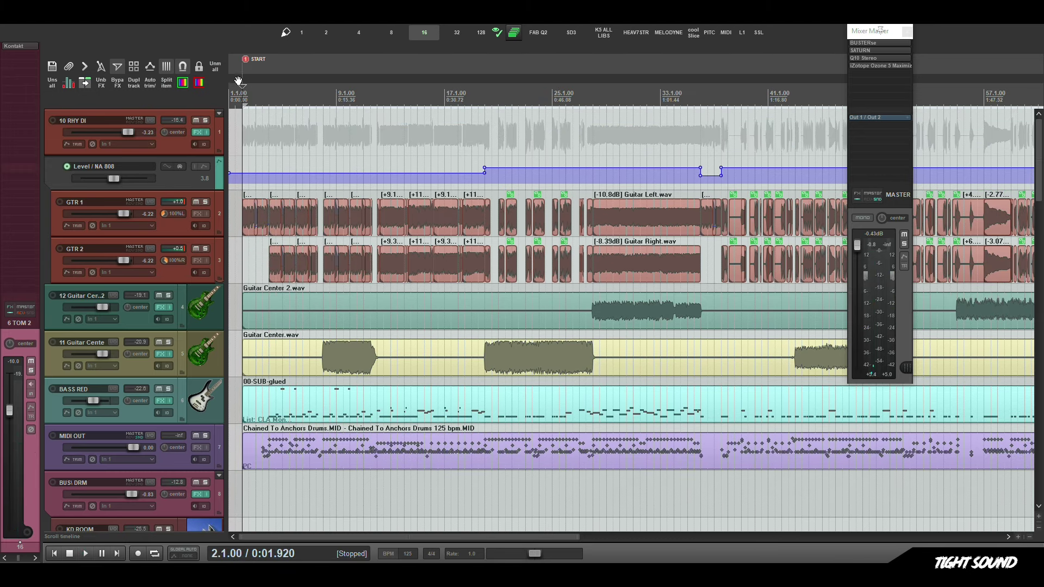
{"action": "left_click", "coordinate": [206, 121]}
{"action": "key", "text": "space"}
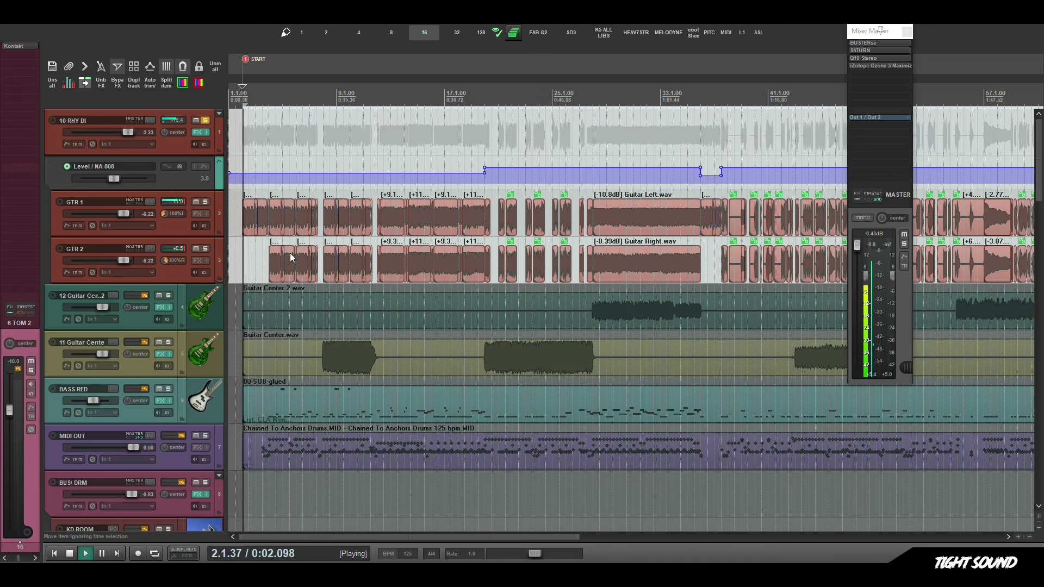
Select the 10 RHY DI track to show its effects chain and audition the soloed guitars from START.
{"action": "left_click", "coordinate": [217, 134]}
{"action": "key", "text": "space"}
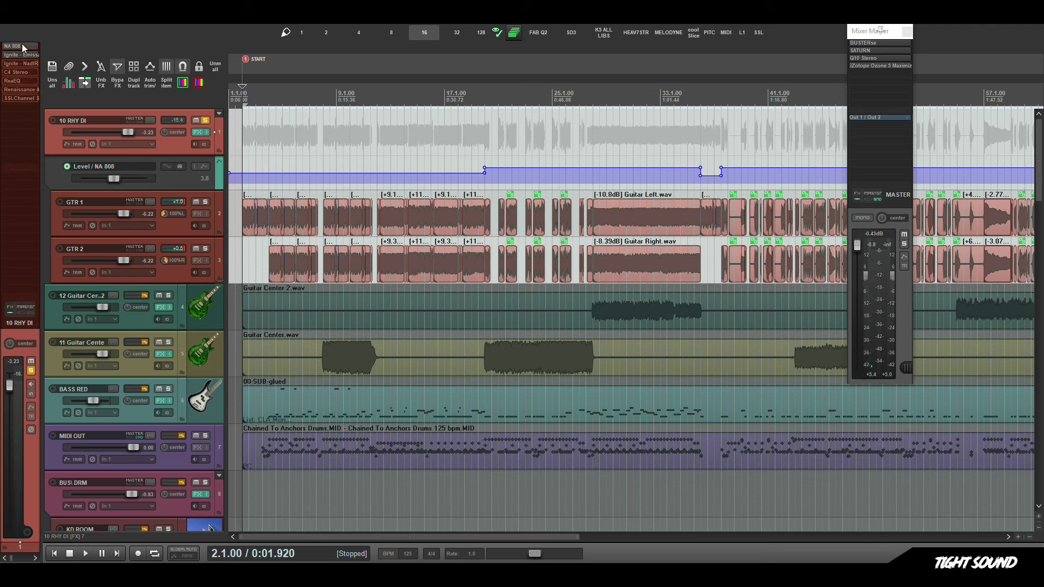
{"action": "key", "text": "space"}
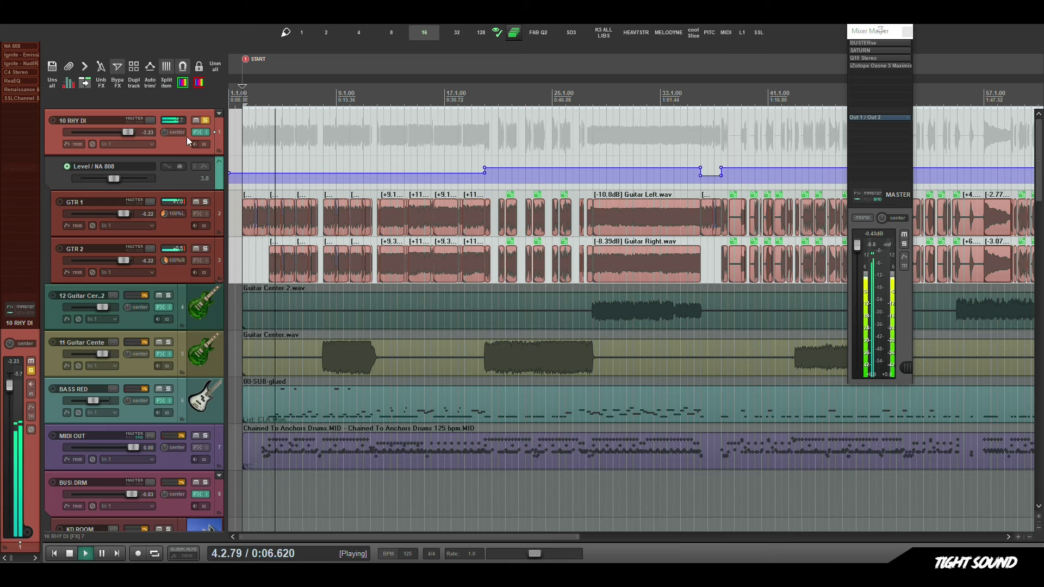
{"action": "key", "text": "space"}
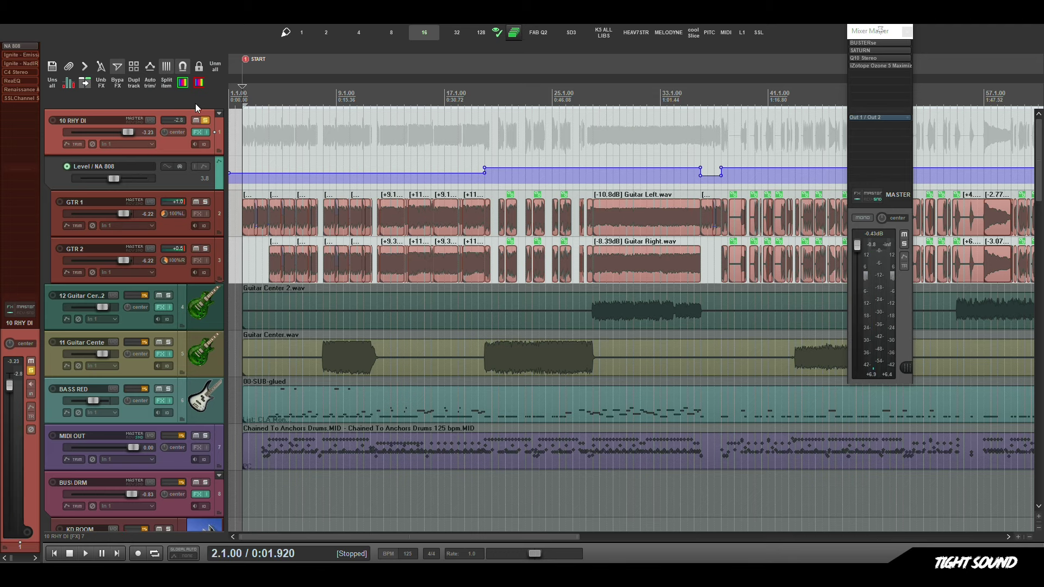
Open the NA 808 overdrive on 10 RHY DI and audition its Level automation change at bar 20.
{"action": "left_click", "coordinate": [27, 46]}
{"action": "key", "text": "space"}
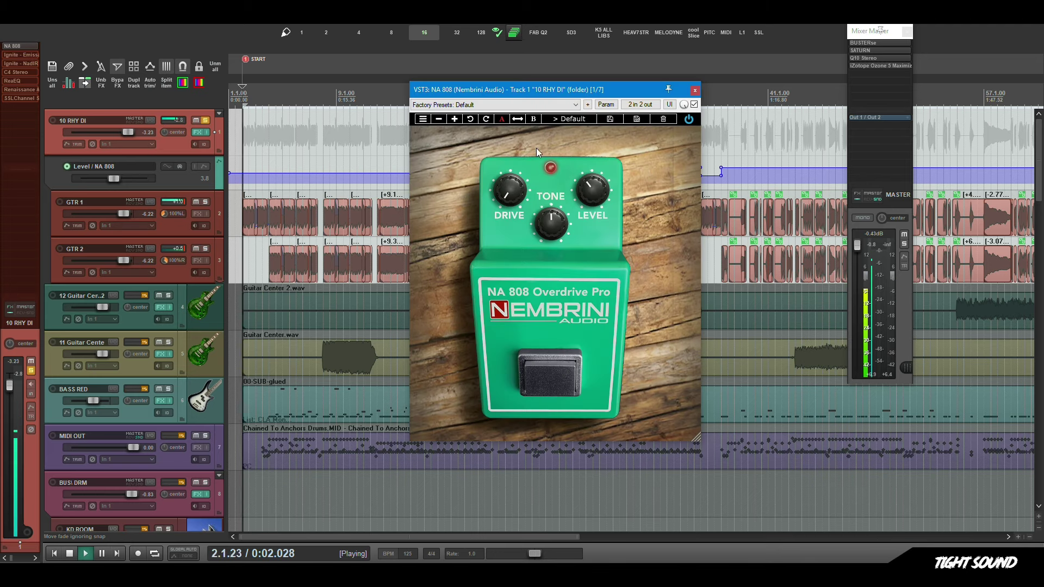
{"action": "left_click_drag", "start_coordinate": [516, 91], "coordinate": [509, 294]}
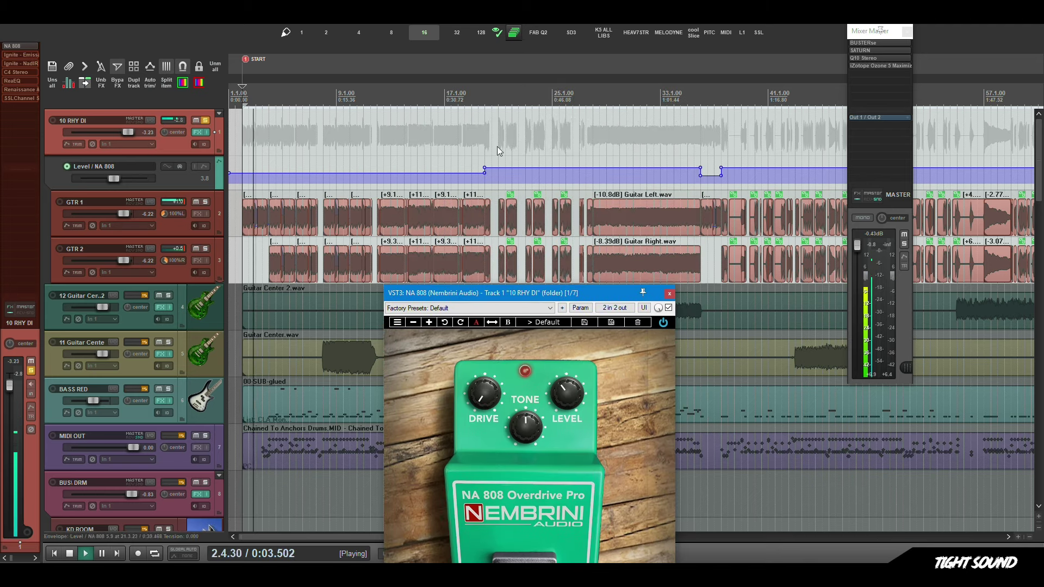
{"action": "left_click", "coordinate": [472, 104]}
{"action": "scroll", "coordinate": [619, 165], "scroll_direction": "up", "scroll_amount": 5}
{"action": "left_click_drag", "start_coordinate": [647, 158], "coordinate": [469, 151]}
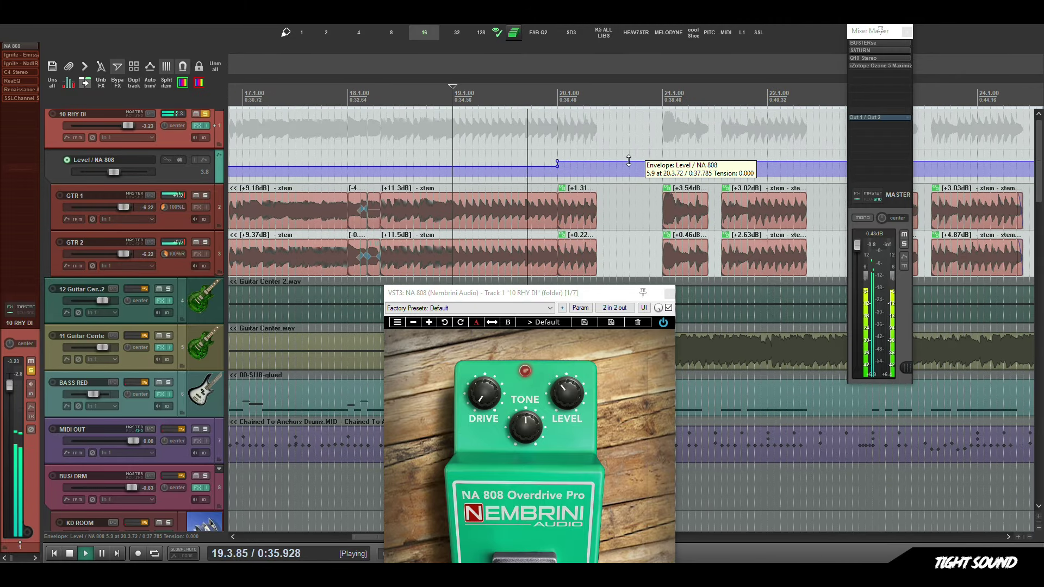
{"action": "left_click", "coordinate": [511, 169]}
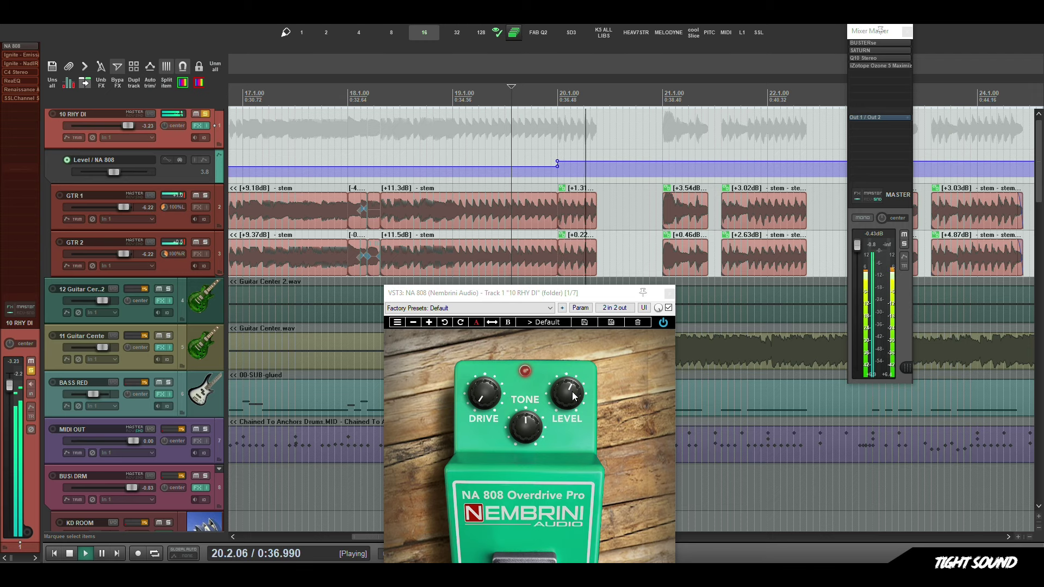
{"action": "key", "text": "space"}
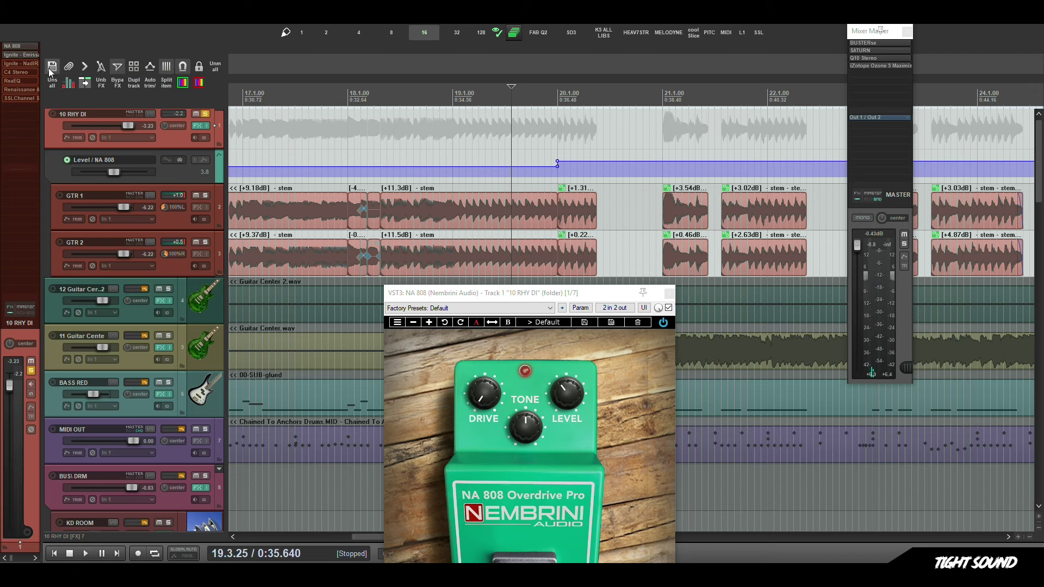
Inspect the Emissary amp and the NadIR cabinet settings on 10 RHY DI, closing each plugin window.
{"action": "left_click", "coordinate": [27, 55]}
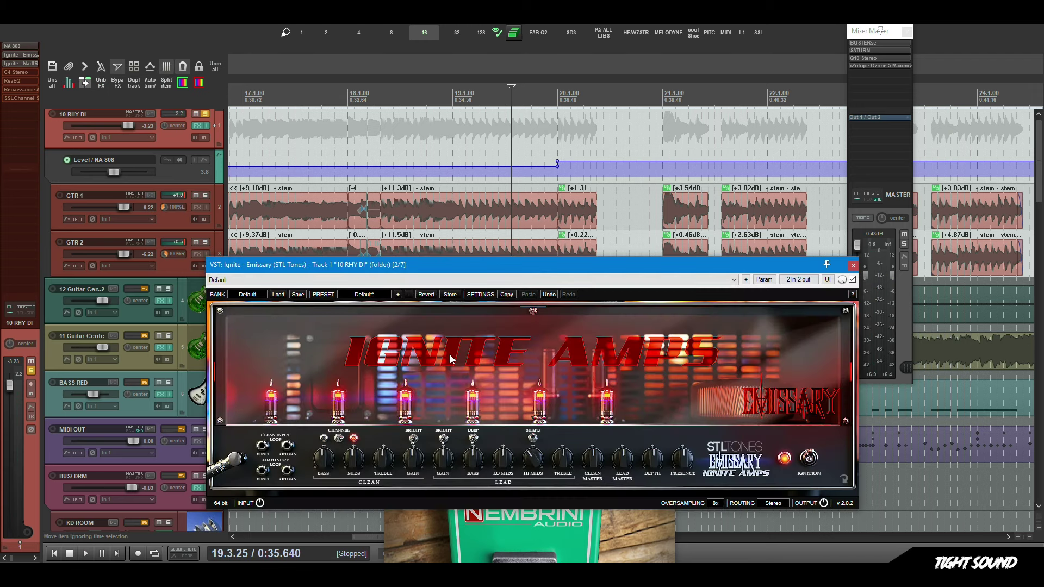
{"action": "left_click", "coordinate": [852, 266]}
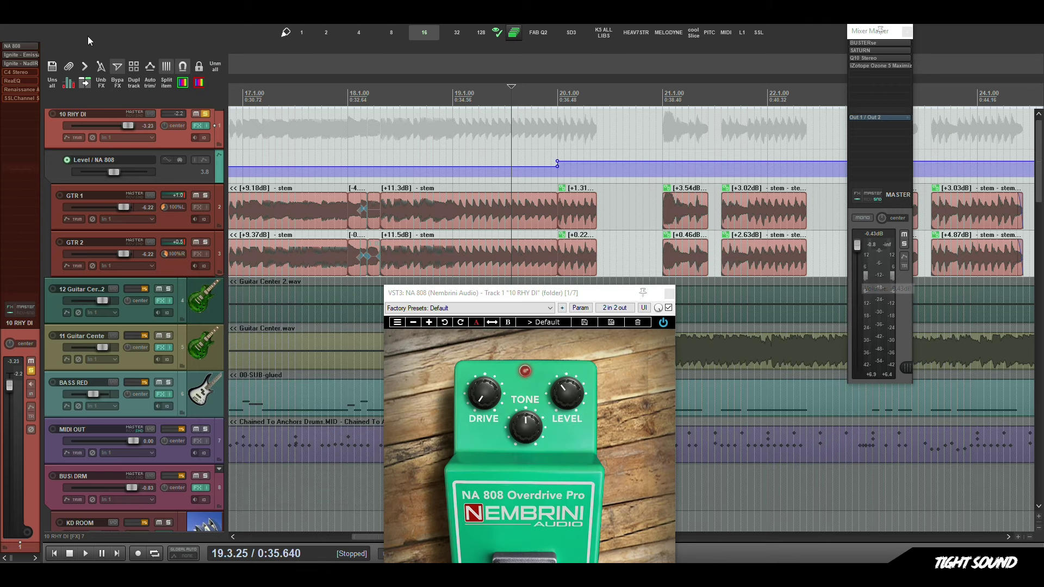
{"action": "left_click", "coordinate": [27, 63]}
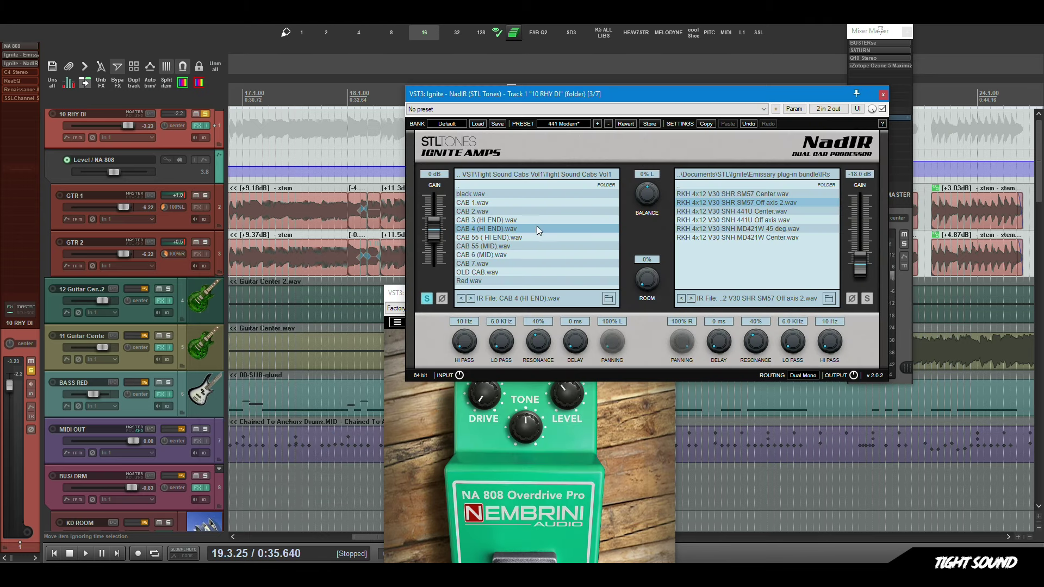
{"action": "left_click", "coordinate": [883, 94]}
Replay the rhythm guitars around bar 20 while checking the NA 808 Level envelope, and stop playback.
{"action": "scroll", "coordinate": [479, 188], "scroll_direction": "down", "scroll_amount": 3}
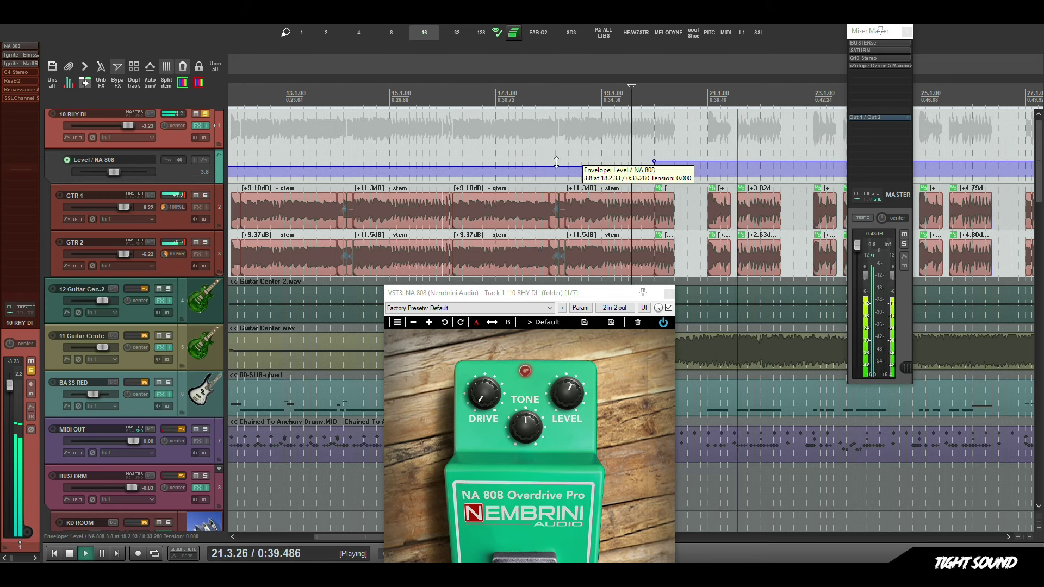
{"action": "scroll", "coordinate": [460, 134], "scroll_direction": "down", "scroll_amount": 3}
{"action": "scroll", "coordinate": [306, 134], "scroll_direction": "down", "scroll_amount": 3}
{"action": "key", "text": "space"}
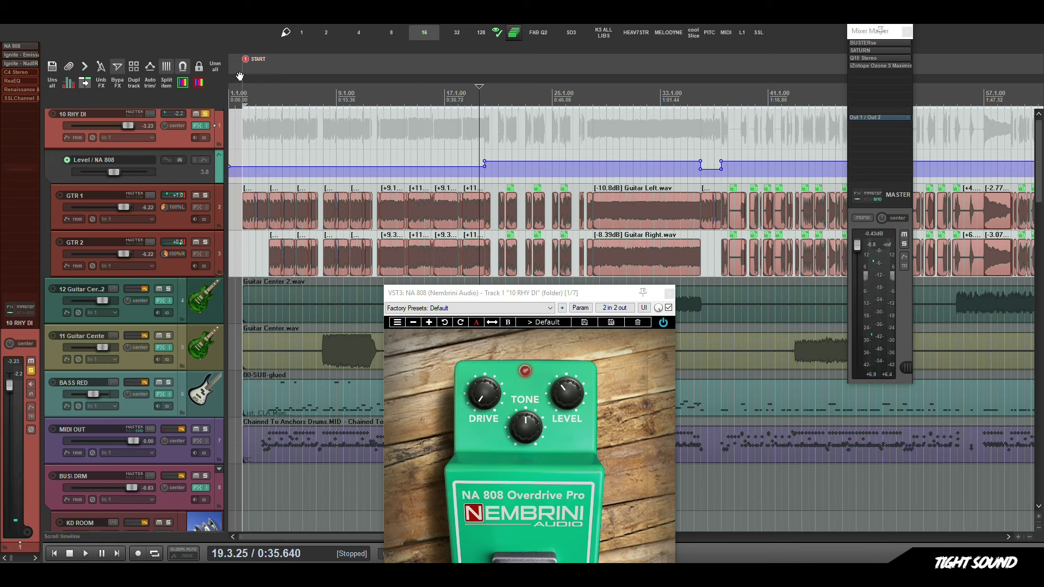
Play 10 RHY DI from START, inspect its C4 multiband settings and compare the ReaEQ cuts using bypass.
{"action": "left_click", "coordinate": [245, 59]}
{"action": "key", "text": "space"}
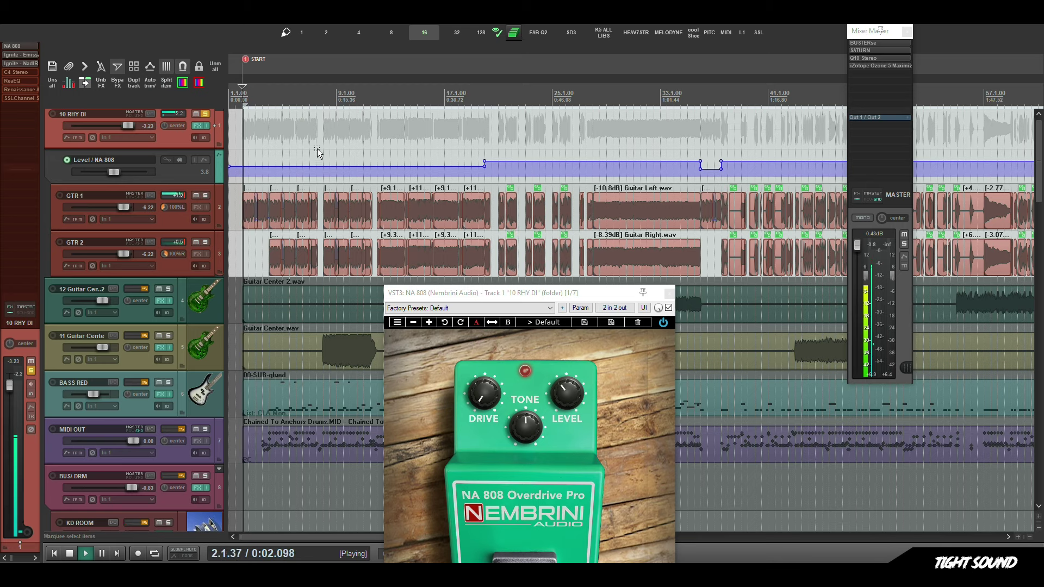
{"action": "left_click", "coordinate": [24, 74]}
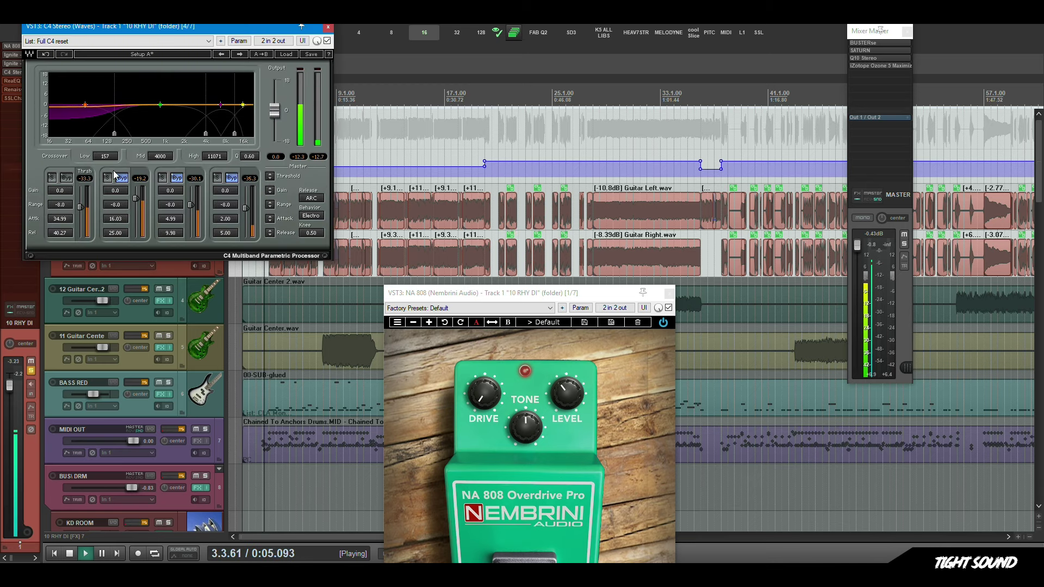
{"action": "left_click", "coordinate": [326, 26]}
{"action": "left_click", "coordinate": [12, 80]}
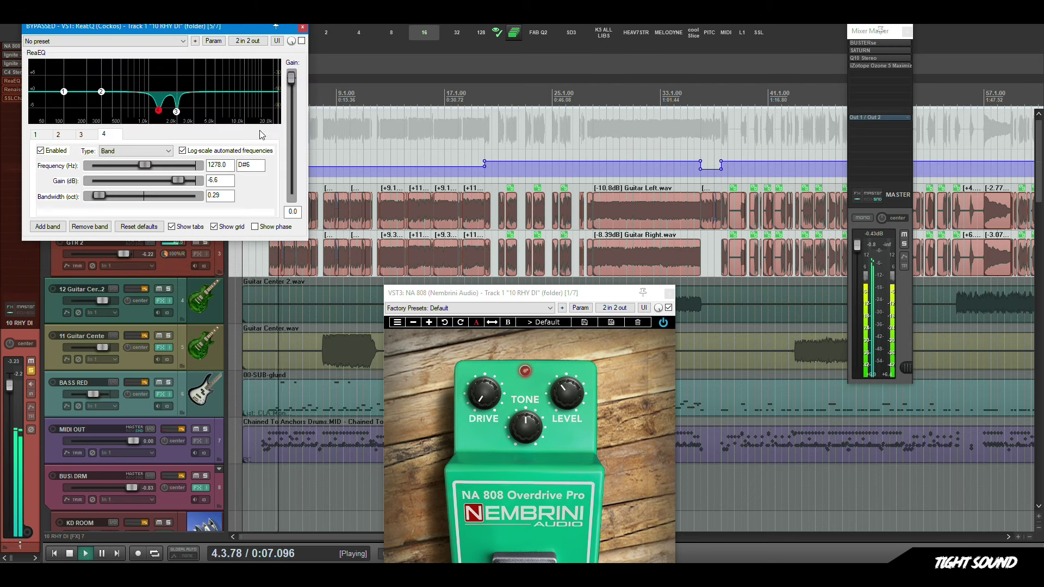
{"action": "left_click", "coordinate": [301, 40]}
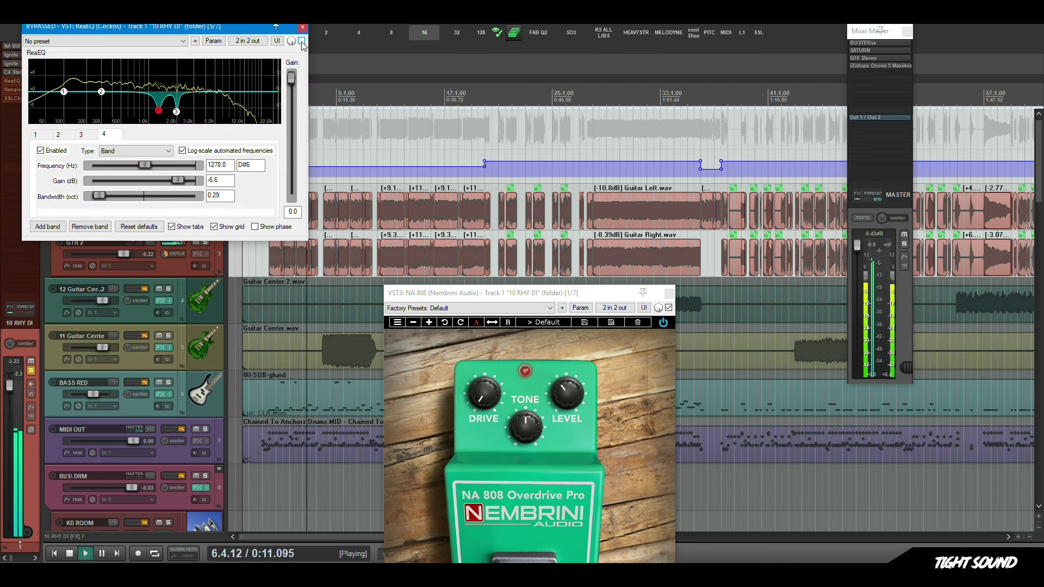
{"action": "left_click", "coordinate": [303, 27]}
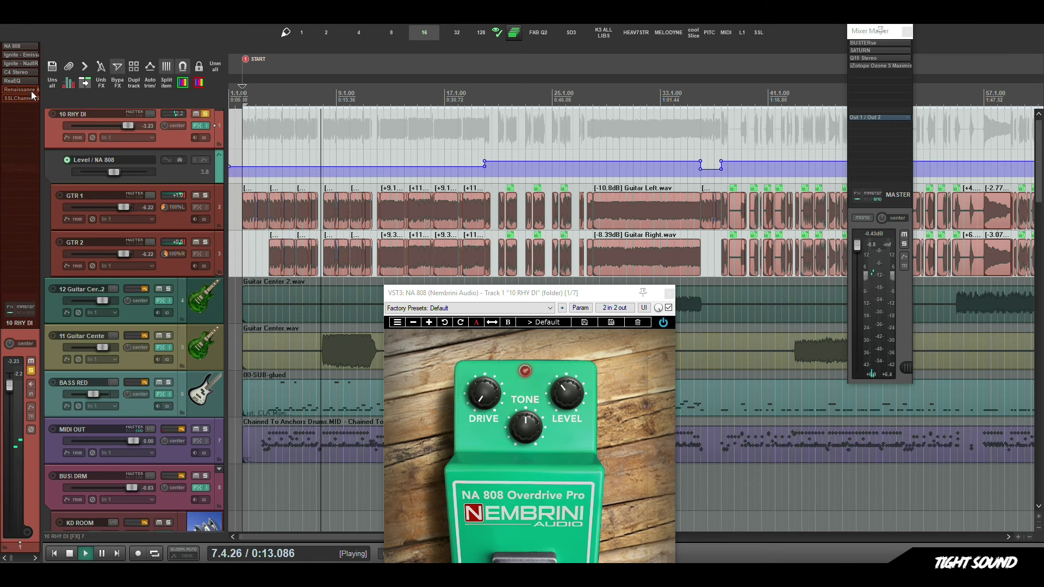
Inspect the Renaissance Axx and SSLChannel settings on 10 RHY DI, close both and stop playback.
{"action": "left_click", "coordinate": [12, 89]}
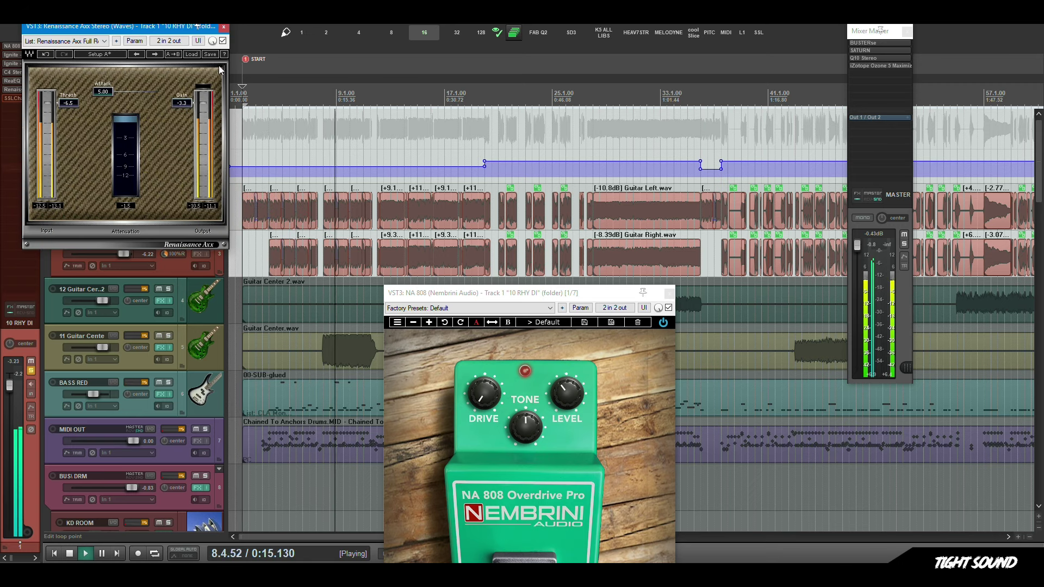
{"action": "left_click", "coordinate": [223, 27]}
{"action": "left_click", "coordinate": [24, 97]}
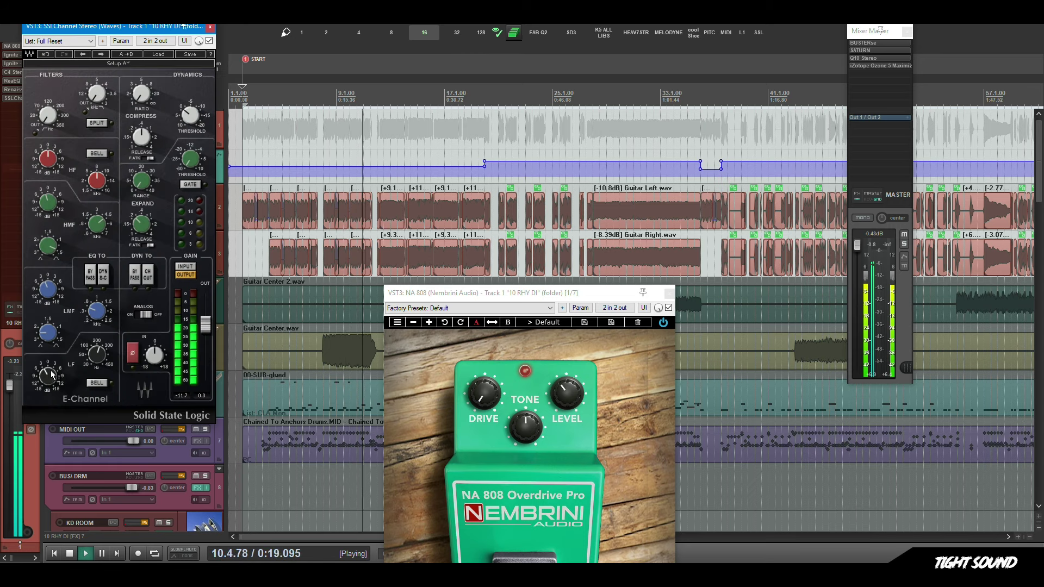
{"action": "left_click", "coordinate": [210, 27]}
{"action": "key", "text": "space"}
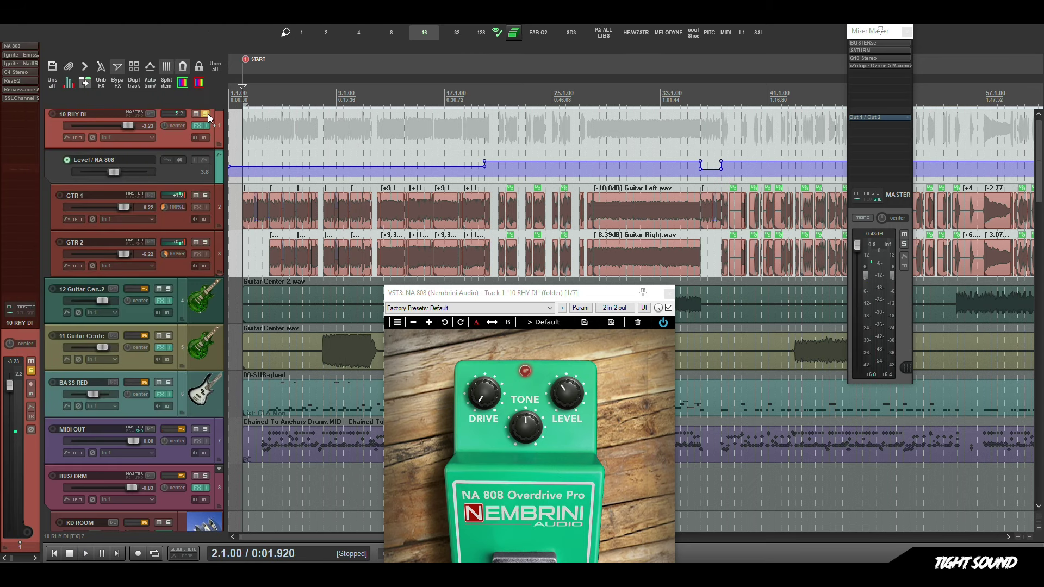
Solo the 12 Guitar Center 2 track instead of 10 RHY DI and play it from its first lead section.
{"action": "scroll", "coordinate": [342, 308], "scroll_direction": "down", "scroll_amount": 3}
{"action": "left_click_drag", "start_coordinate": [342, 309], "coordinate": [305, 290]}
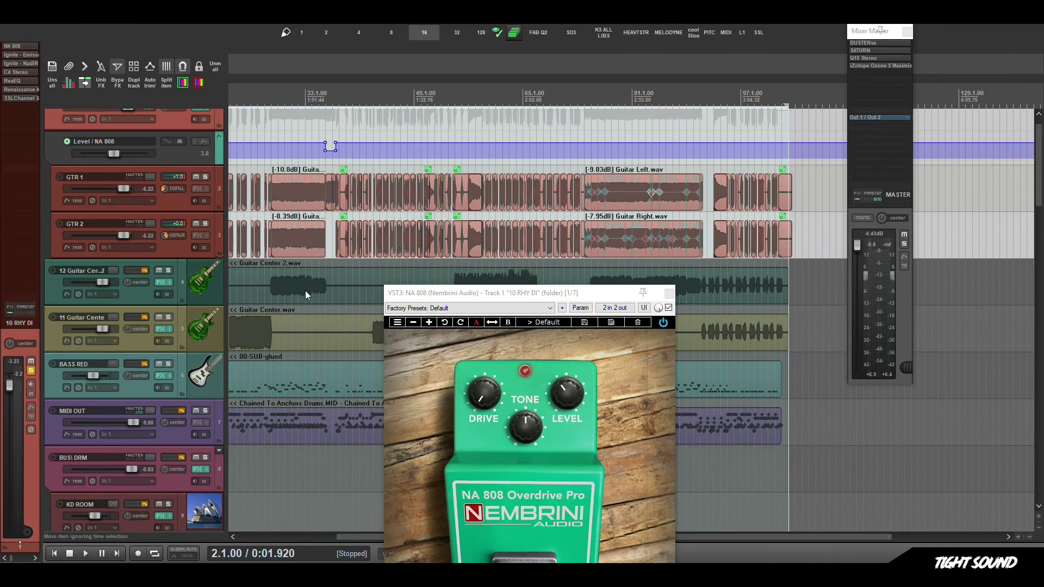
{"action": "left_click", "coordinate": [272, 285]}
{"action": "key", "text": "space"}
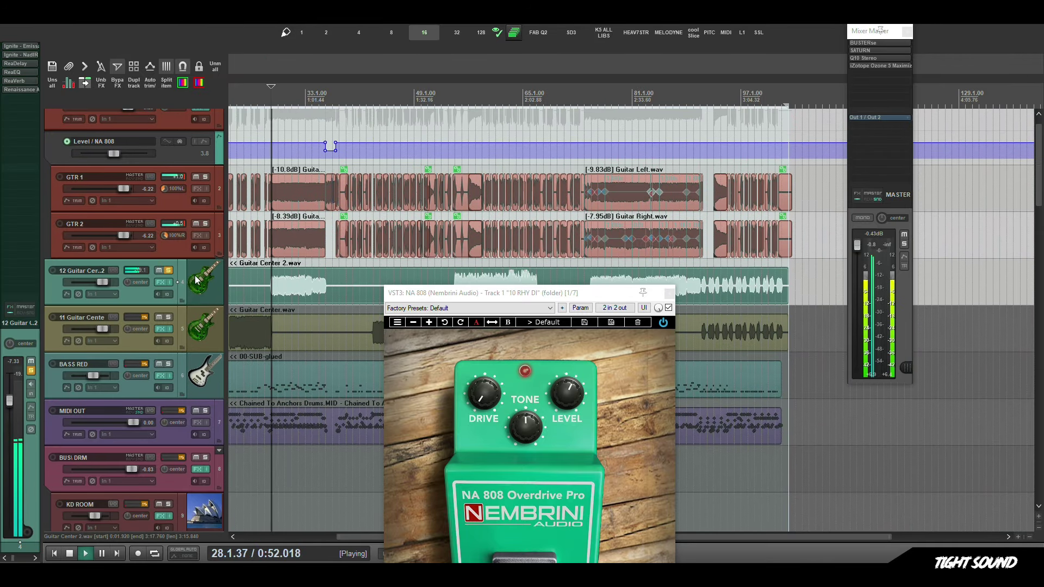
{"action": "left_click_drag", "start_coordinate": [225, 119], "coordinate": [267, 144]}
{"action": "left_click", "coordinate": [206, 121]}
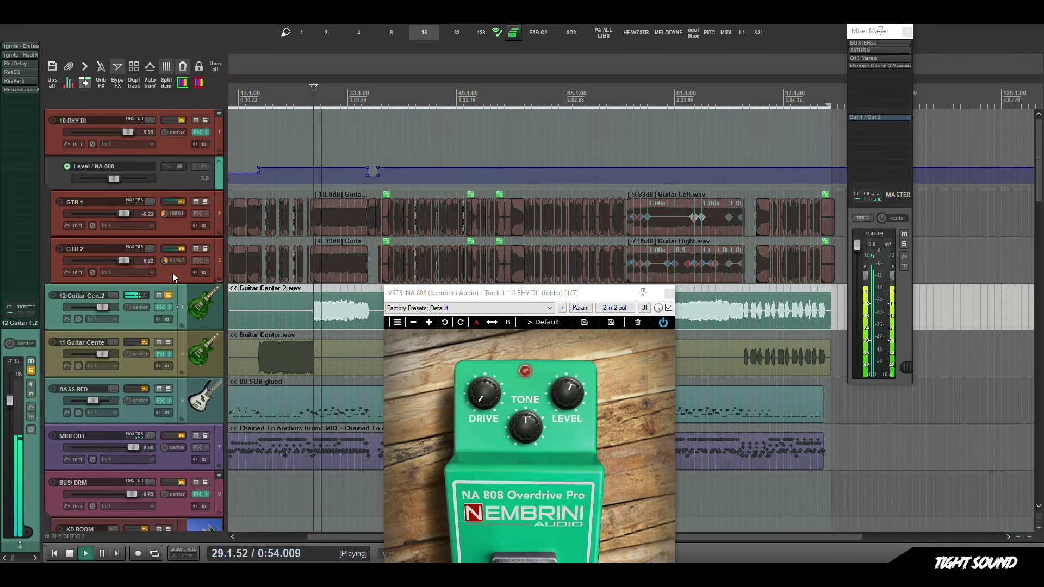
Inspect the Emissary amp, ReaDelay and ReaEQ settings on 12 Guitar Center 2 during playback.
{"action": "left_click", "coordinate": [26, 47]}
{"action": "left_click", "coordinate": [10, 55], "text": "shift"}
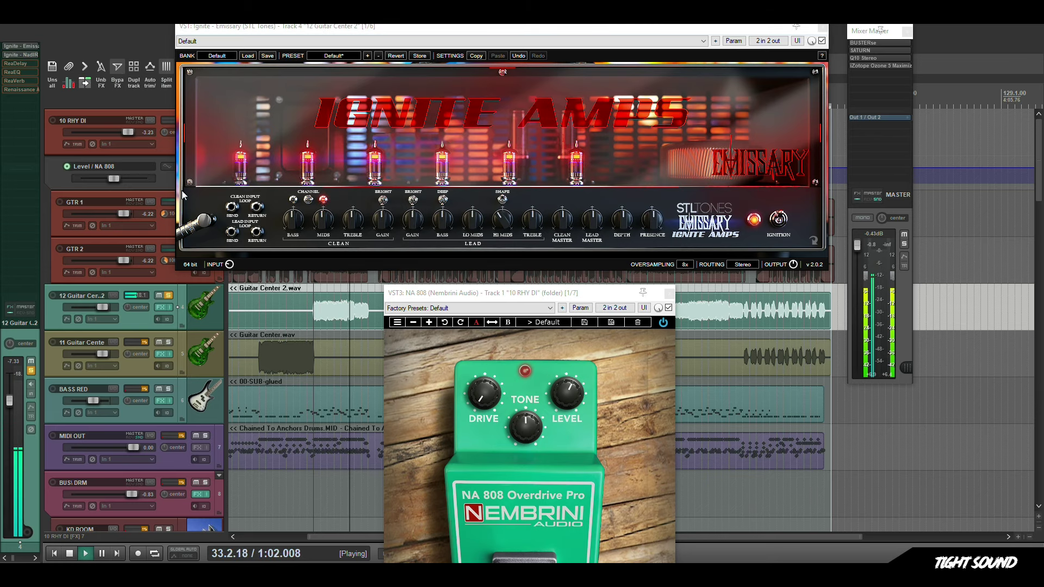
{"action": "left_click", "coordinate": [23, 63]}
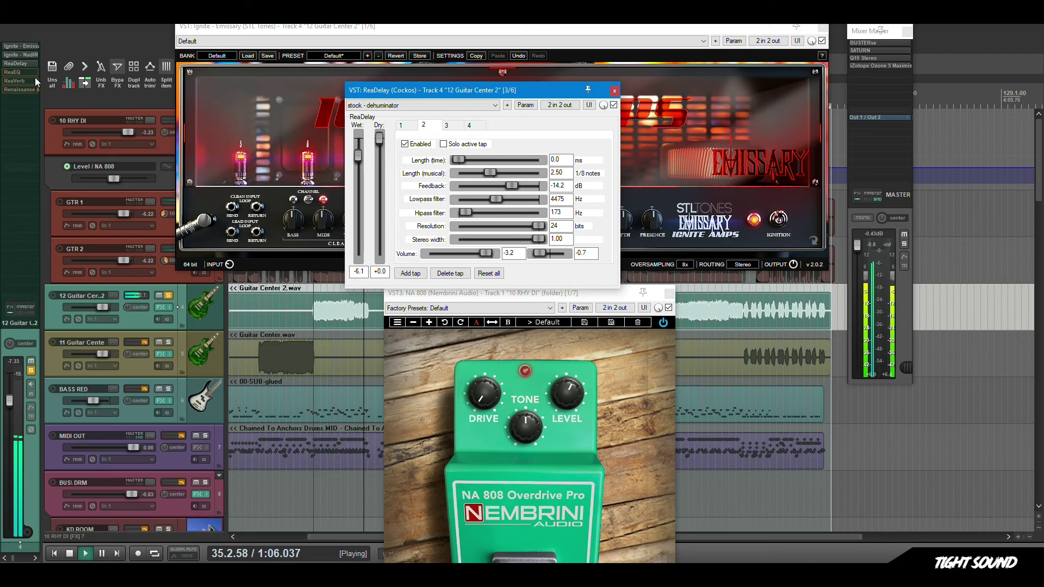
{"action": "left_click", "coordinate": [21, 72]}
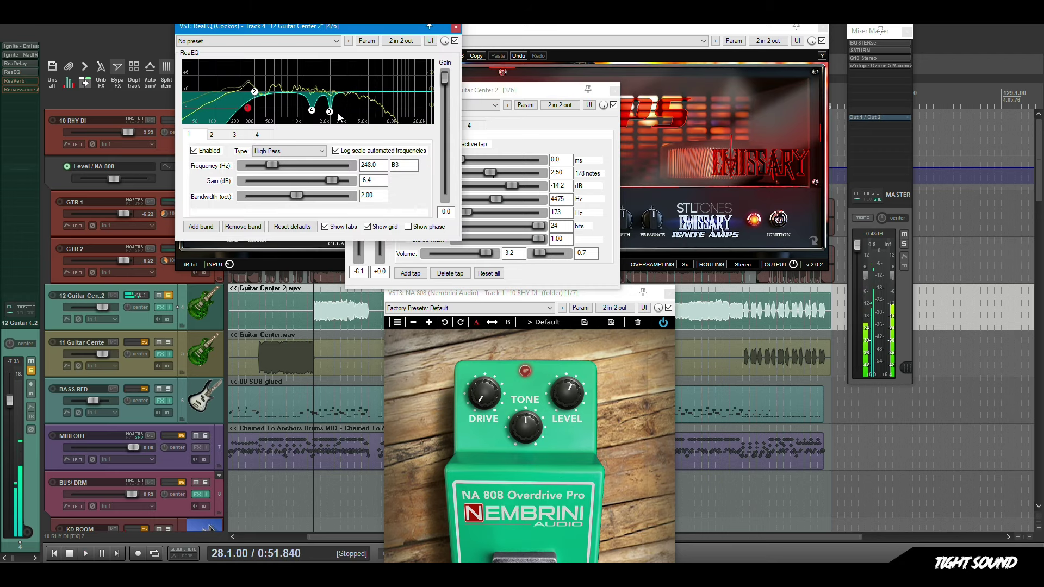
Check ReaVerb and Renaissance Axx on 12 Guitar Center 2, close the plug-in windows and stop playback.
{"action": "left_click", "coordinate": [23, 80]}
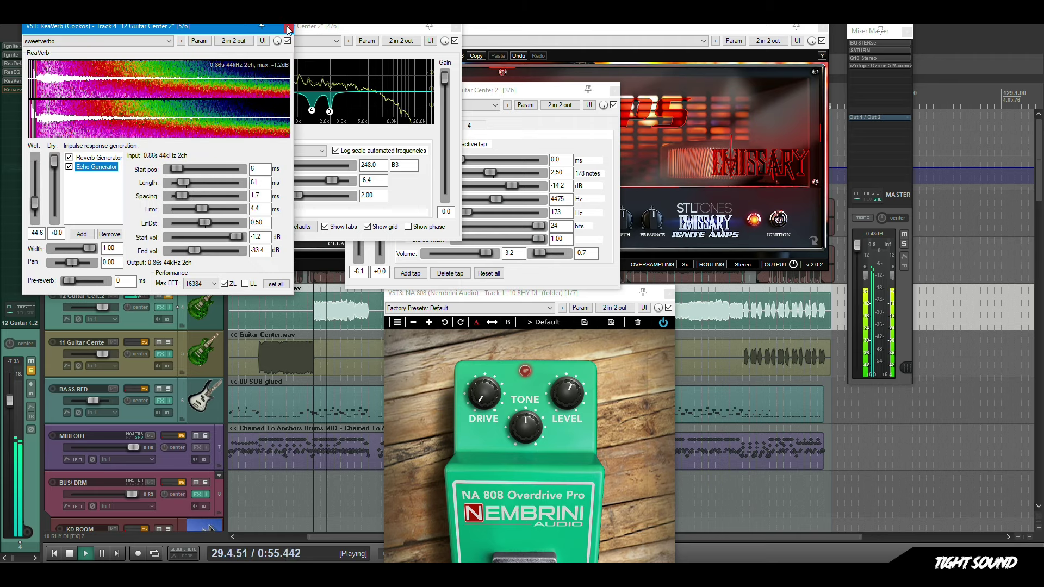
{"action": "left_click", "coordinate": [287, 26]}
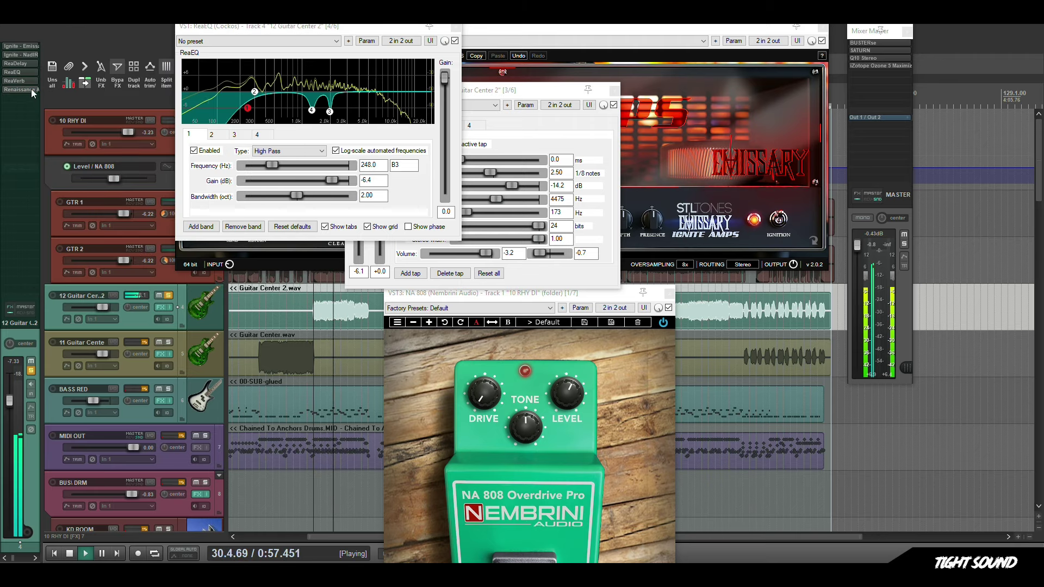
{"action": "left_click", "coordinate": [32, 90]}
{"action": "key", "text": "space"}
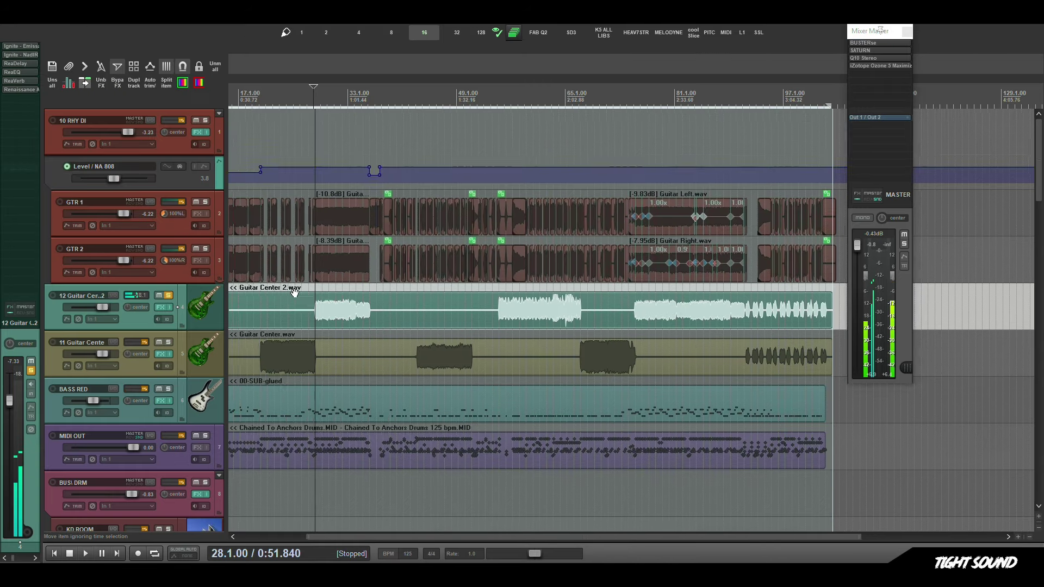
Solo 11 Guitar Center instead of 12 Guitar Center 2 and play its lead sections from bar 20 and bar 67.
{"action": "scroll", "coordinate": [279, 256], "scroll_direction": "down", "scroll_amount": 2}
{"action": "left_click", "coordinate": [278, 251]}
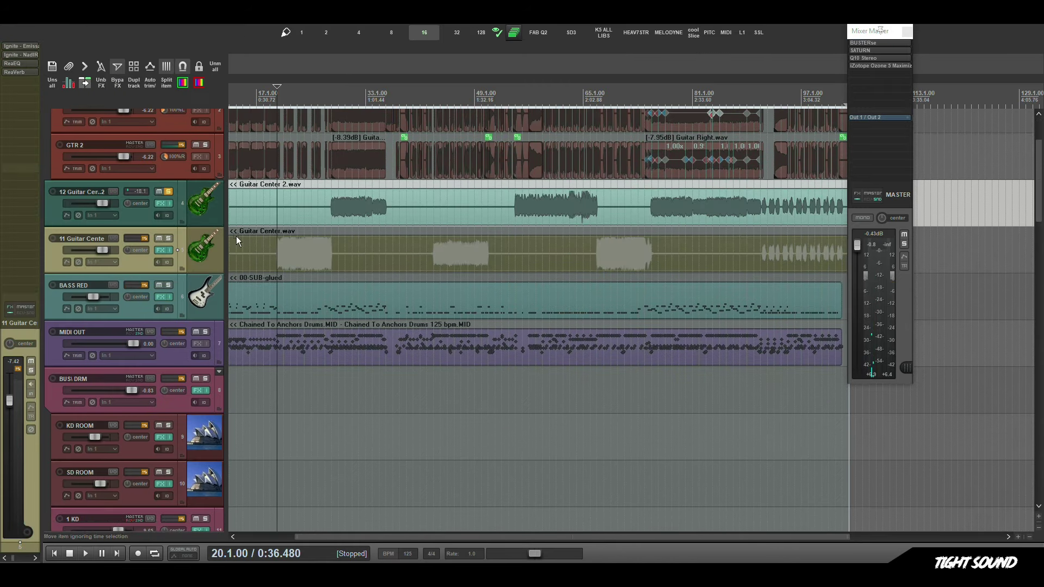
{"action": "left_click", "coordinate": [168, 238]}
{"action": "key", "text": "space"}
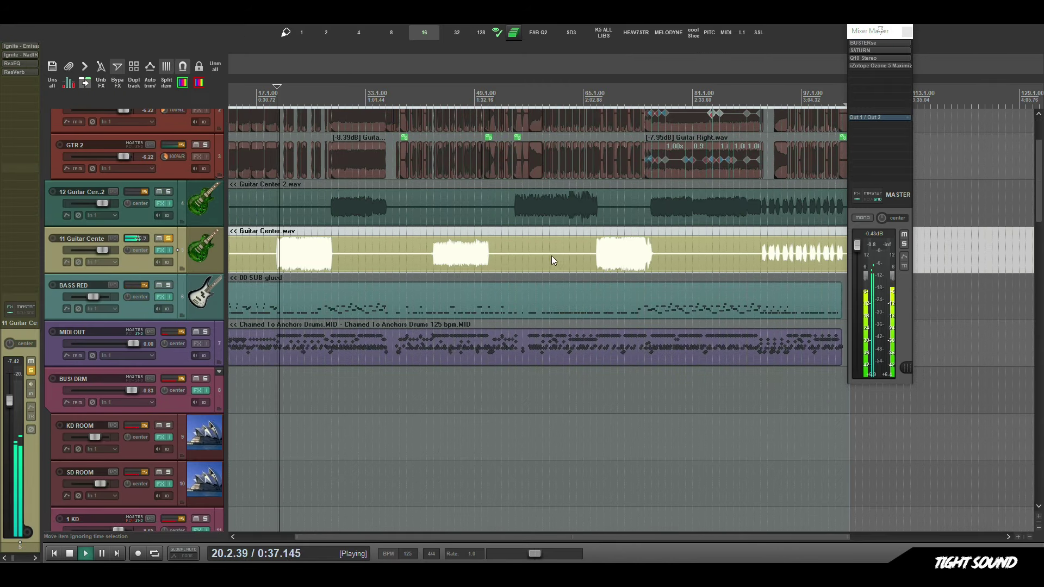
{"action": "key", "text": "space"}
{"action": "left_click", "coordinate": [596, 251]}
{"action": "key", "text": "space"}
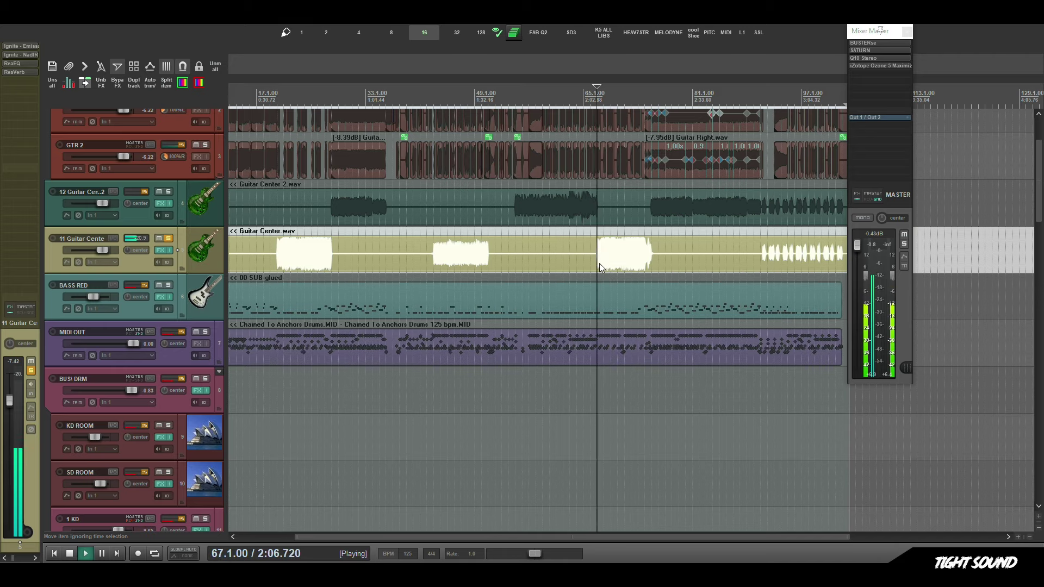
Inspect the Emissary amp, NadIR cabinet and ReaEQ settings on 11 Guitar Center while it plays.
{"action": "left_click", "coordinate": [24, 47]}
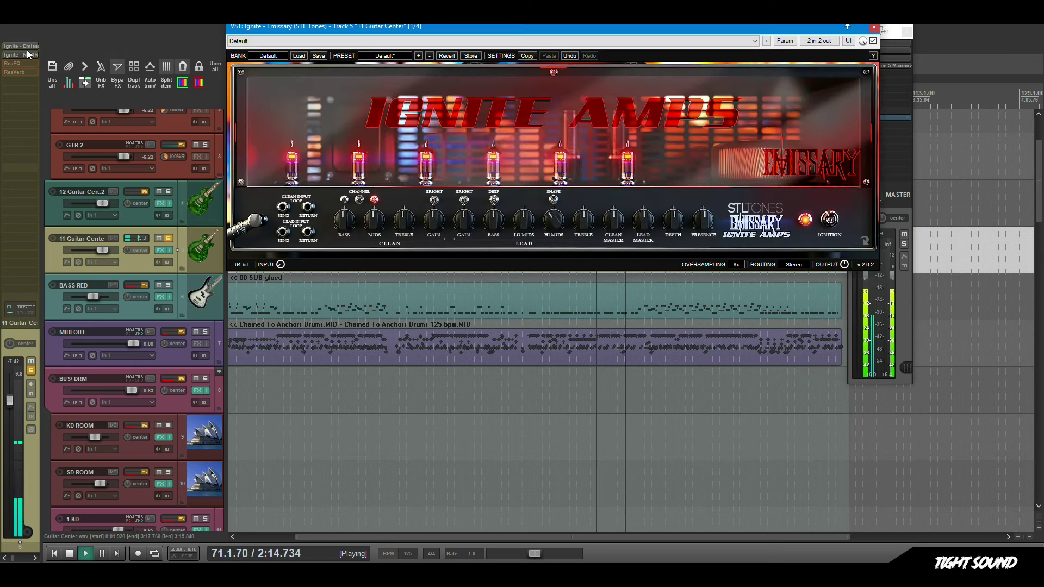
{"action": "left_click", "coordinate": [6, 54]}
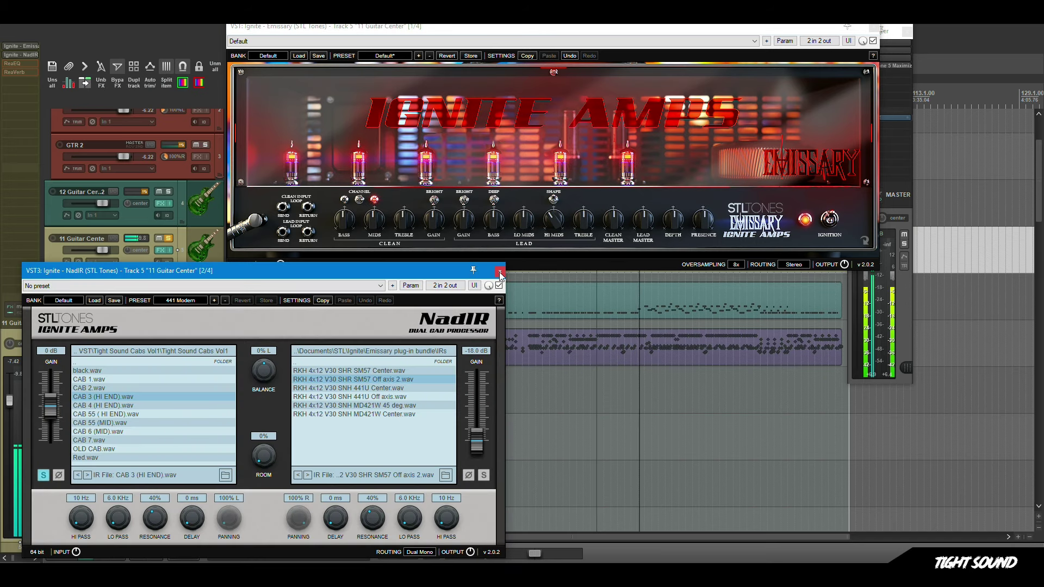
{"action": "left_click", "coordinate": [500, 272]}
{"action": "left_click", "coordinate": [19, 64]}
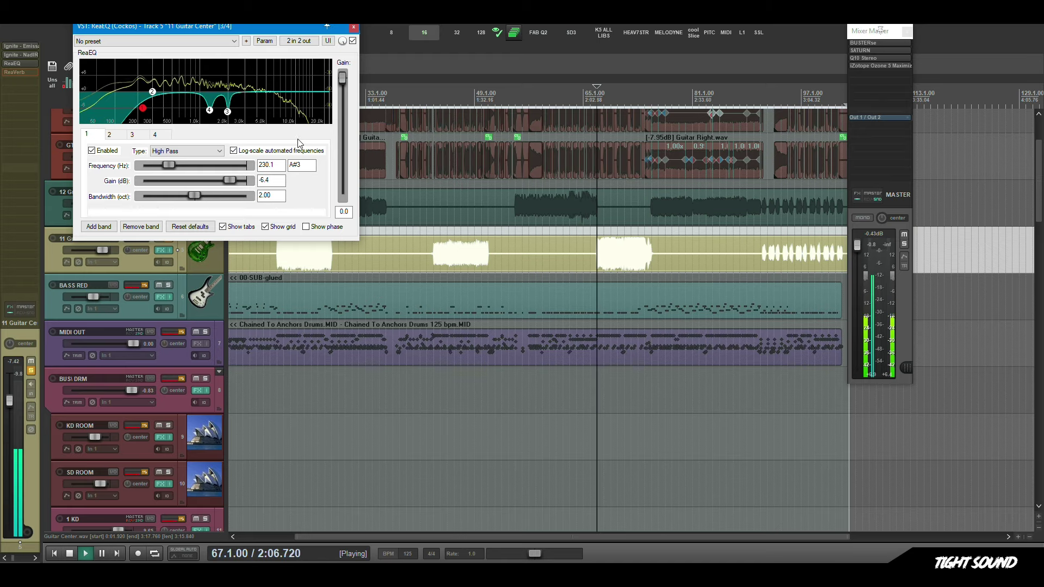
Play the 11 Guitar Center lead from bar 91, check its ReaVerb settings, and stop playback.
{"action": "left_click", "coordinate": [761, 250]}
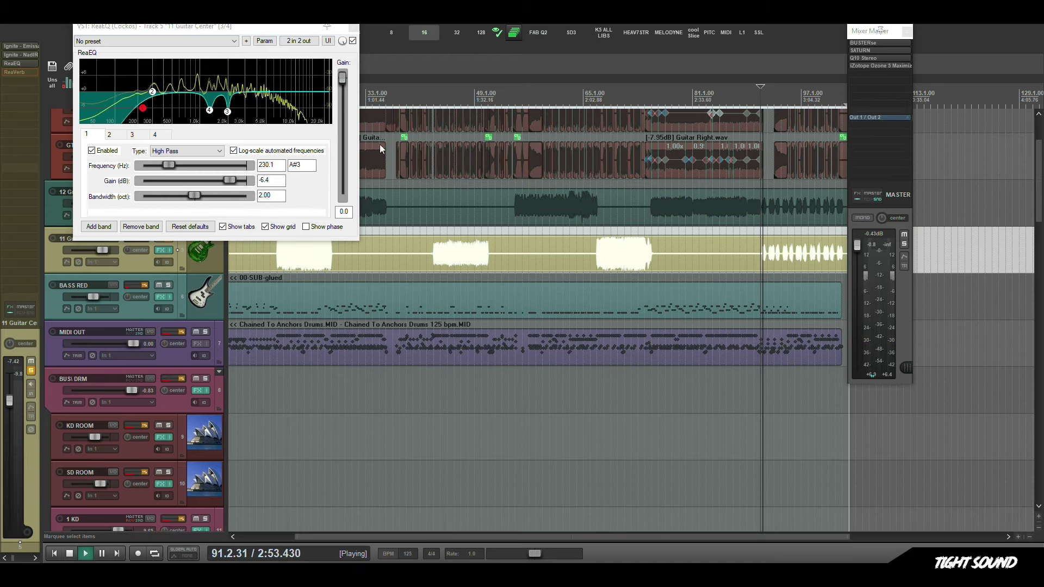
{"action": "key", "text": "space"}
{"action": "key", "text": "space"}
{"action": "left_click", "coordinate": [354, 27]}
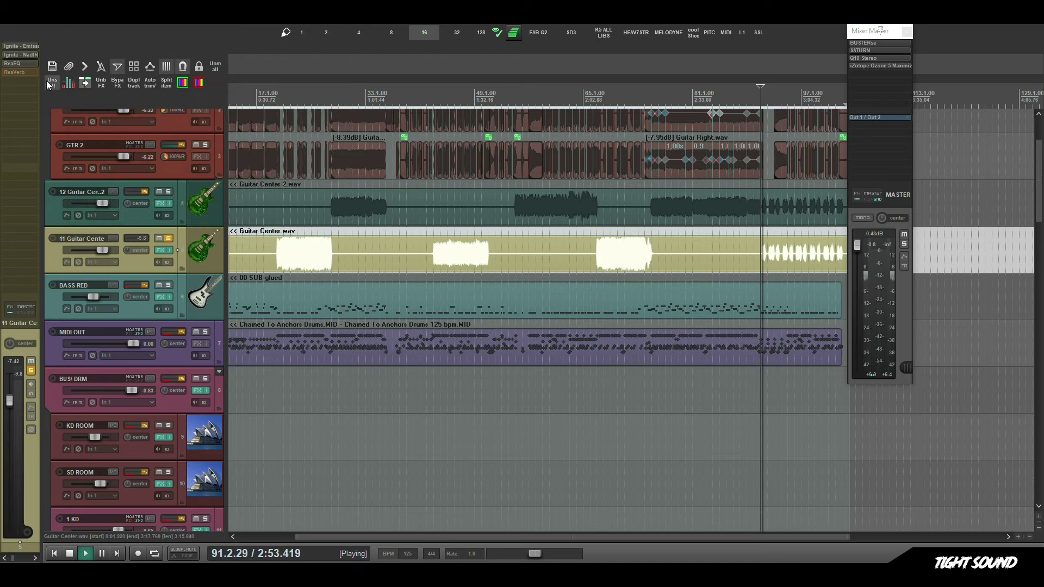
{"action": "left_click", "coordinate": [21, 72]}
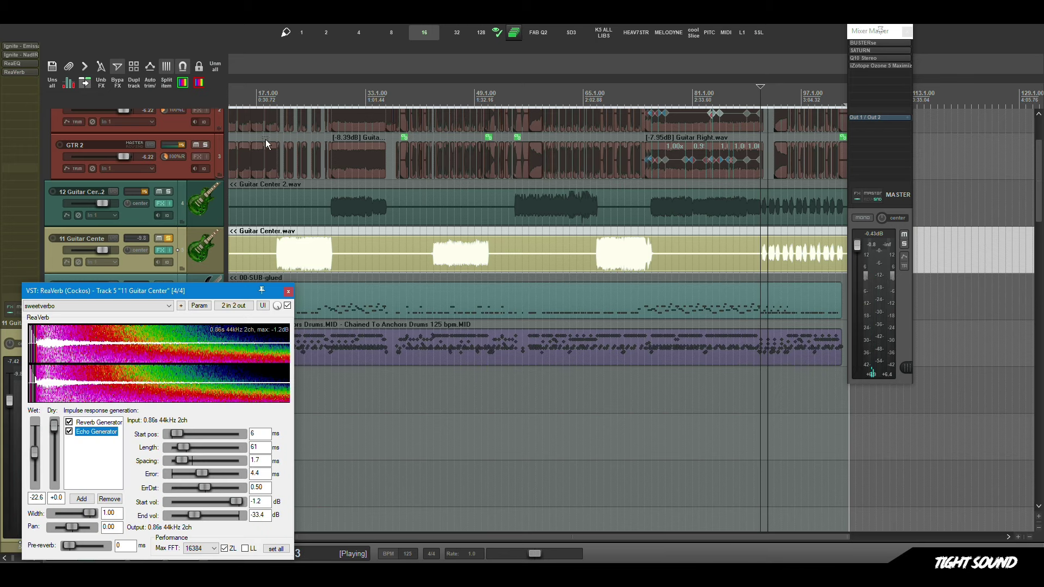
{"action": "left_click", "coordinate": [289, 292]}
{"action": "key", "text": "space"}
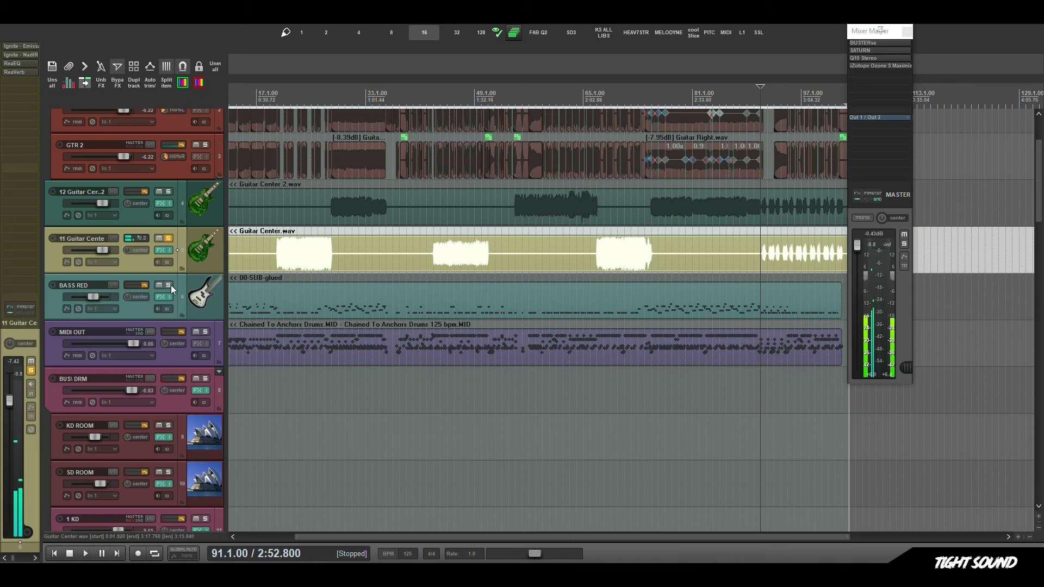
Solo BASS RED instead of 11 Guitar Center and play it from bar 4 with the bass track selected.
{"action": "left_click", "coordinate": [170, 284]}
{"action": "left_click", "coordinate": [169, 239]}
{"action": "scroll", "coordinate": [247, 310], "scroll_direction": "down", "scroll_amount": 3}
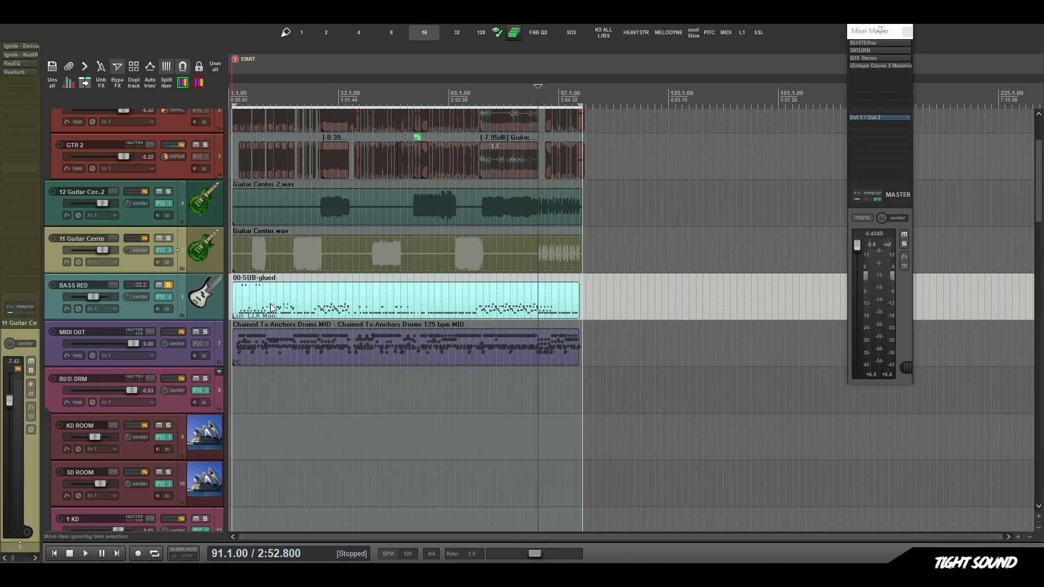
{"action": "scroll", "coordinate": [311, 320], "scroll_direction": "up", "scroll_amount": 3}
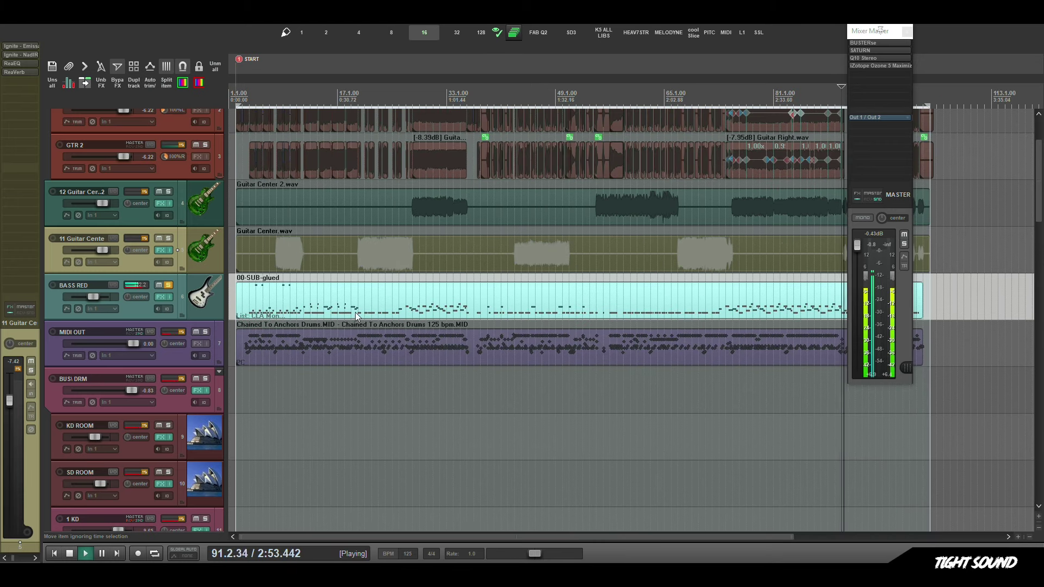
{"action": "key", "text": "space"}
{"action": "left_click", "coordinate": [252, 100]}
{"action": "left_click", "coordinate": [198, 299]}
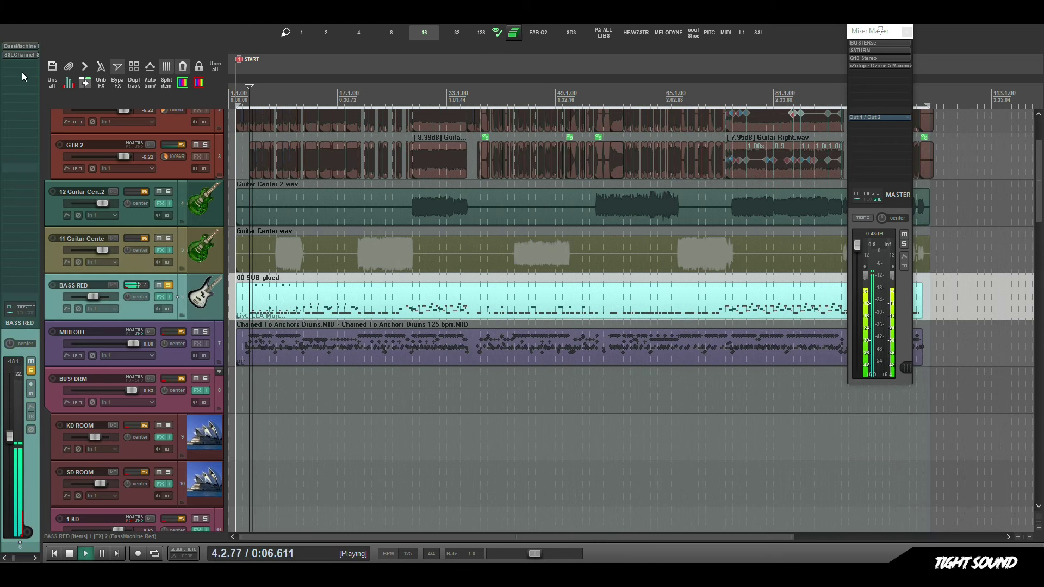
Inspect BassMachine Red on BASS RED, compare SSLChannel using bypass, close both and stop playback.
{"action": "left_click", "coordinate": [22, 46]}
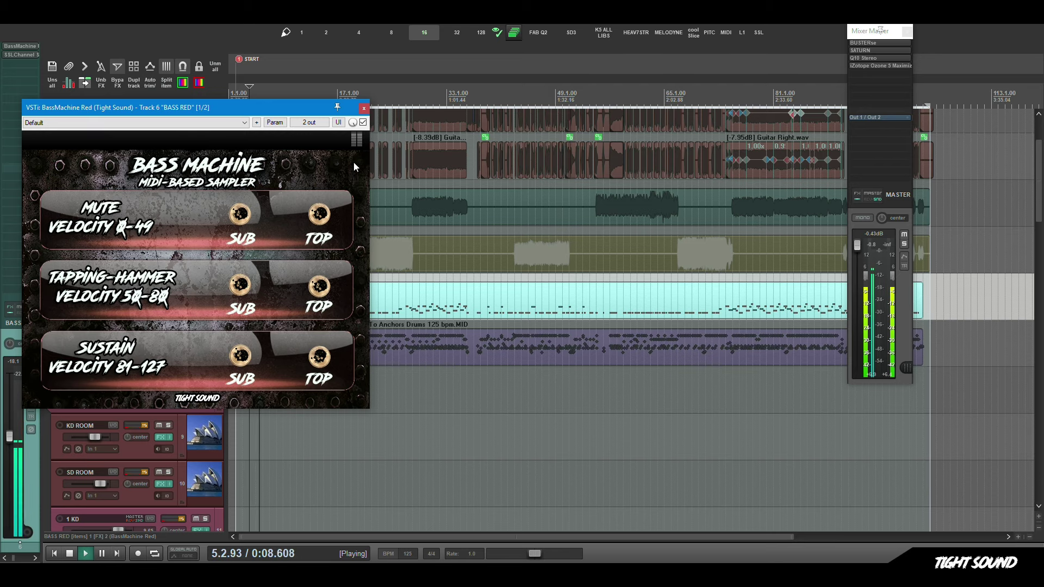
{"action": "left_click", "coordinate": [363, 109]}
{"action": "left_click", "coordinate": [16, 55]}
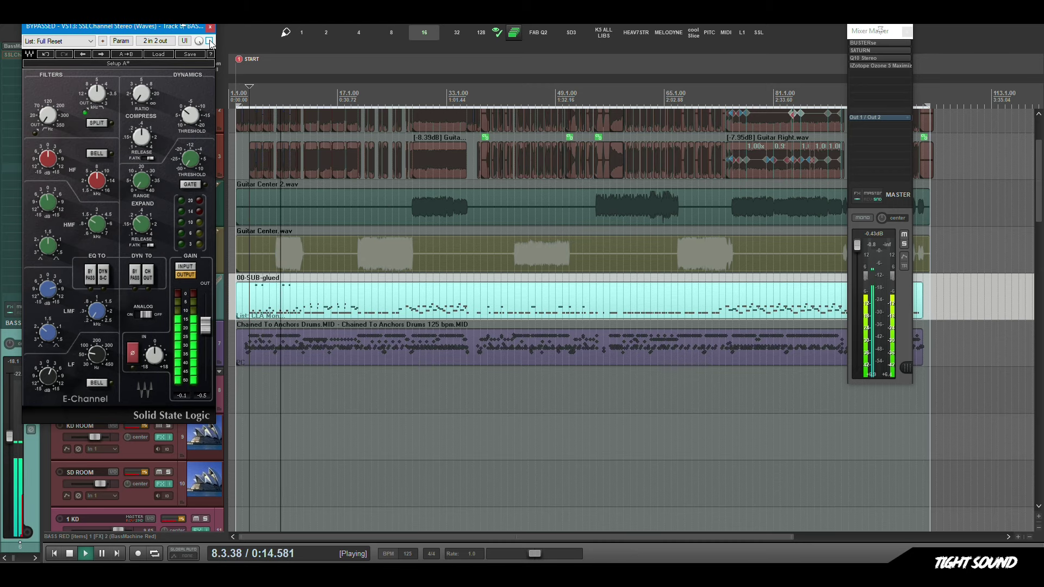
{"action": "left_click", "coordinate": [210, 28]}
{"action": "key", "text": "space"}
Solo the MIDI OUT drum track instead of BASS RED and play the drums from bar 4.
{"action": "left_click", "coordinate": [169, 285]}
{"action": "left_click", "coordinate": [205, 333]}
{"action": "scroll", "coordinate": [395, 174], "scroll_direction": "down", "scroll_amount": 4}
{"action": "key", "text": "space"}
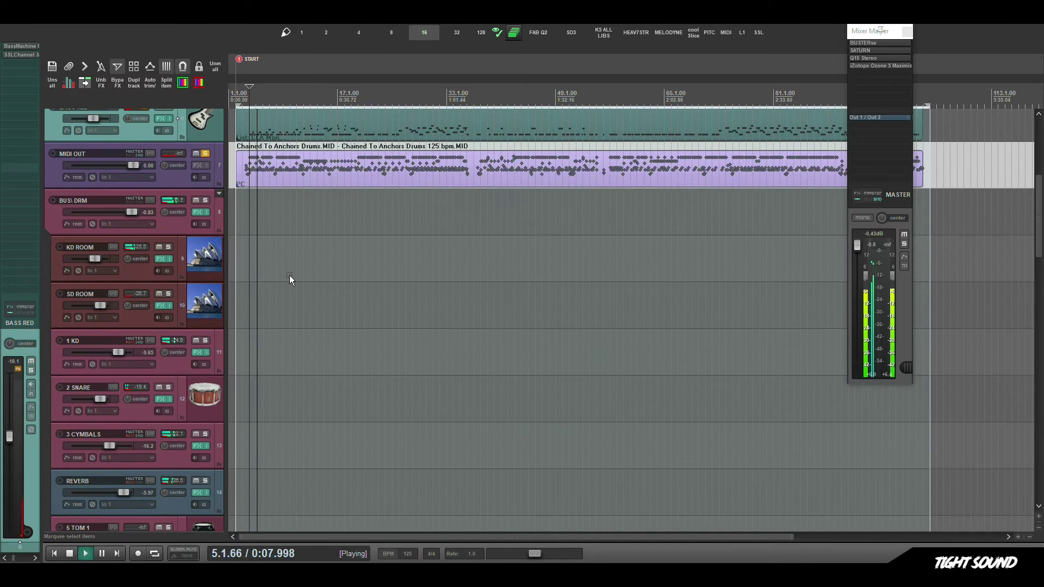
Show the mixer from its first channel, solo 1 KD and play the kick.
{"action": "key", "text": "ctrl+m"}
{"action": "scroll", "coordinate": [379, 554], "scroll_direction": "left", "scroll_amount": 5}
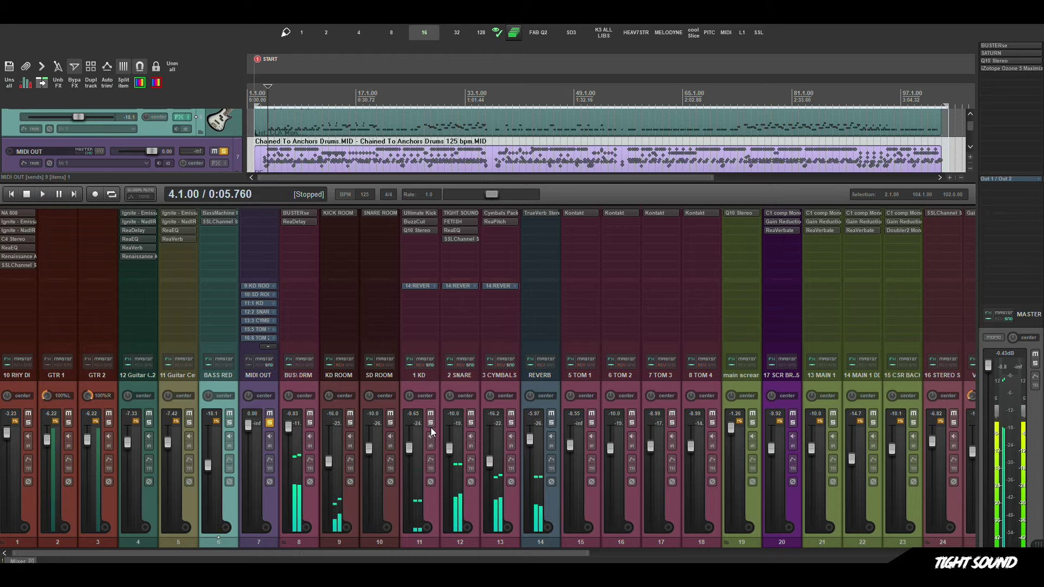
{"action": "left_click", "coordinate": [430, 422]}
{"action": "key", "text": "space"}
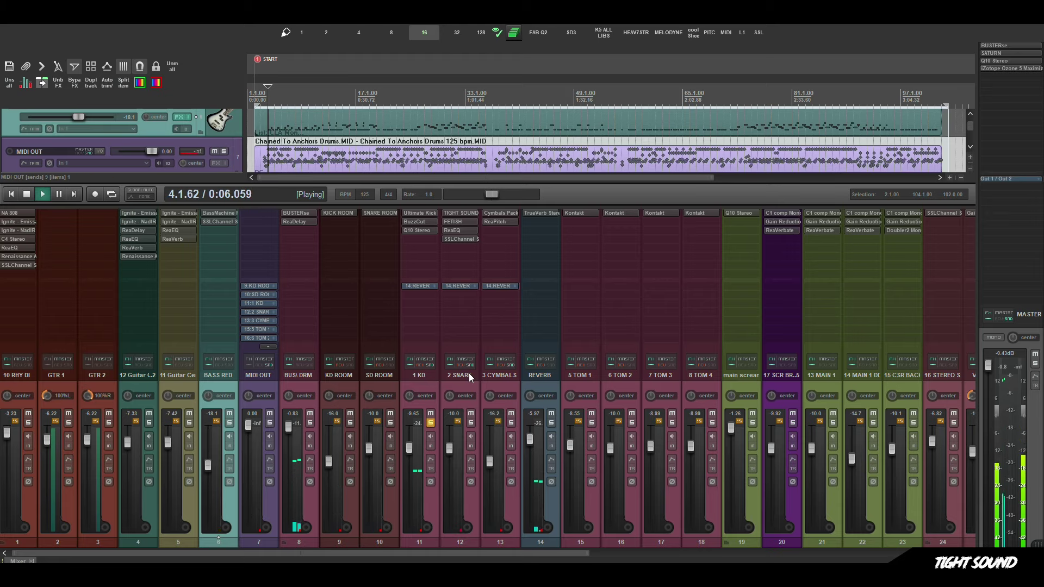
Inspect the Ultimate Kick, BuzzCut and Q10 settings on 1 KD, closing each plug-in.
{"action": "left_click", "coordinate": [423, 214]}
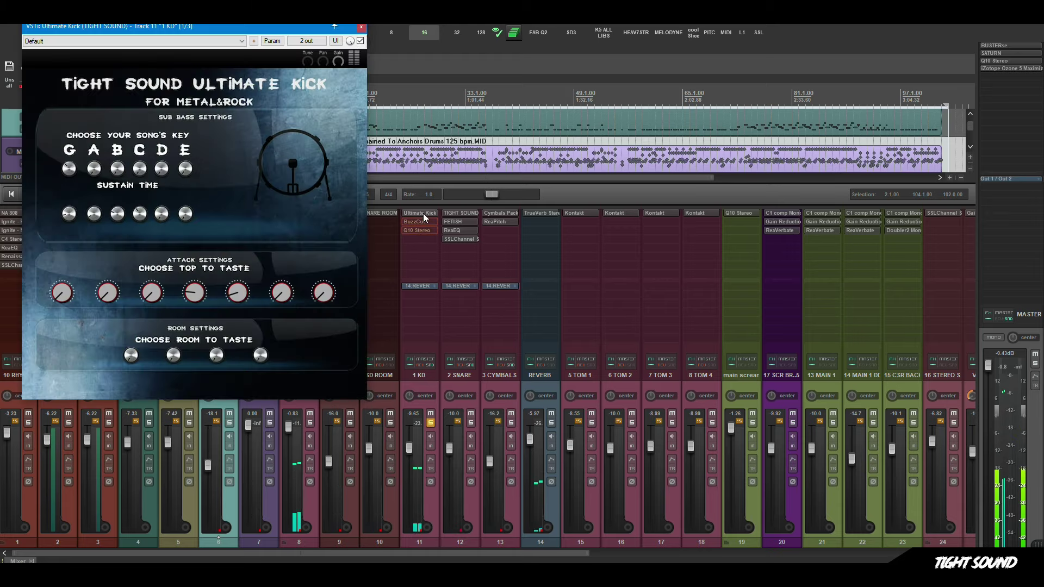
{"action": "left_click", "coordinate": [422, 223]}
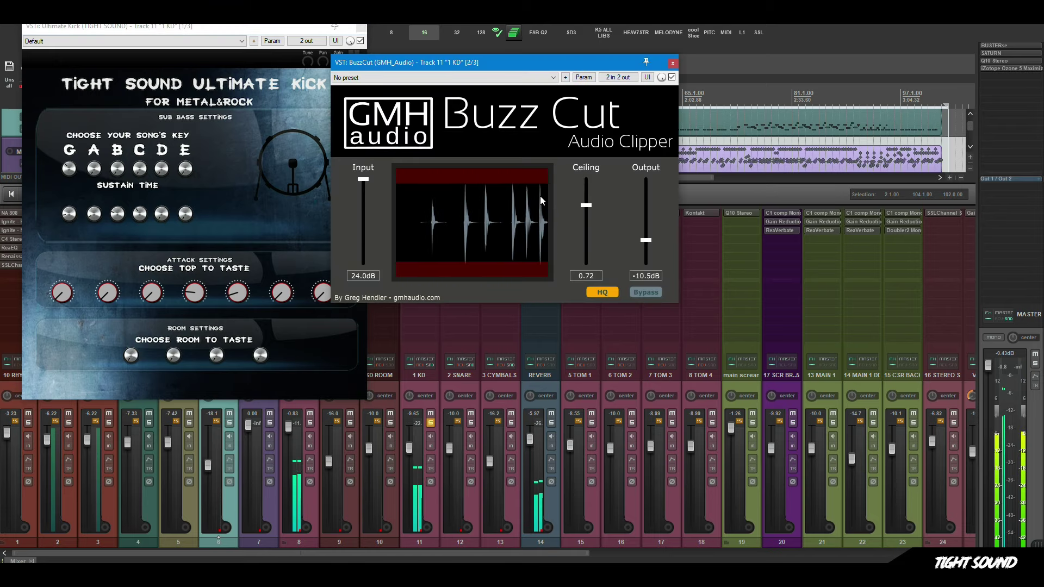
{"action": "left_click", "coordinate": [672, 63]}
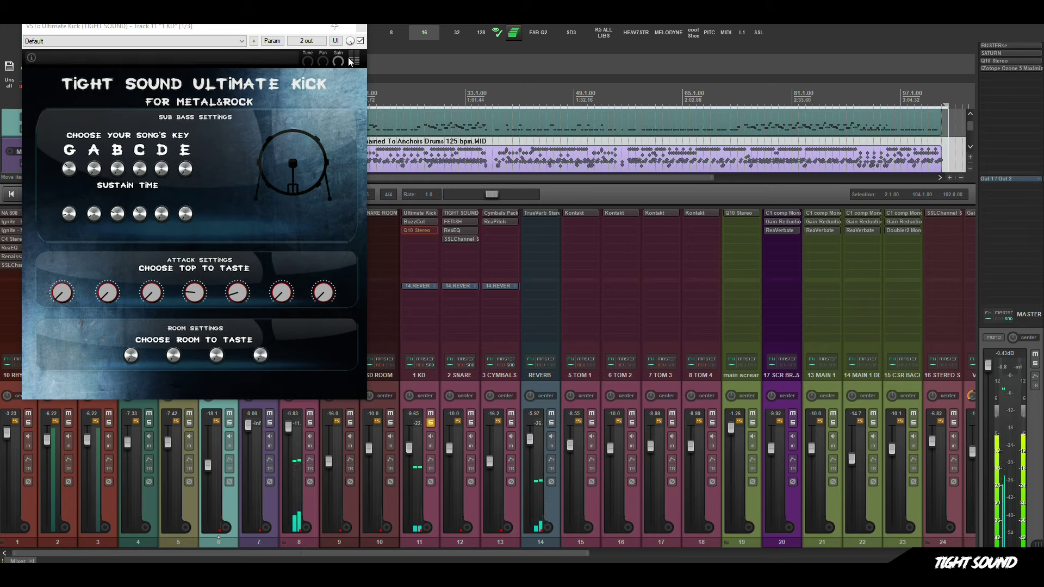
{"action": "left_click", "coordinate": [360, 26]}
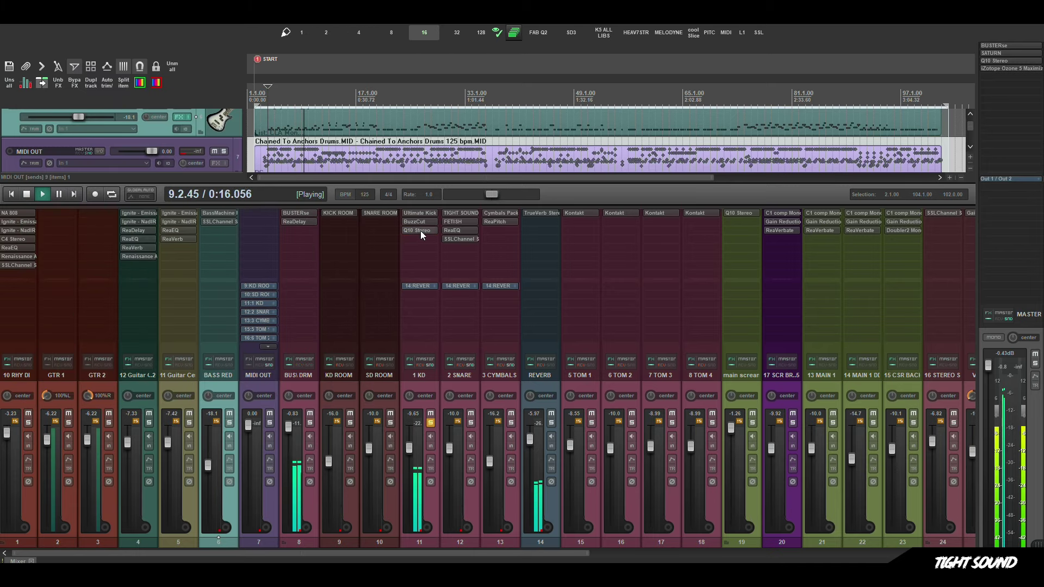
{"action": "left_click", "coordinate": [420, 230]}
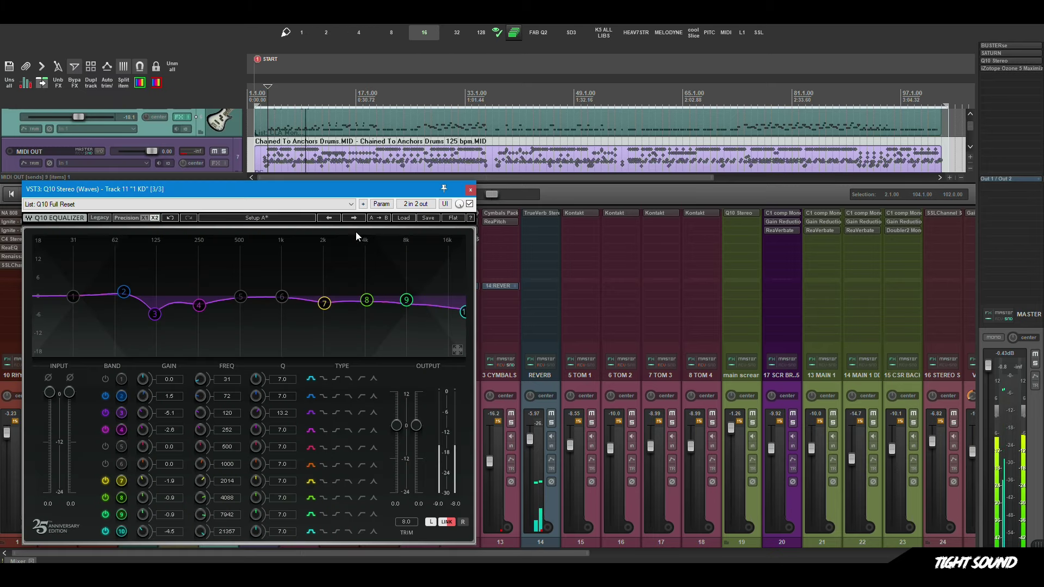
{"action": "left_click", "coordinate": [470, 190]}
Solo 2 SNARE instead of 1 KD, inspect its TIGHT SOUND sampler and FETISH compressor, and stop playback.
{"action": "left_click", "coordinate": [471, 423]}
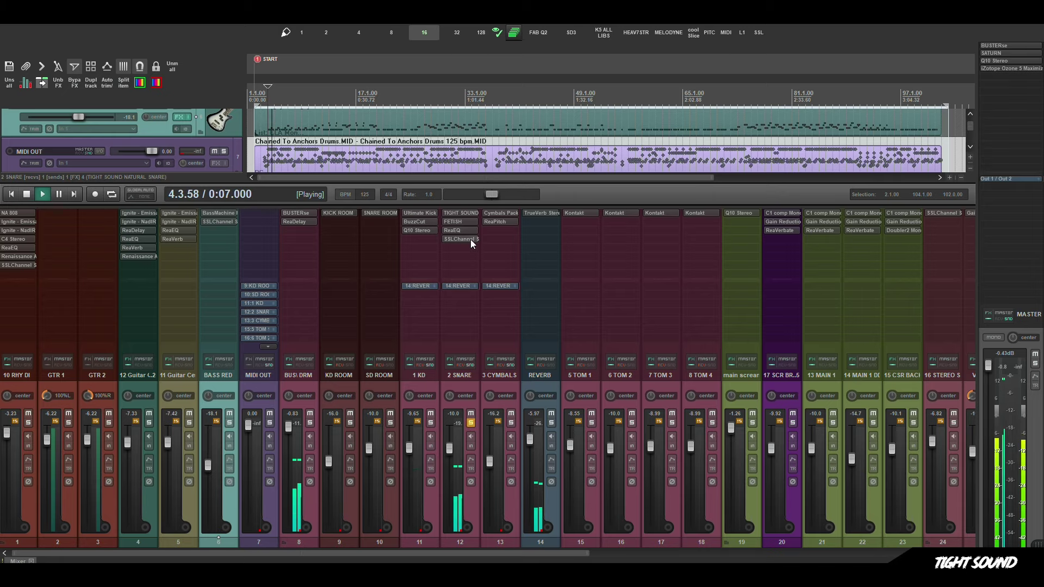
{"action": "left_click", "coordinate": [462, 212]}
{"action": "left_click", "coordinate": [625, 90]}
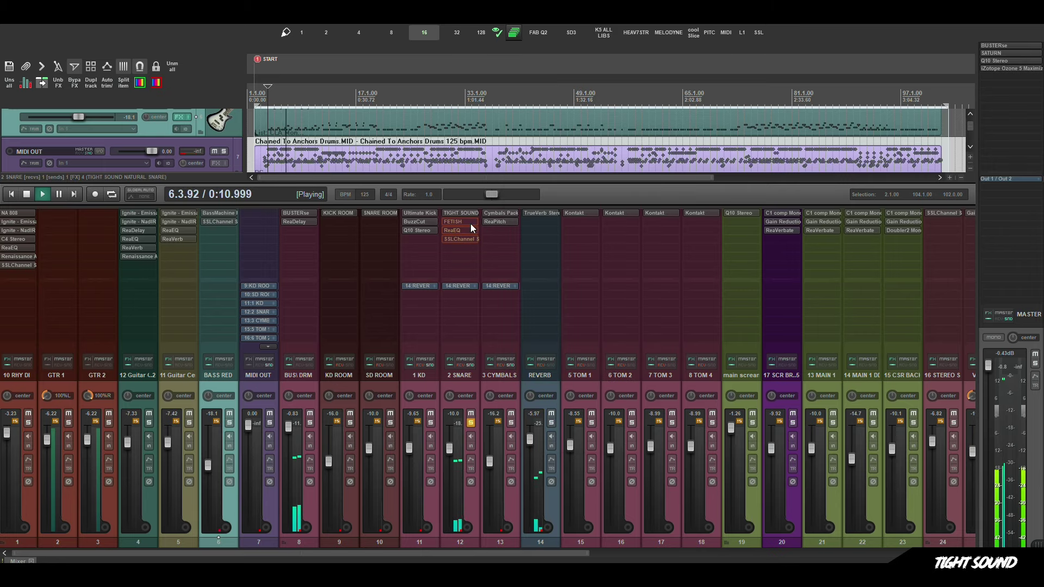
{"action": "left_click", "coordinate": [459, 222]}
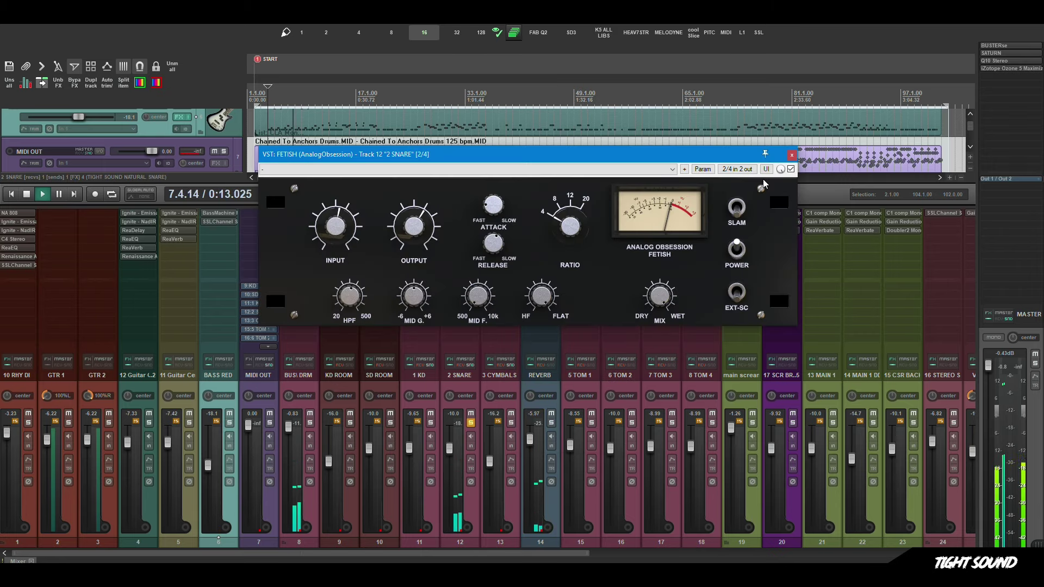
{"action": "left_click", "coordinate": [791, 157]}
{"action": "key", "text": "space"}
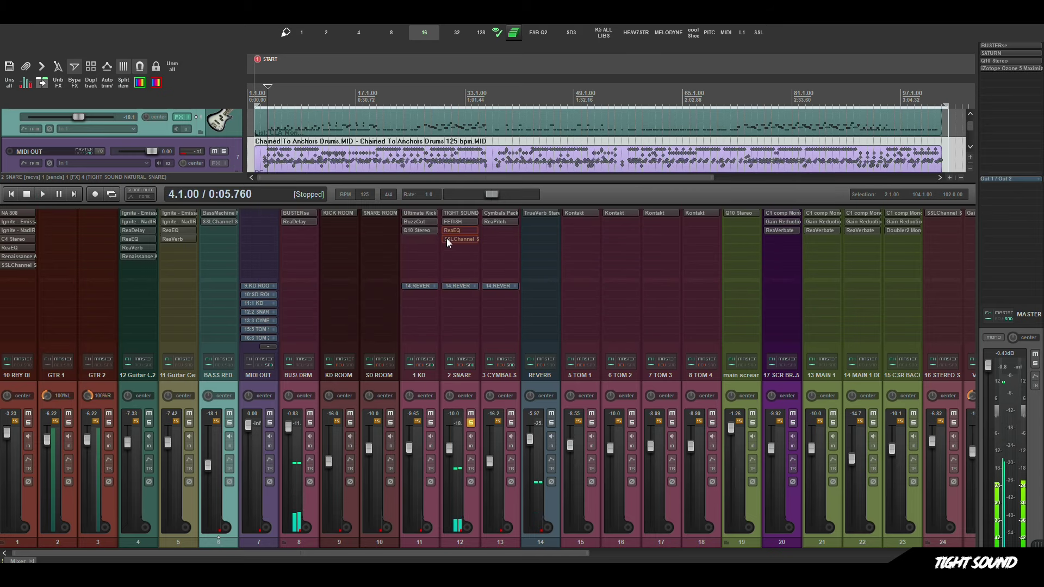
Open the ReaEQ on 2 SNARE, compare it bypassed and enabled during playback, and close it.
{"action": "left_click", "coordinate": [465, 230]}
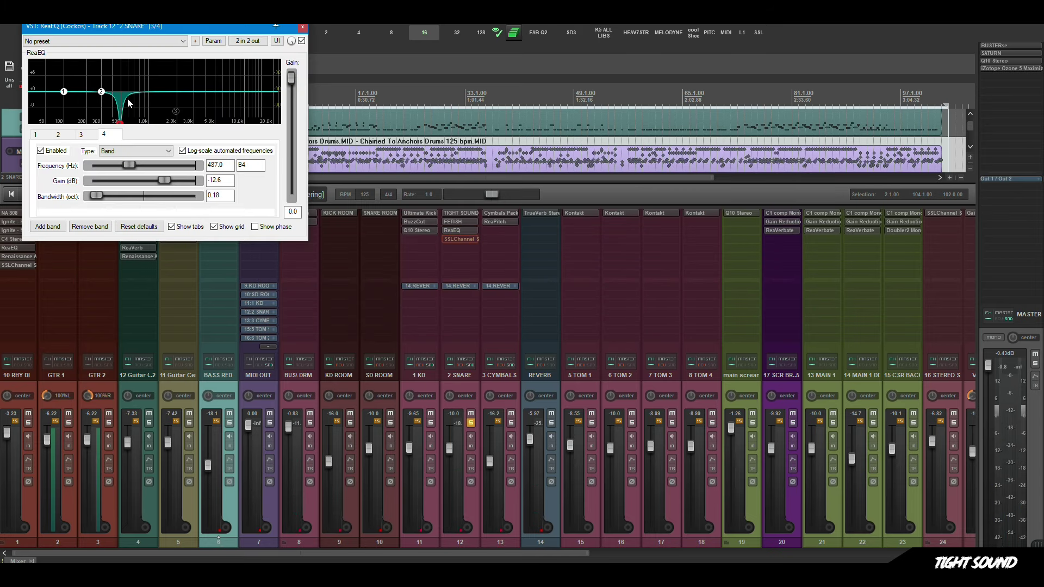
{"action": "key", "text": "space"}
{"action": "left_click", "coordinate": [301, 41]}
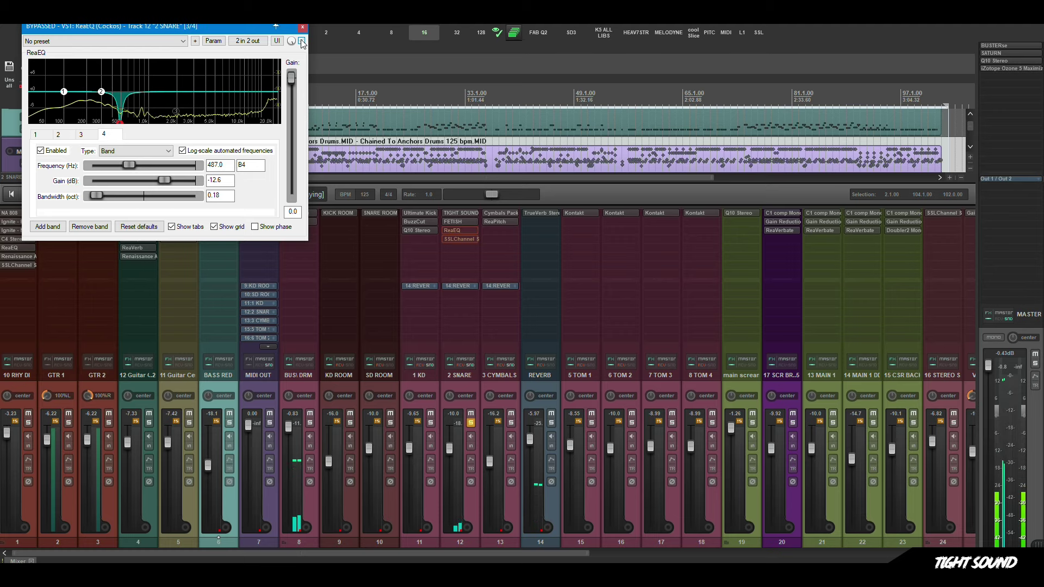
{"action": "left_click", "coordinate": [302, 41]}
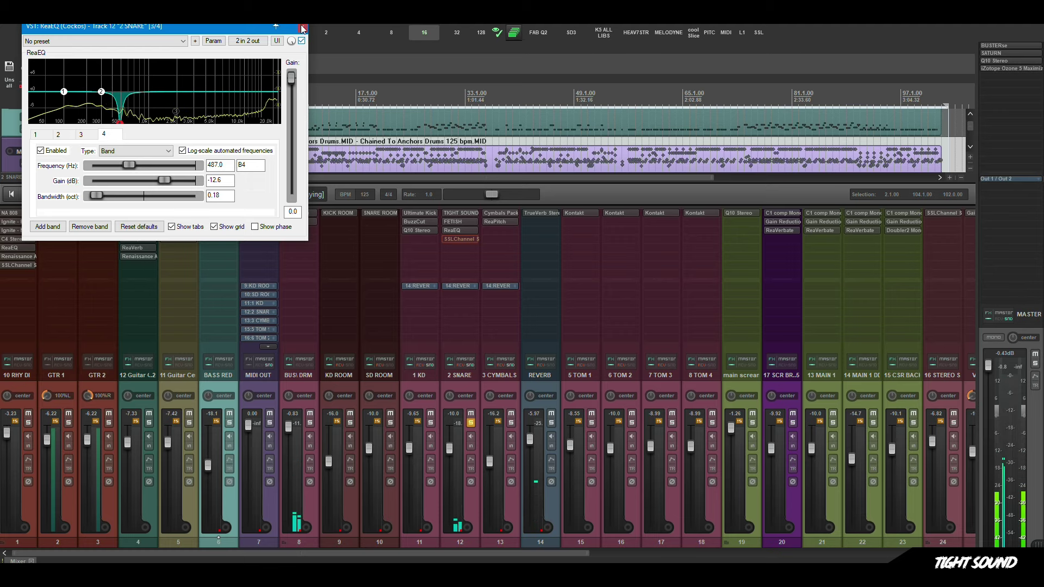
{"action": "left_click", "coordinate": [302, 27]}
Enable the SSLChannel Stereo on 2 SNARE, inspect its EQ settings and close it.
{"action": "left_click", "coordinate": [470, 238]}
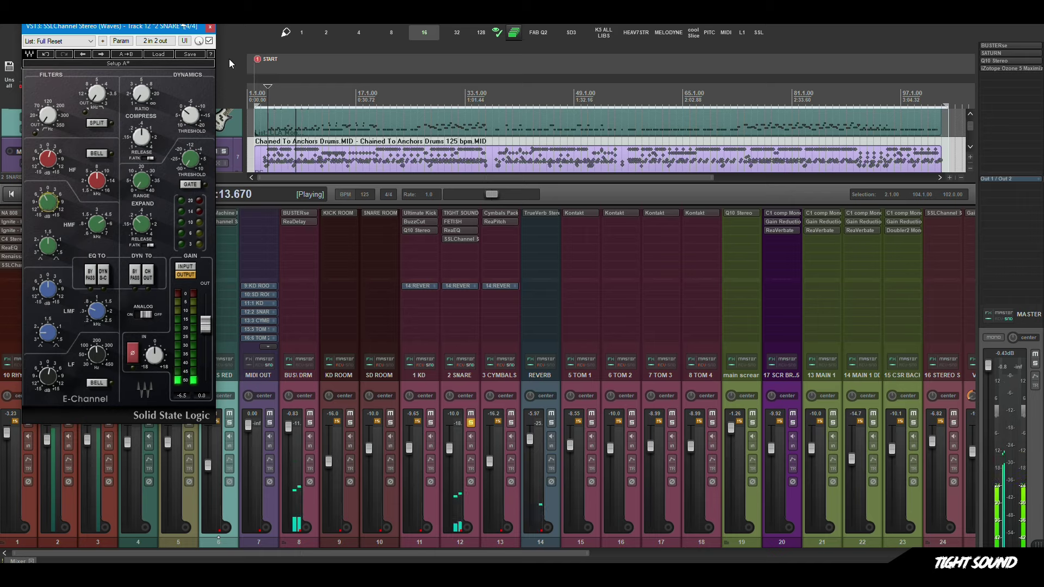
{"action": "mouse_move", "coordinate": [53, 165]}
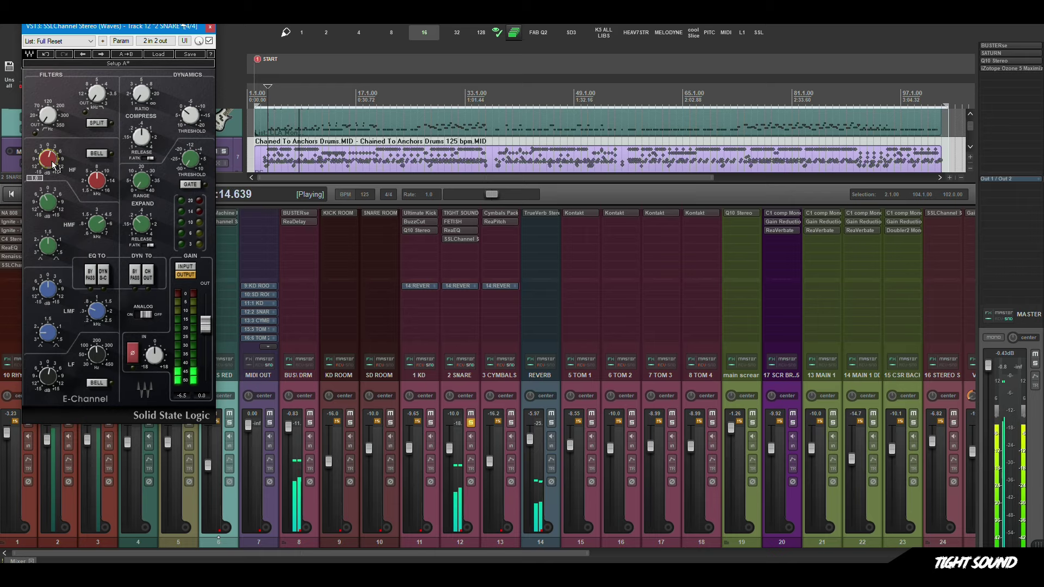
{"action": "left_click", "coordinate": [210, 28]}
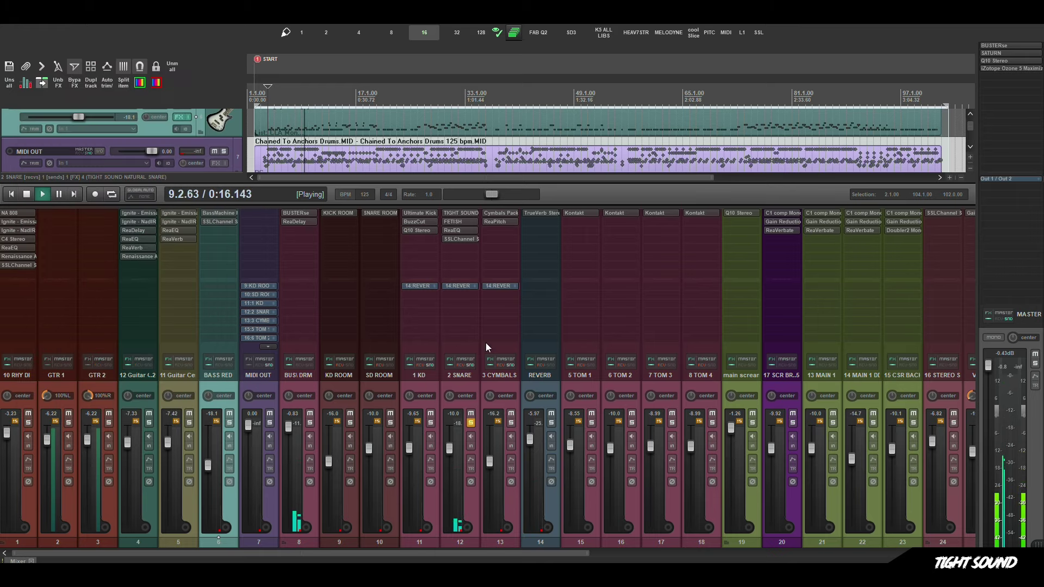
Stop playback, solo 3 CYMBALS alone and play the cymbals from bar 4.
{"action": "left_click", "coordinate": [472, 424]}
{"action": "key", "text": "space"}
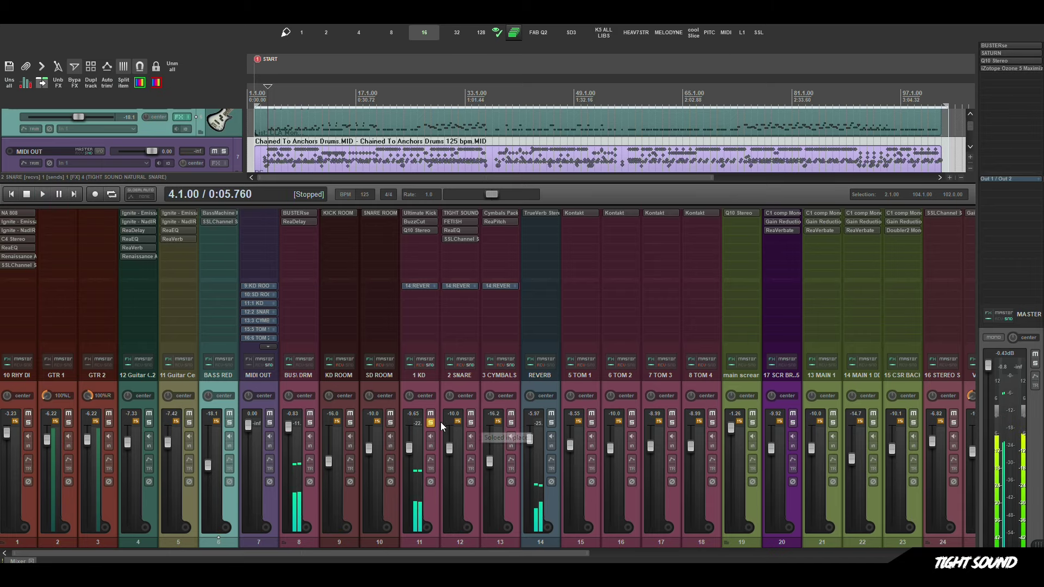
{"action": "left_click", "coordinate": [511, 422]}
{"action": "key", "text": "space"}
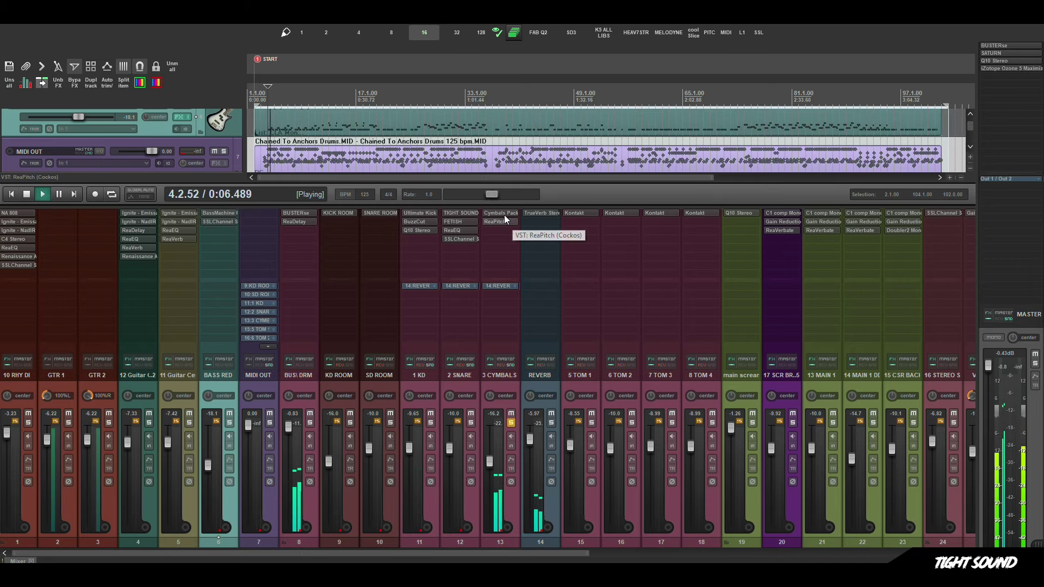
Inspect the Cymbals Pack 1 and ReaPitch settings on 3 CYMBALS, closing both plug-ins.
{"action": "left_click", "coordinate": [503, 216]}
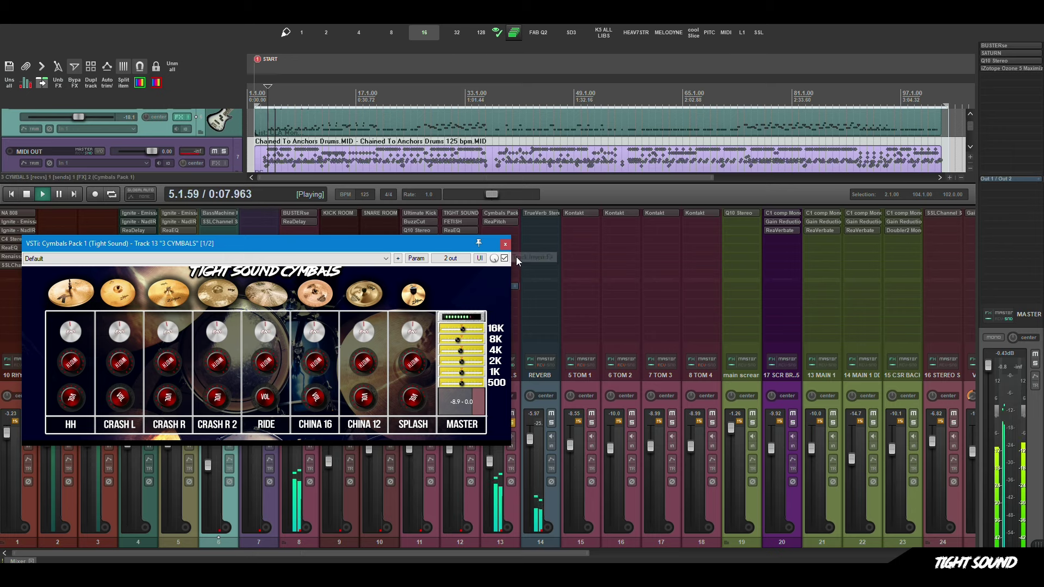
{"action": "left_click", "coordinate": [505, 222]}
{"action": "left_click", "coordinate": [290, 41]}
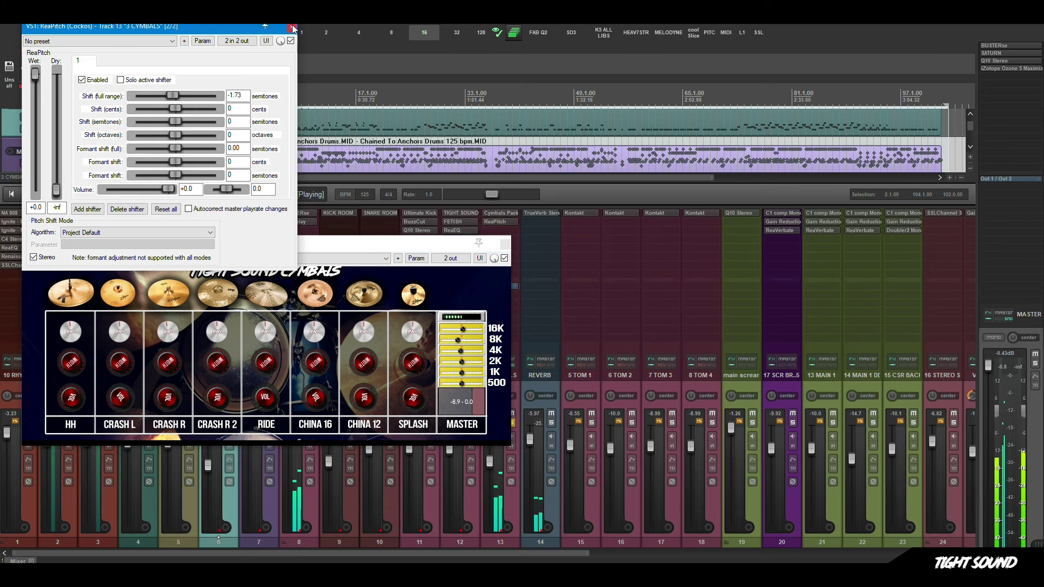
{"action": "left_click", "coordinate": [292, 27]}
{"action": "left_click", "coordinate": [505, 246]}
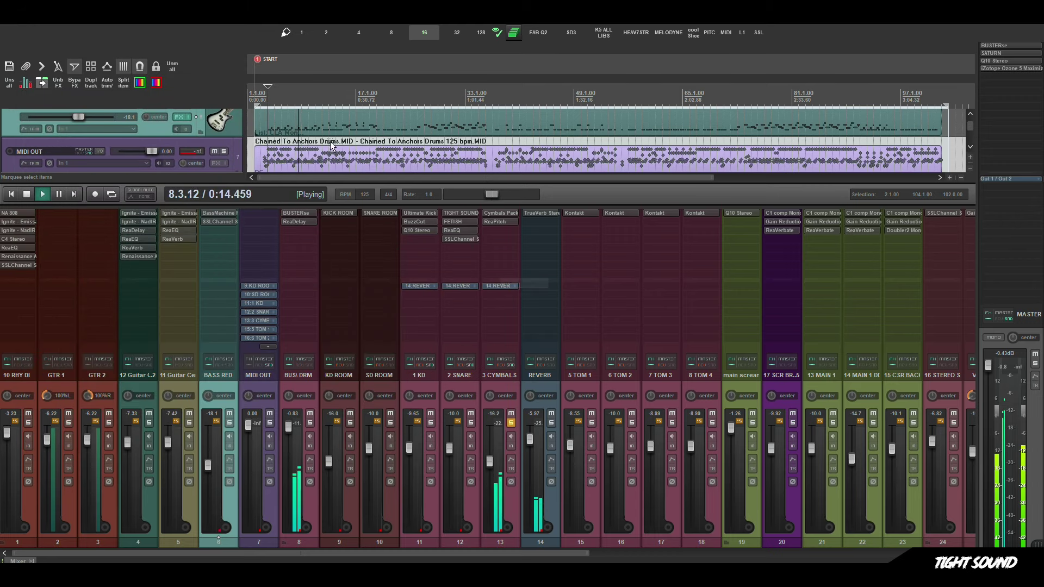
Play the cymbals from bar 15 of the drum MIDI item, then stop playback.
{"action": "left_click_drag", "start_coordinate": [335, 153], "coordinate": [313, 142]}
{"action": "left_click", "coordinate": [320, 157]}
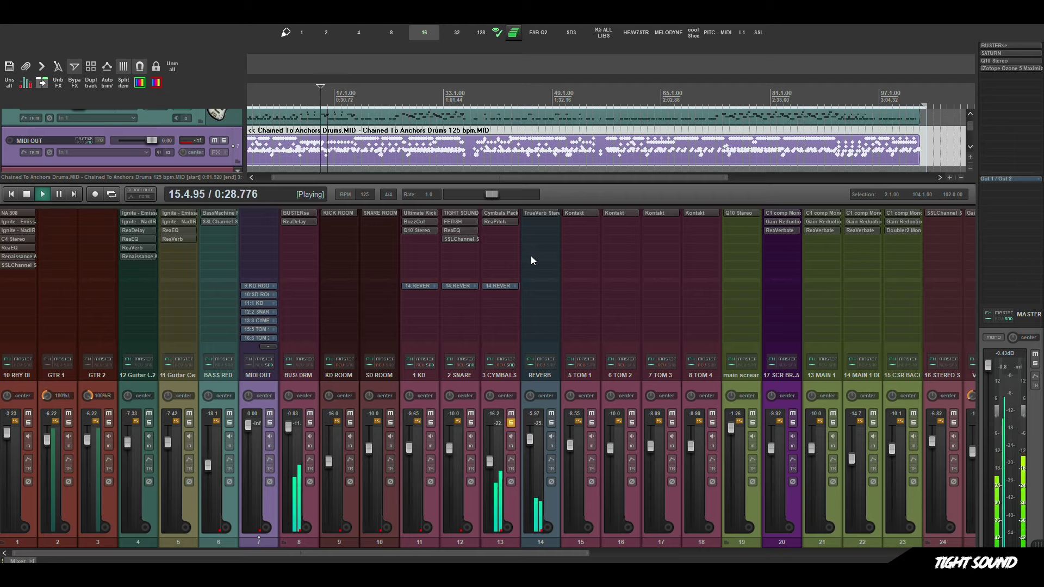
{"action": "key", "text": "space"}
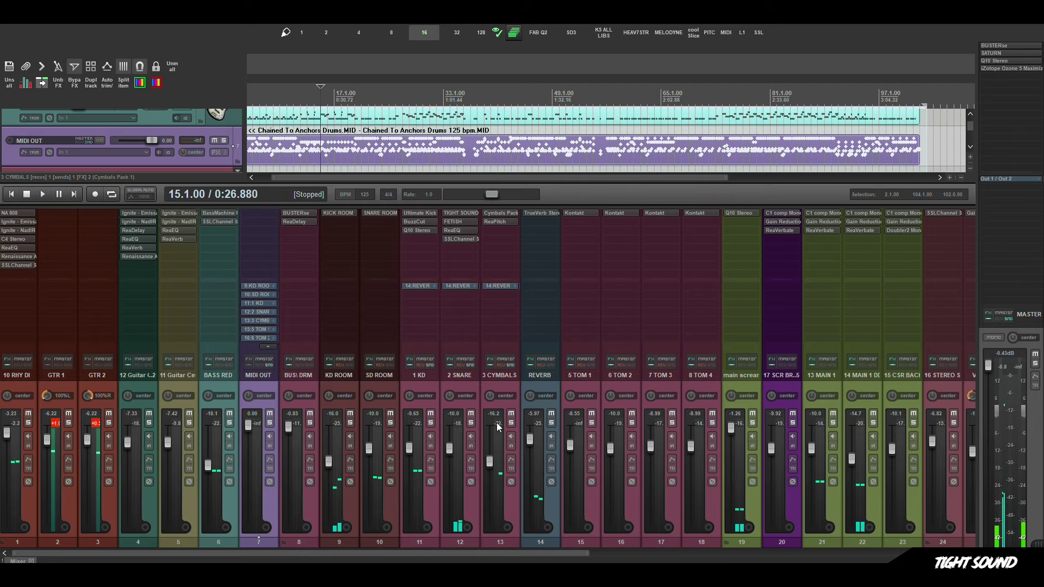
Play REVERB soloed, compare its TrueVerb bypassed and enabled, then close the plug-in and stop playback.
{"action": "left_click", "coordinate": [551, 423]}
{"action": "key", "text": "space"}
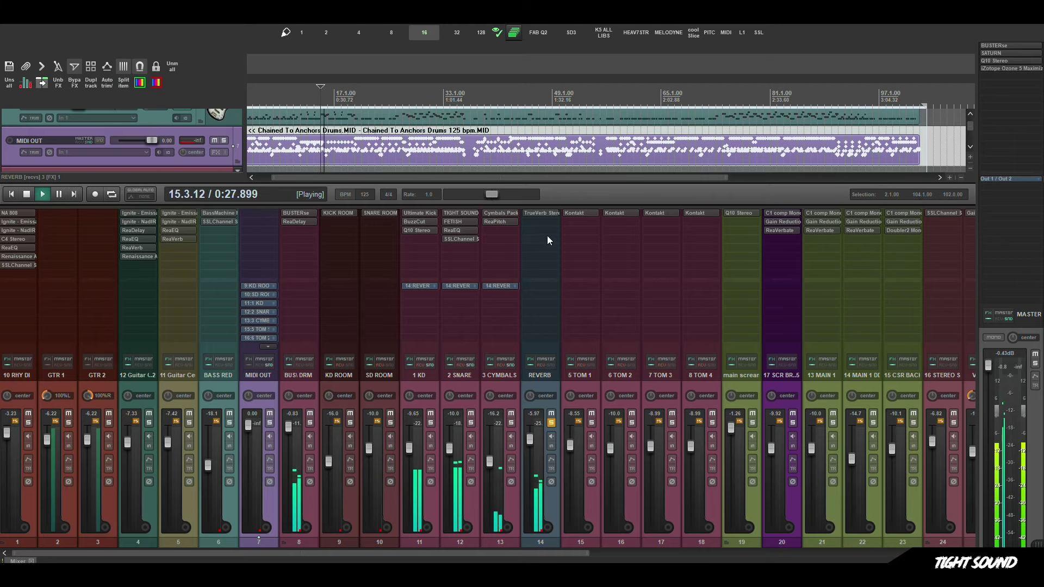
{"action": "left_click", "coordinate": [541, 213]}
{"action": "left_click", "coordinate": [549, 215], "text": "shift"}
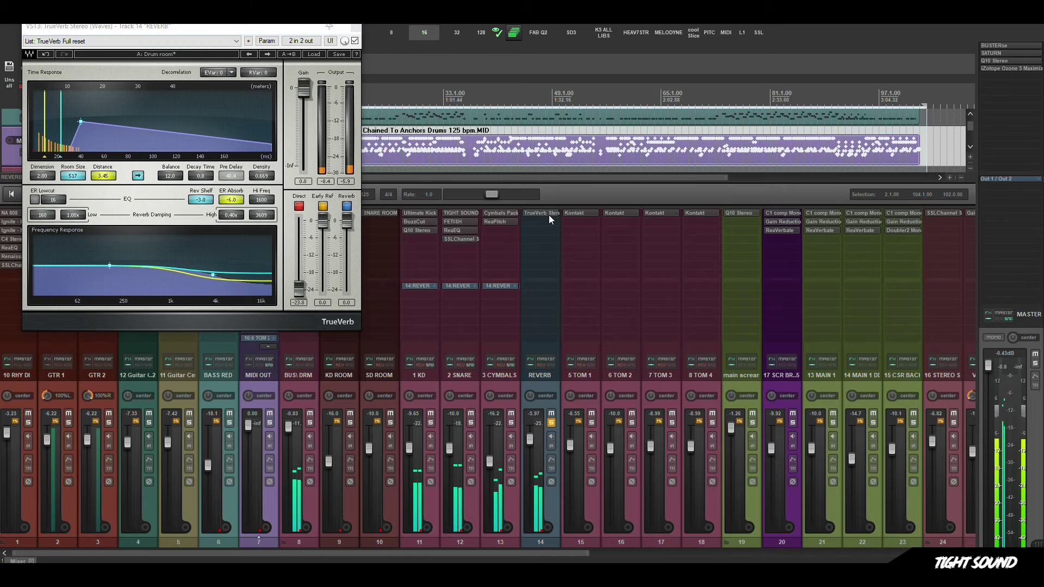
{"action": "left_click", "coordinate": [546, 215], "text": "shift"}
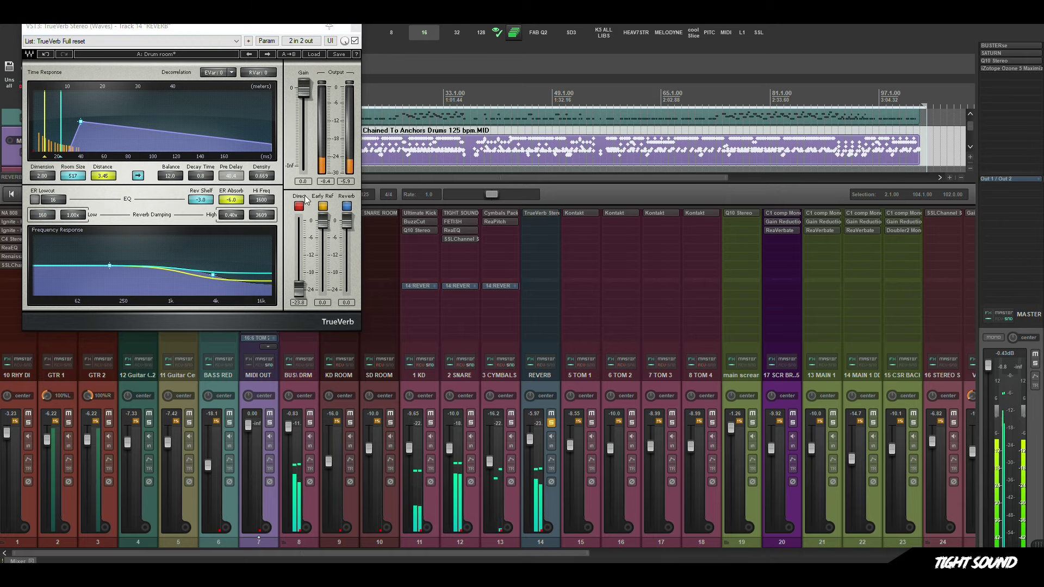
{"action": "left_click", "coordinate": [356, 27]}
{"action": "key", "text": "space"}
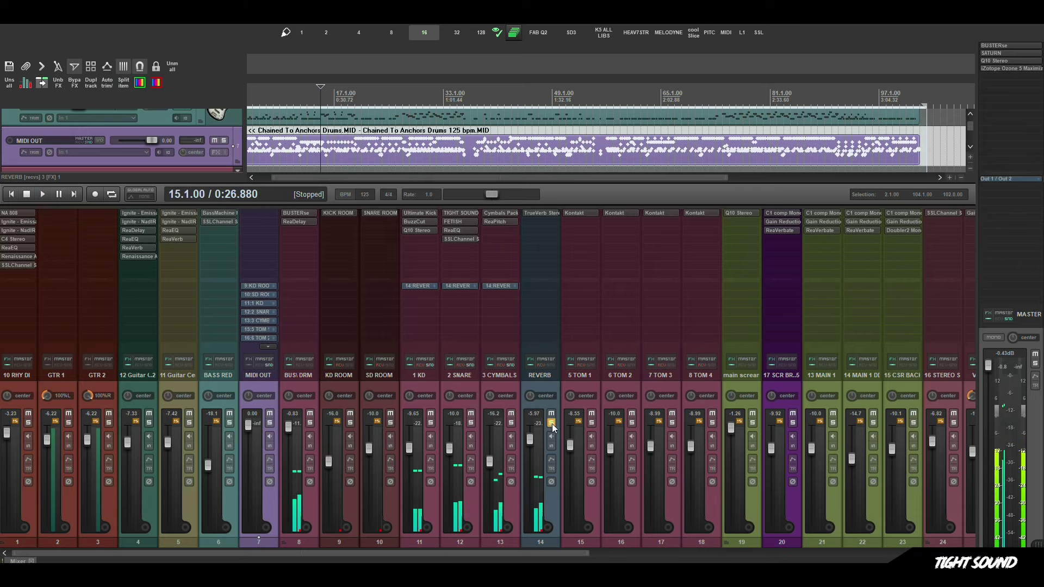
Solo KD ROOM instead of REVERB, play it and inspect its KICK ROOM sampler.
{"action": "left_click", "coordinate": [351, 422]}
{"action": "key", "text": "space"}
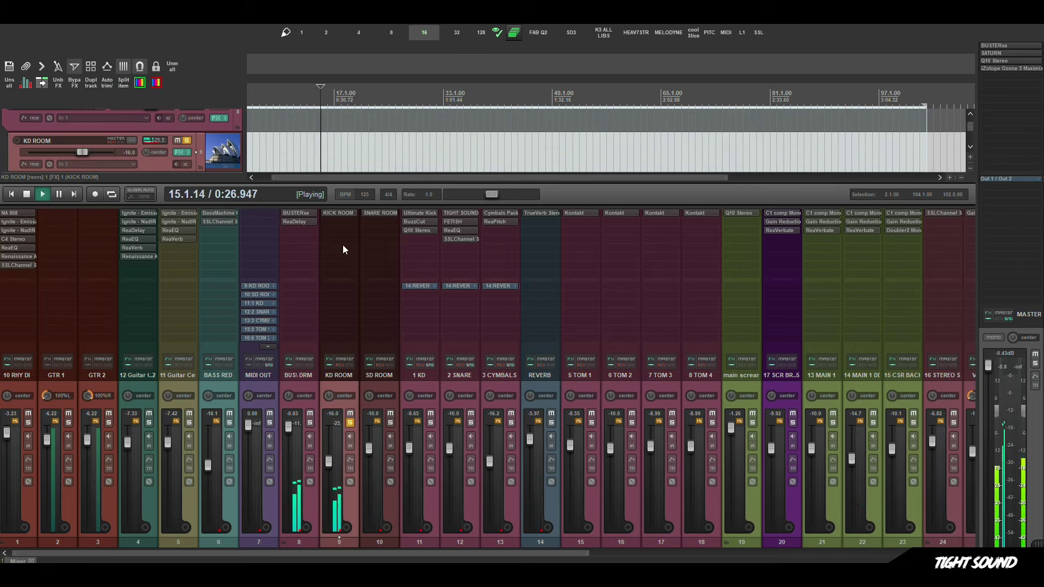
{"action": "left_click", "coordinate": [348, 215]}
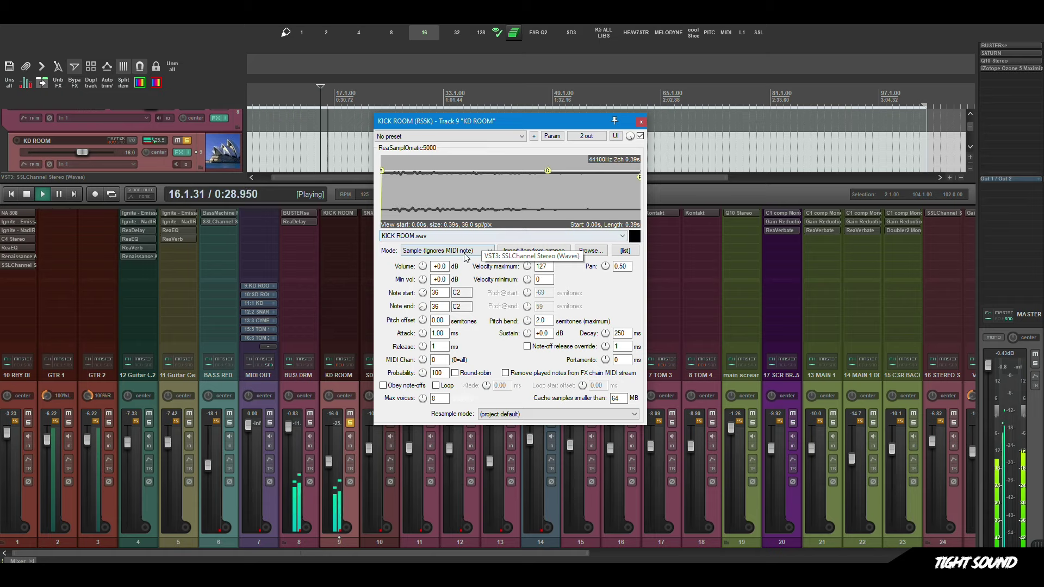
{"action": "left_click", "coordinate": [640, 122]}
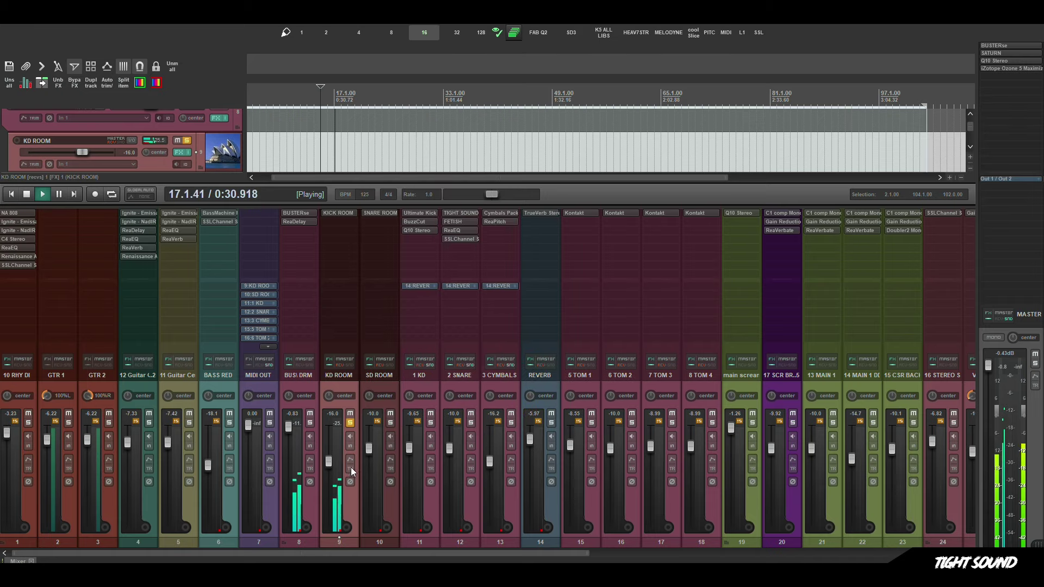
Solo SD ROOM instead of KD ROOM, inspect its SNARE ROOM sampler and stop playback.
{"action": "left_click", "coordinate": [351, 423]}
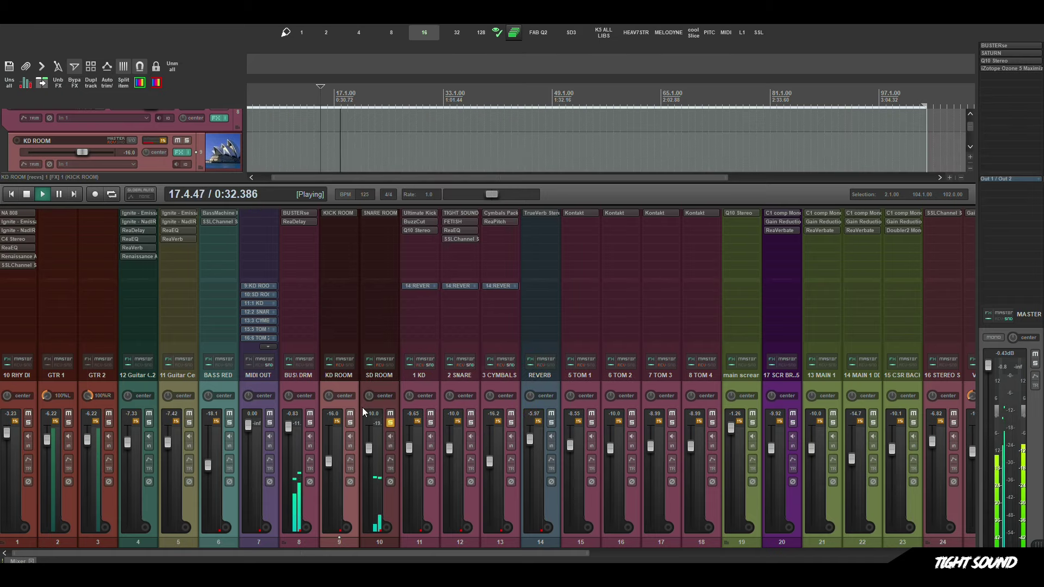
{"action": "left_click", "coordinate": [379, 214]}
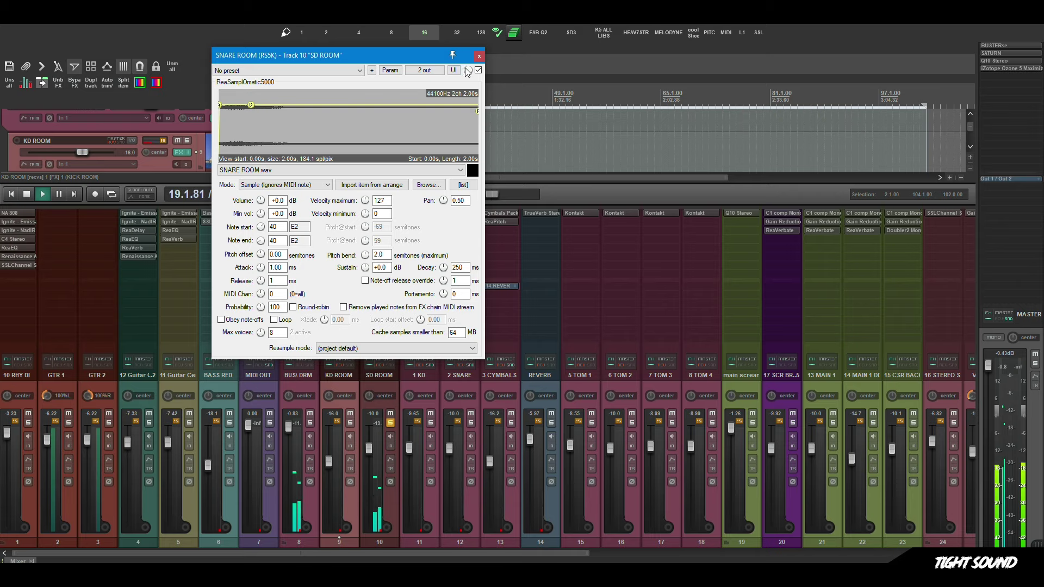
{"action": "left_click", "coordinate": [479, 56]}
{"action": "key", "text": "space"}
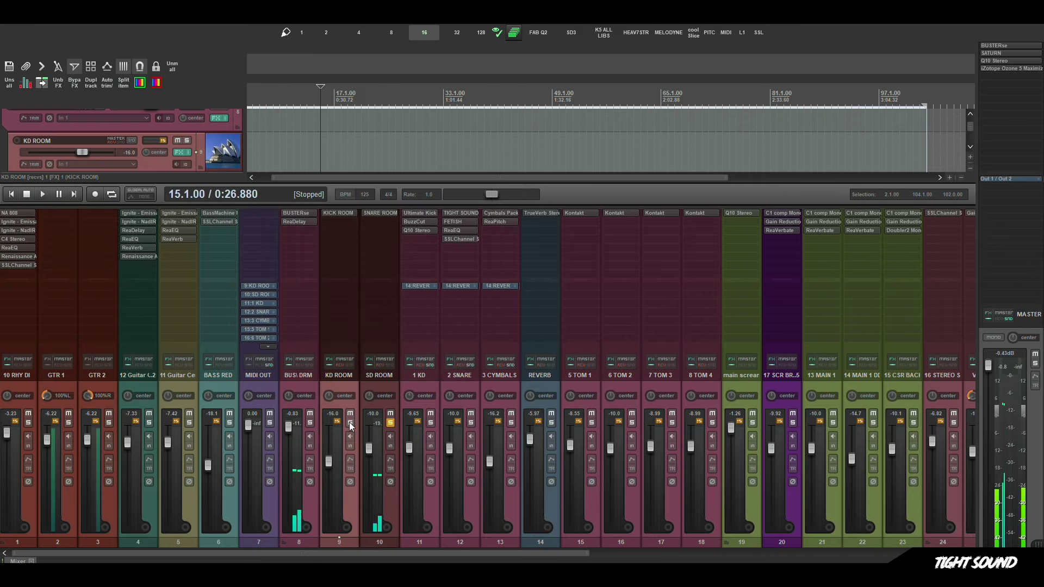
Solo KD ROOM, 1 KD, 2 SNARE, 3 CYMBALS and REVERB along with SD ROOM, and play them together from bar 15.
{"action": "left_click", "coordinate": [351, 424]}
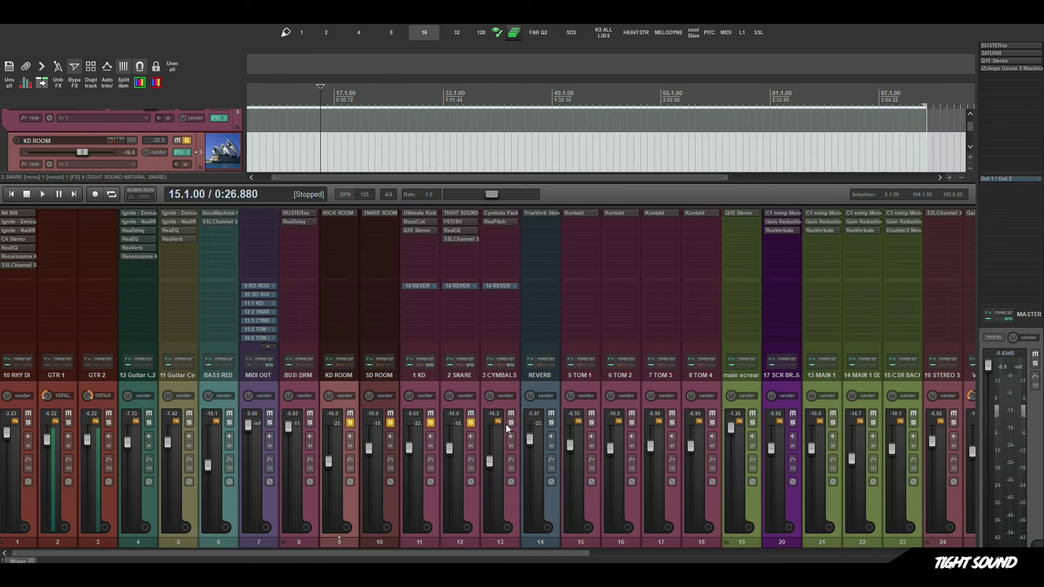
{"action": "left_click", "coordinate": [551, 423]}
{"action": "key", "text": "space"}
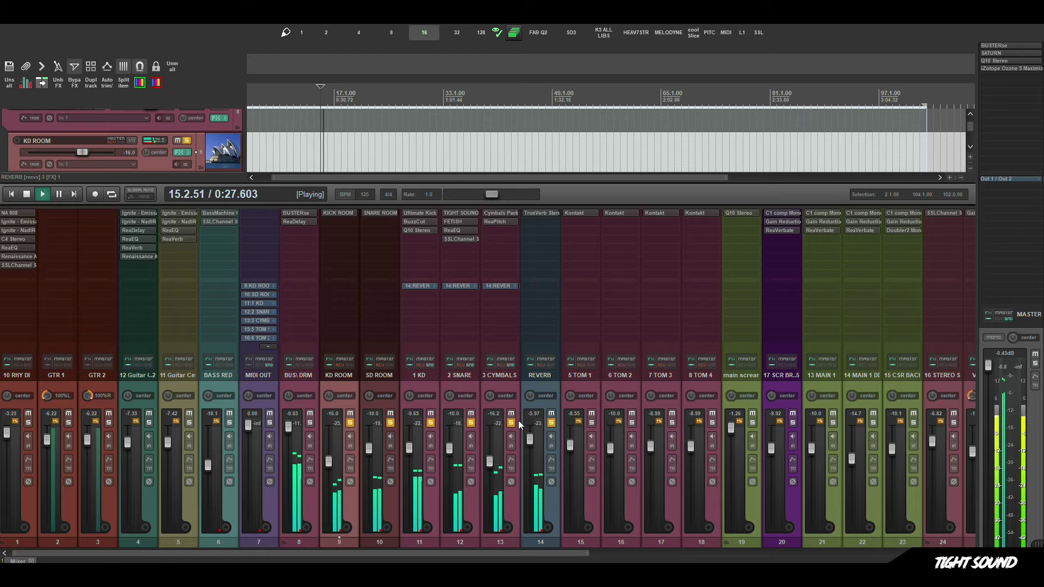
{"action": "key", "text": "space"}
Check the Kontakt instrument on 5 TOM 1, then select and solo all four tom tracks.
{"action": "left_click", "coordinate": [582, 213]}
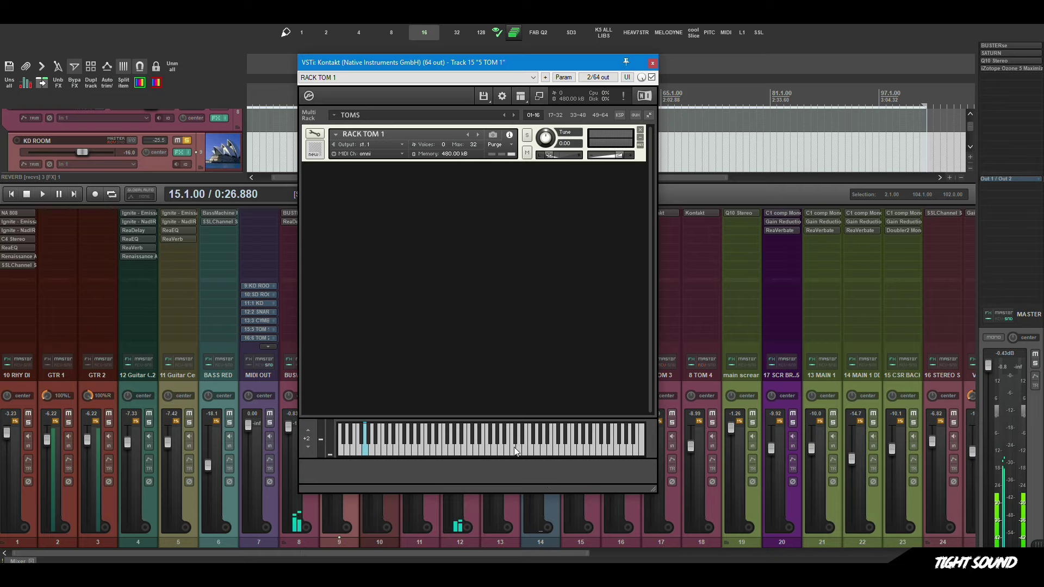
{"action": "left_click", "coordinate": [652, 63]}
{"action": "left_click", "coordinate": [585, 383]}
{"action": "left_click", "coordinate": [699, 377], "text": "shift"}
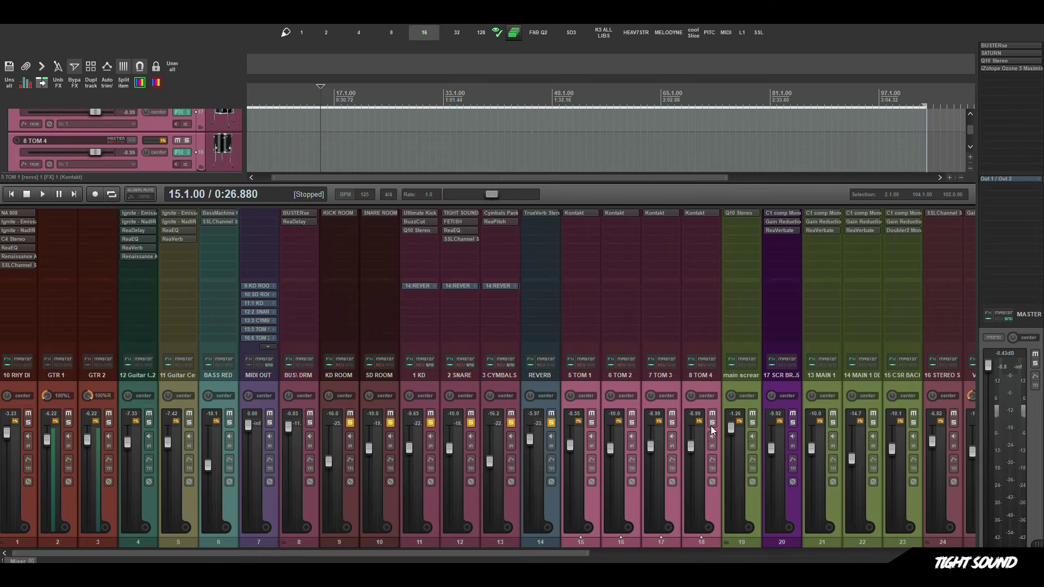
Audition RACK TOM 1 and RACK TOM 2 in the Kontakt instruments on 5 TOM 1 and 6 TOM 2.
{"action": "left_click", "coordinate": [577, 213]}
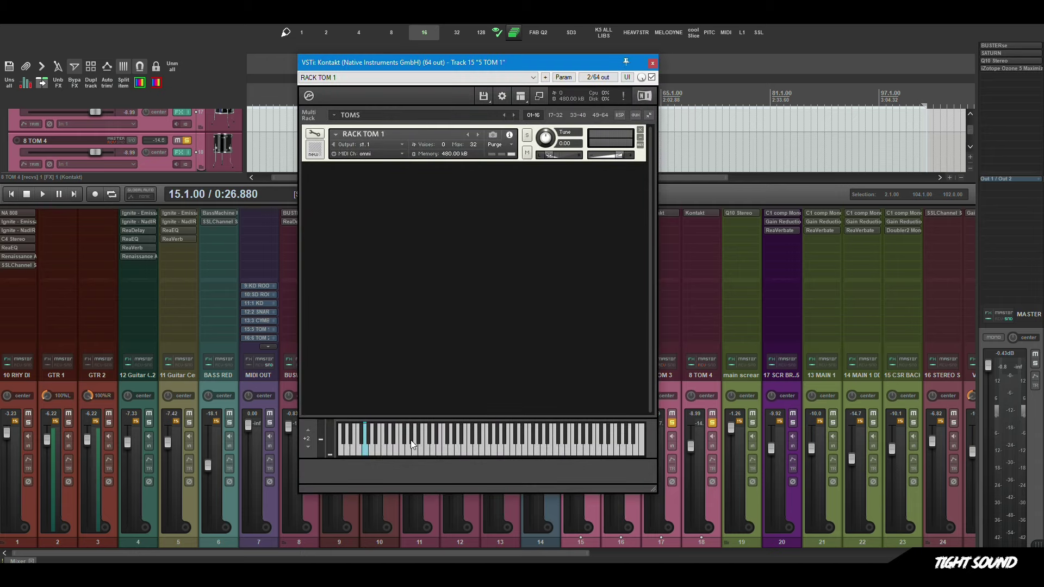
{"action": "left_click", "coordinate": [652, 63]}
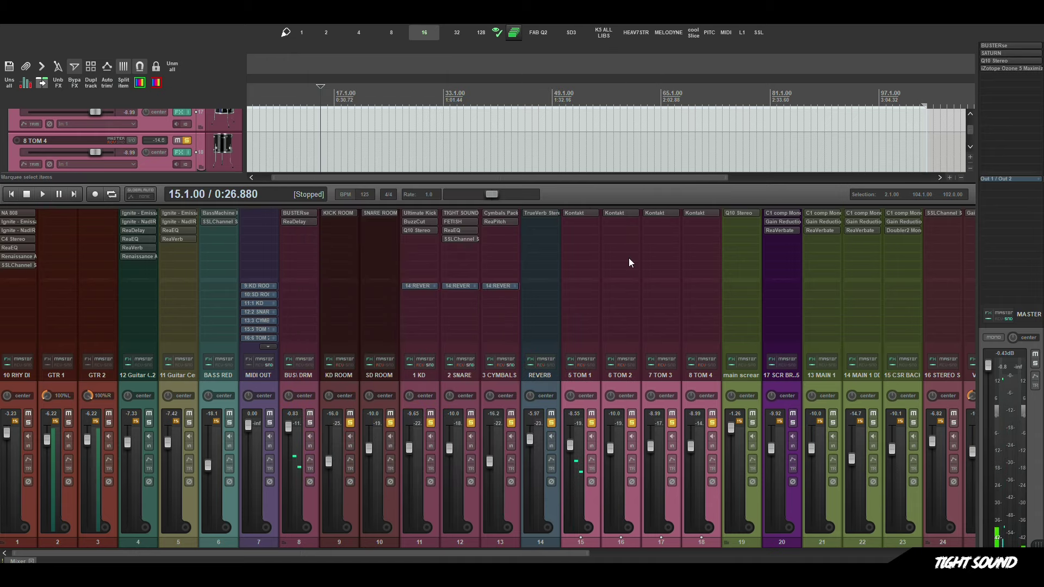
{"action": "left_click", "coordinate": [620, 213]}
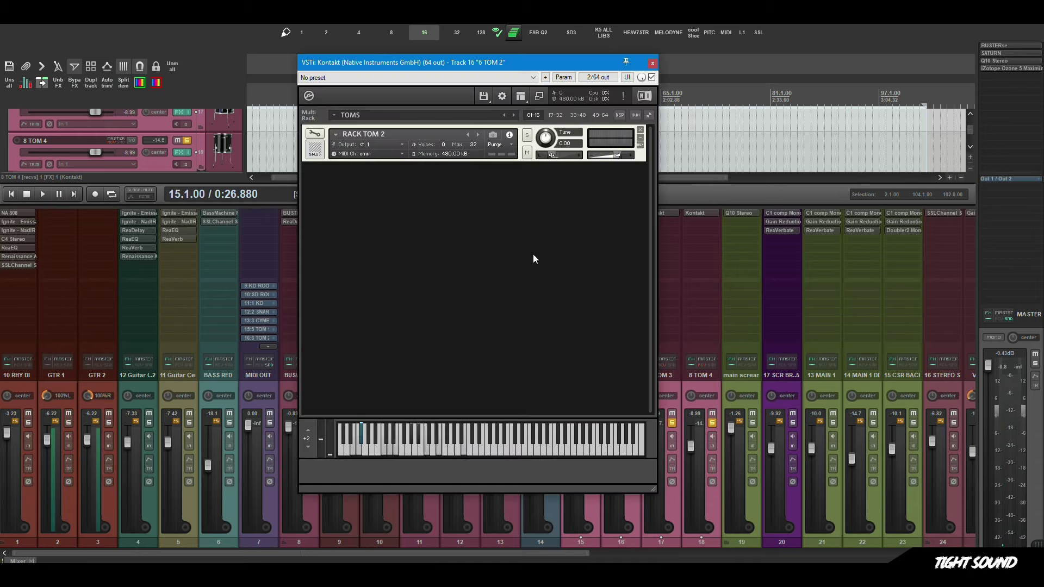
{"action": "left_click", "coordinate": [362, 440]}
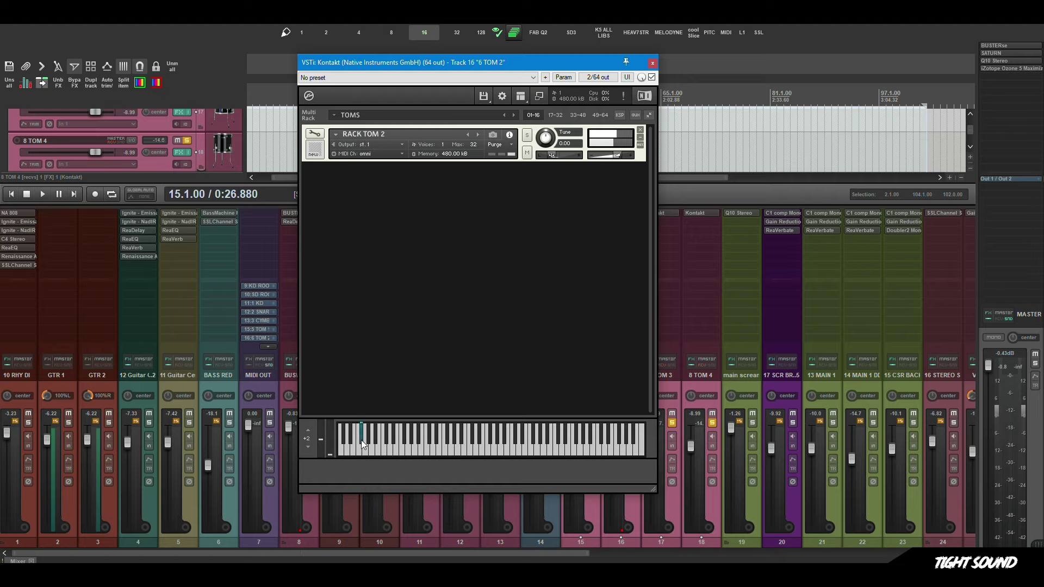
{"action": "left_click", "coordinate": [652, 64]}
Play the soloed drums and compare the drum bus with its BUSTERse and ReaDelay bypassed and enabled.
{"action": "key", "text": "space"}
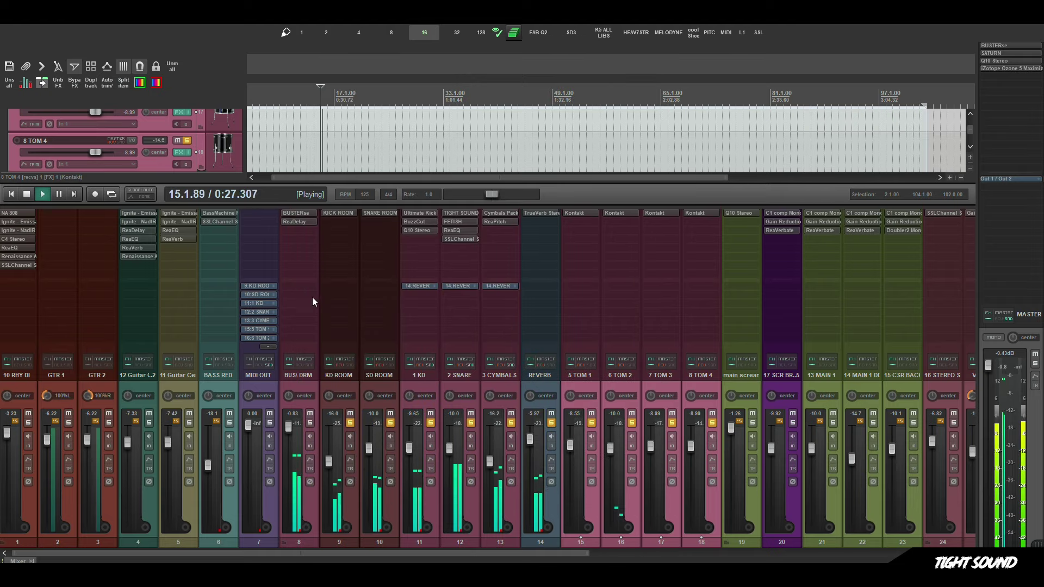
{"action": "left_click", "coordinate": [302, 212]}
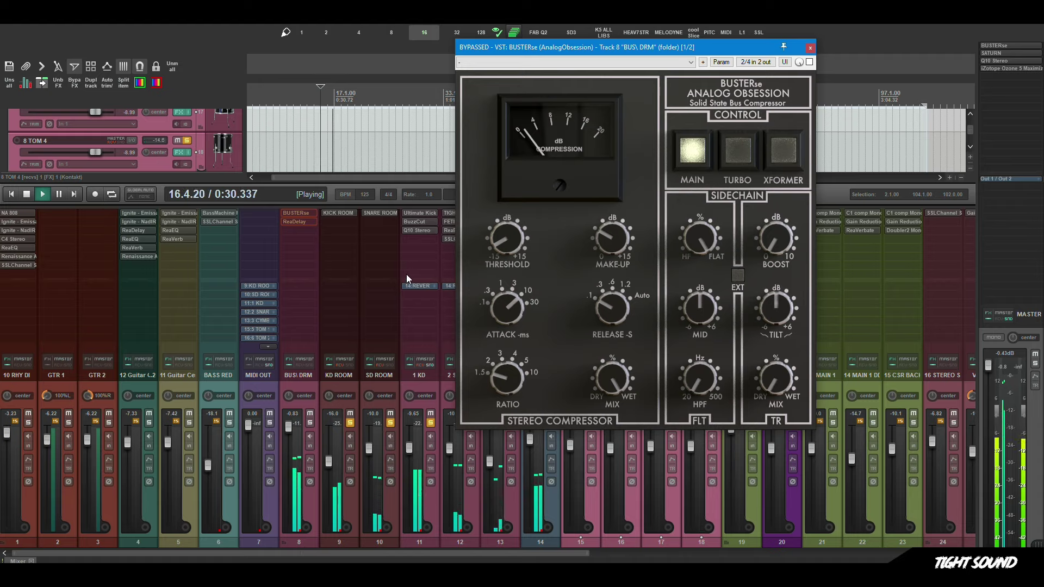
{"action": "left_click", "coordinate": [307, 212], "text": "shift"}
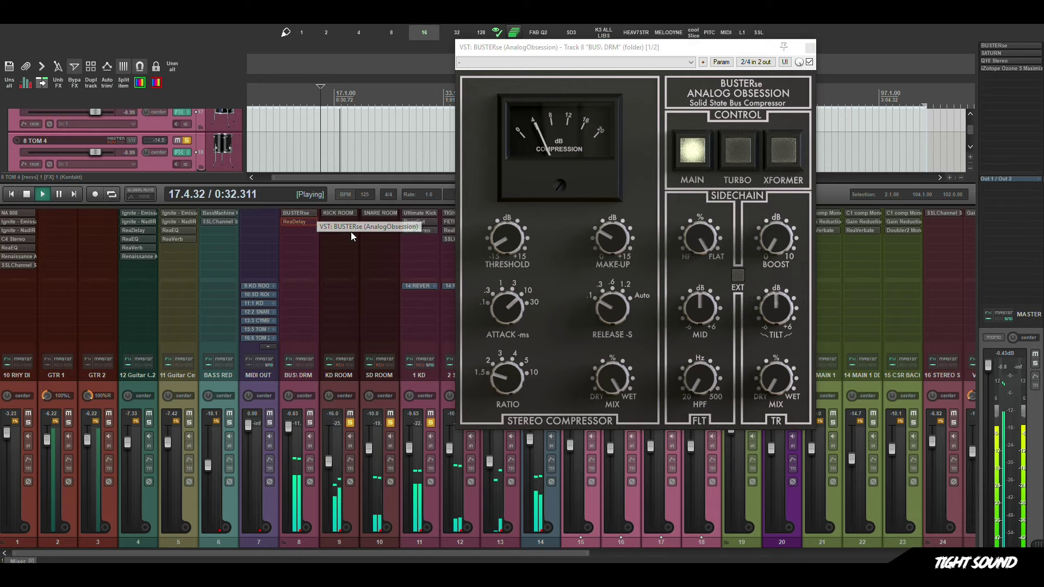
{"action": "left_click", "coordinate": [305, 222], "text": "shift"}
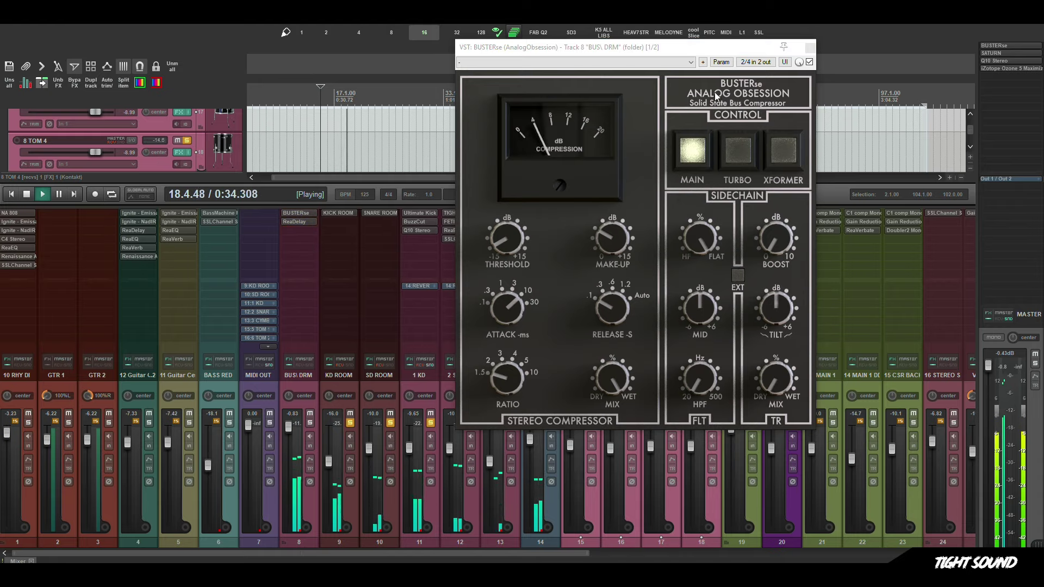
Close the BUSTERse window and solo BASS RED, both center guitar tracks and 10 RHY DI along with the drums.
{"action": "left_click", "coordinate": [810, 47]}
{"action": "key", "text": "ctrl+m"}
{"action": "left_click_drag", "start_coordinate": [345, 266], "coordinate": [348, 314]}
{"action": "scroll", "coordinate": [349, 313], "scroll_direction": "up", "scroll_amount": 15}
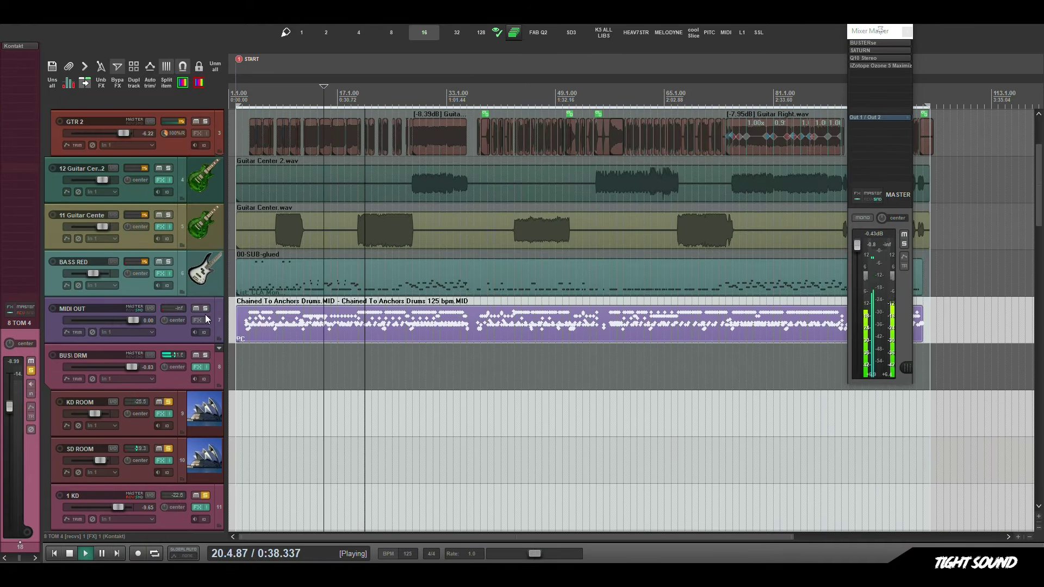
{"action": "left_click", "coordinate": [168, 261]}
{"action": "left_click", "coordinate": [168, 215]}
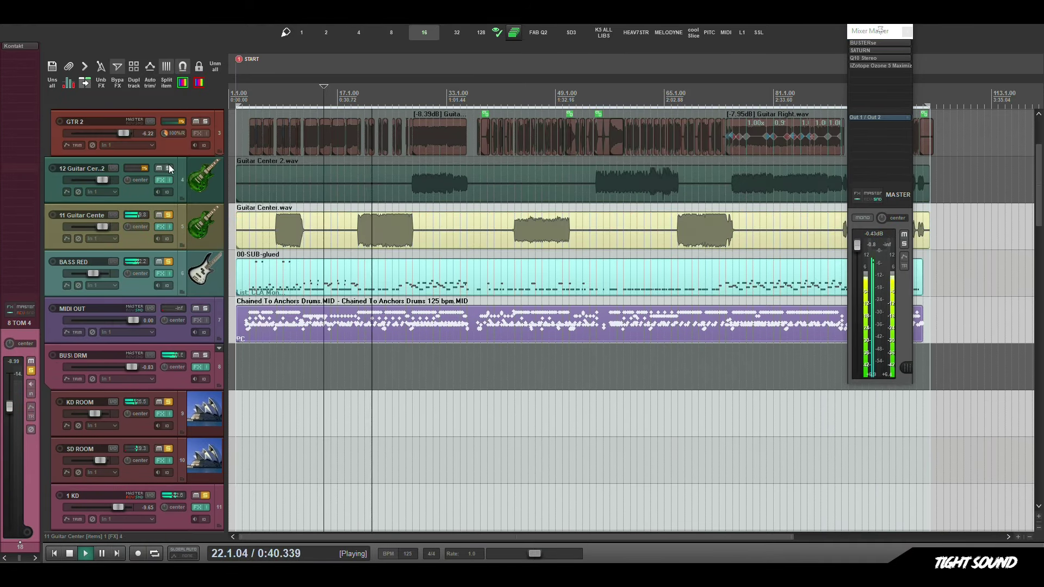
{"action": "left_click", "coordinate": [168, 168]}
{"action": "scroll", "coordinate": [264, 159], "scroll_direction": "up", "scroll_amount": 3}
{"action": "left_click", "coordinate": [205, 121]}
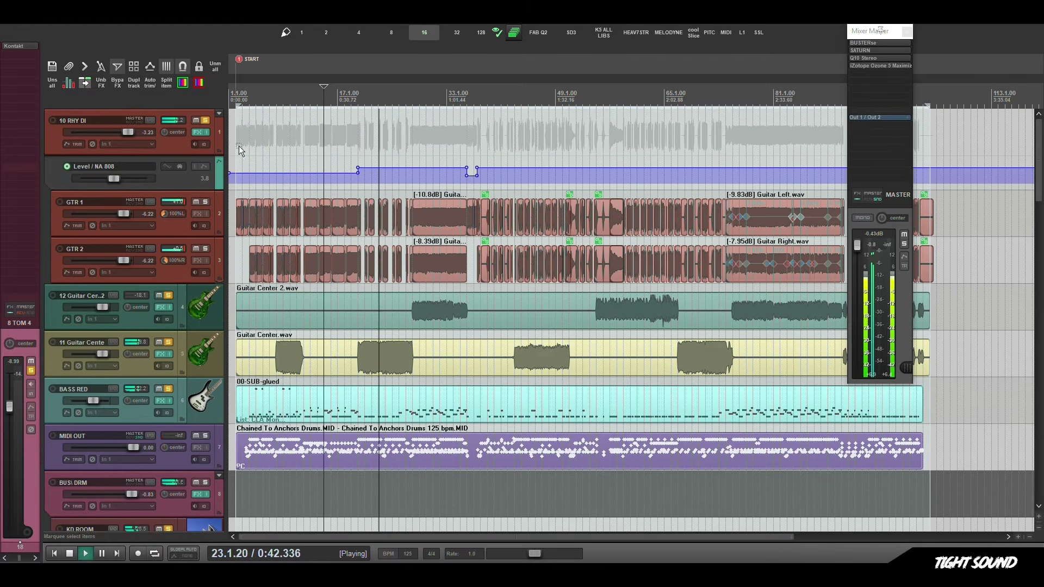
Play the soloed instrumental tracks together from bar 95 and look over the arrangement.
{"action": "left_click_drag", "start_coordinate": [642, 152], "coordinate": [369, 152]}
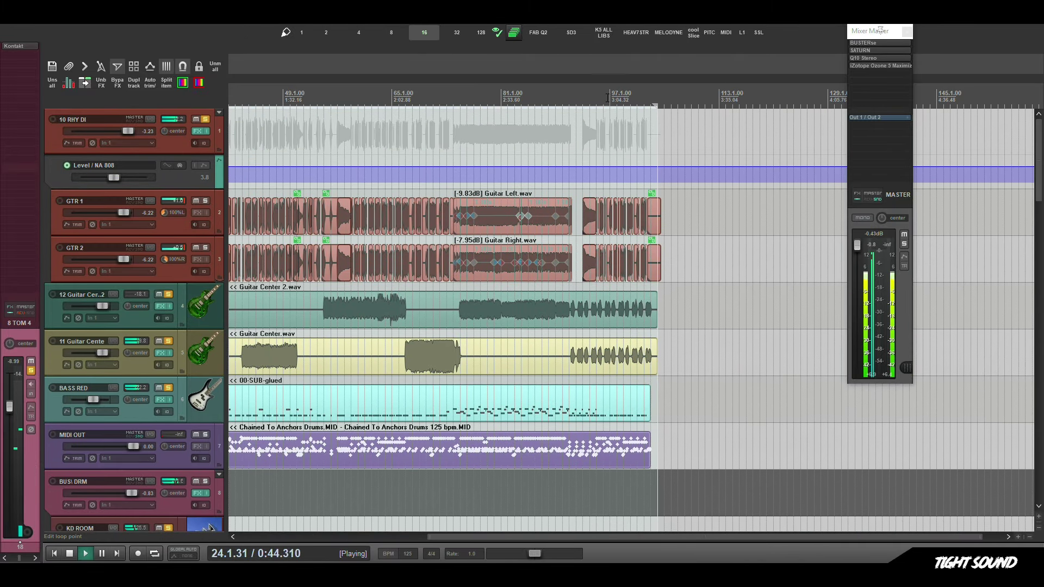
{"action": "left_click", "coordinate": [598, 100]}
{"action": "scroll", "coordinate": [624, 231], "scroll_direction": "up", "scroll_amount": 5}
{"action": "key", "text": "space"}
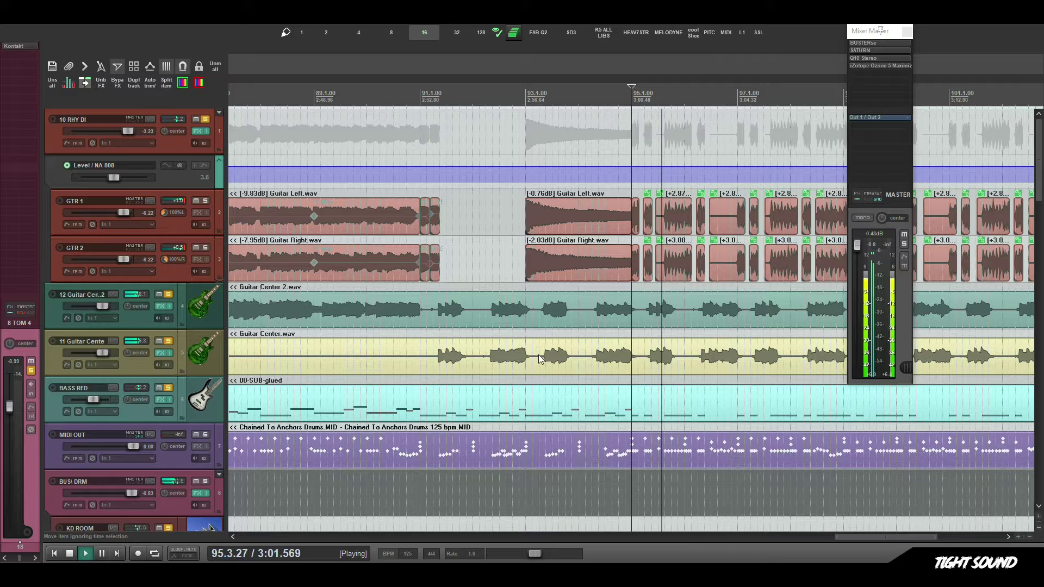
{"action": "left_click_drag", "start_coordinate": [507, 456], "coordinate": [582, 196]}
{"action": "scroll", "coordinate": [645, 245], "scroll_direction": "down", "scroll_amount": 4}
{"action": "left_click_drag", "start_coordinate": [622, 242], "coordinate": [601, 136]}
{"action": "scroll", "coordinate": [650, 252], "scroll_direction": "down", "scroll_amount": 6}
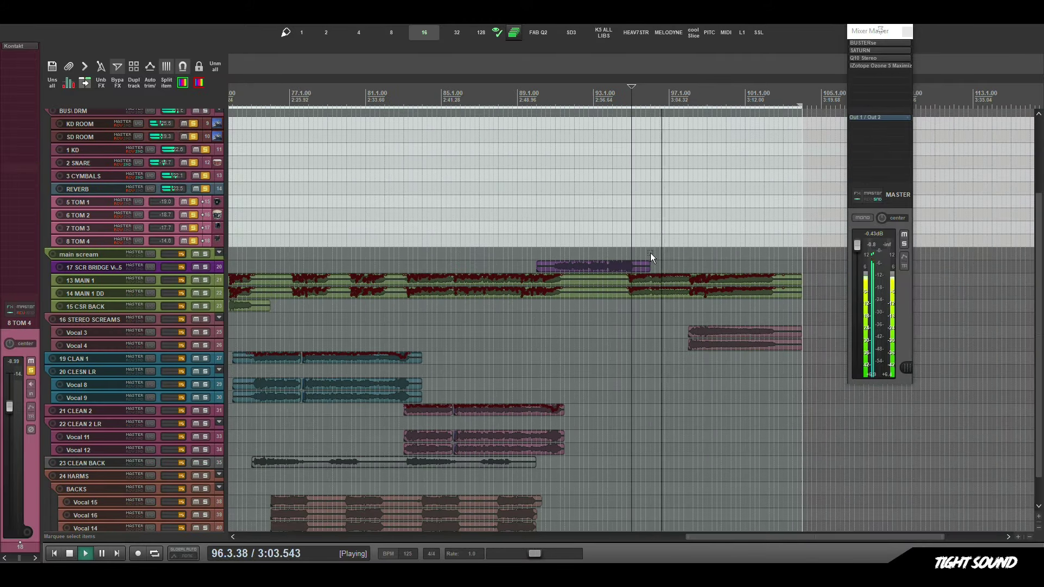
{"action": "scroll", "coordinate": [462, 260], "scroll_direction": "down", "scroll_amount": 3}
{"action": "scroll", "coordinate": [436, 165], "scroll_direction": "up", "scroll_amount": 4}
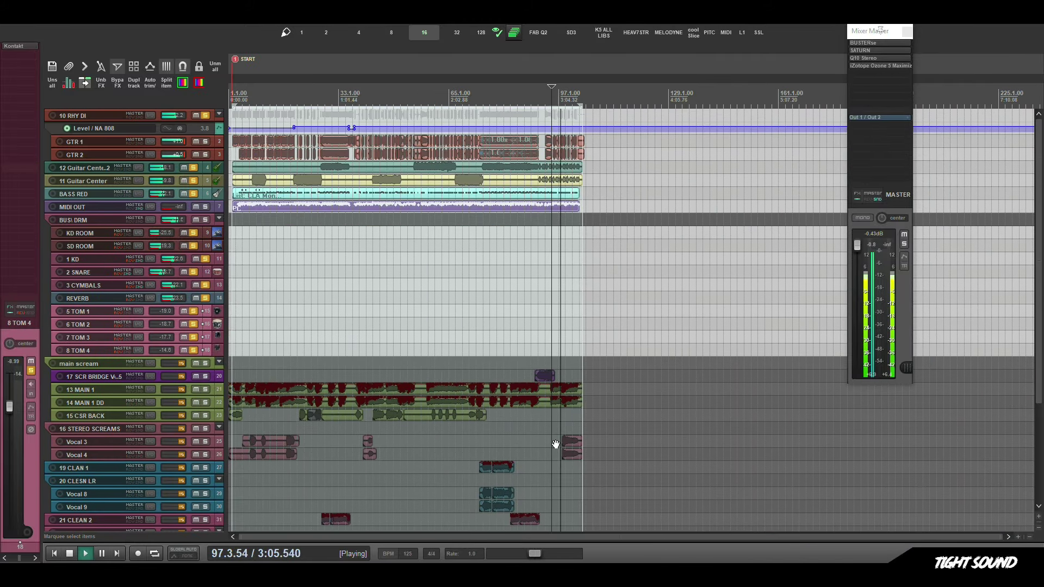
Play the soloed instrumental tracks from bar 59, then from the START marker.
{"action": "left_click", "coordinate": [428, 106]}
{"action": "scroll", "coordinate": [491, 219], "scroll_direction": "up", "scroll_amount": 5}
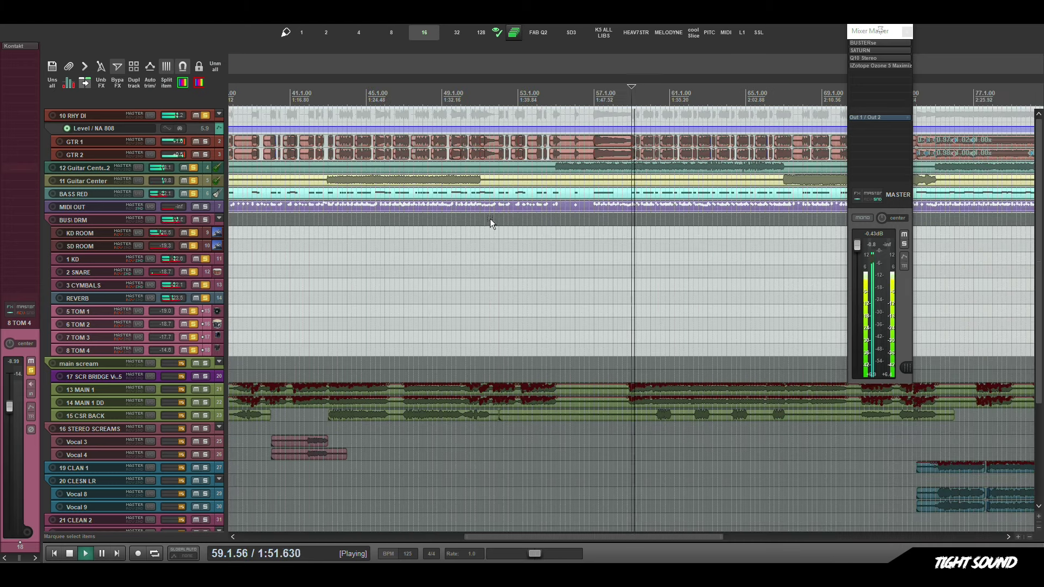
{"action": "left_click", "coordinate": [339, 95]}
{"action": "key", "text": "space"}
{"action": "key", "text": "space"}
{"action": "scroll", "coordinate": [410, 220], "scroll_direction": "down", "scroll_amount": 3}
{"action": "key", "text": "space"}
{"action": "left_click", "coordinate": [237, 89]}
{"action": "key", "text": "space"}
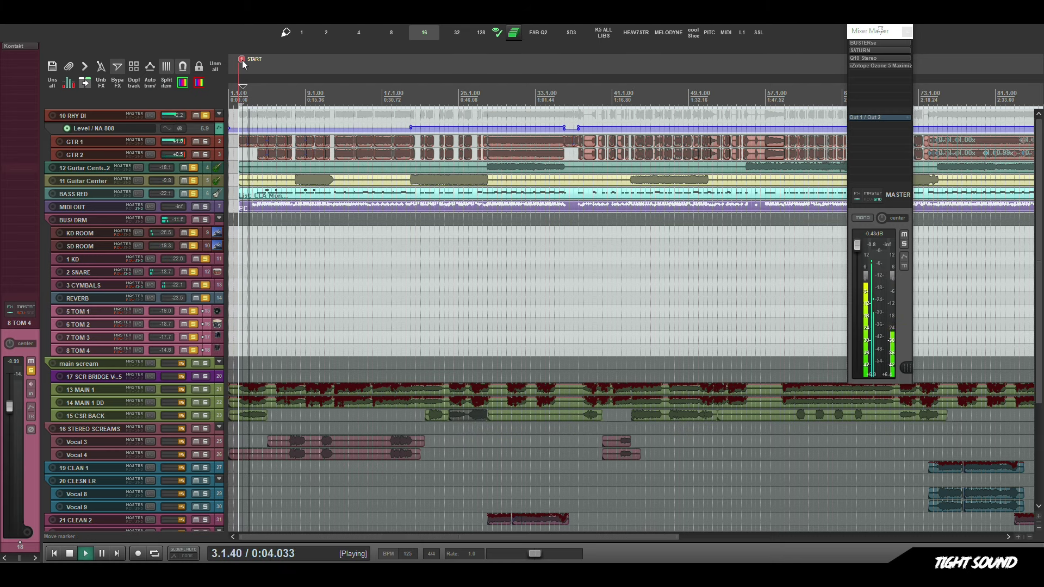
Clear the instrument solos, solo the main scream folder, play it from bar 2 and show the vocal channels in the mixer.
{"action": "key", "text": "space"}
{"action": "scroll", "coordinate": [316, 228], "scroll_direction": "down", "scroll_amount": 5}
{"action": "key", "text": "space"}
{"action": "key", "text": "space"}
{"action": "left_click", "coordinate": [241, 218]}
{"action": "key", "text": "space"}
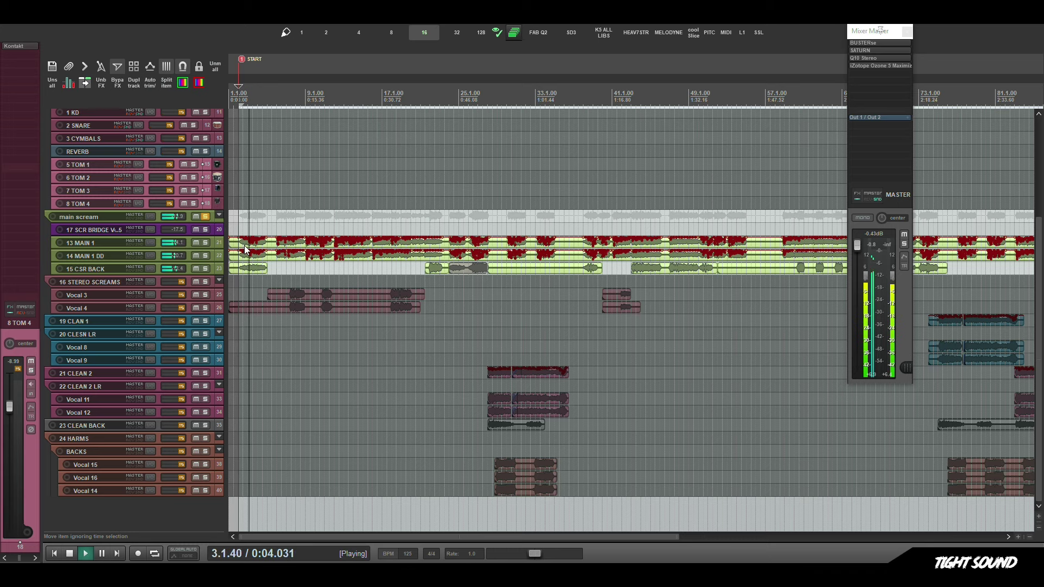
{"action": "key", "text": "ctrl+m"}
{"action": "left_click_drag", "start_coordinate": [465, 554], "coordinate": [350, 503]}
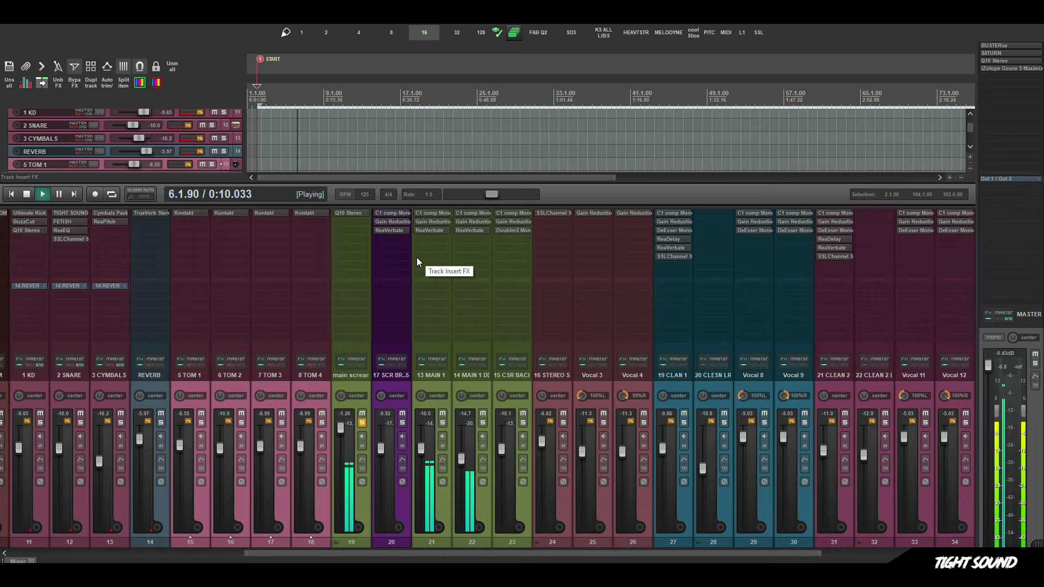
Solo 13 MAIN 1 and audition its C1 comp, Gain Reduction and ReaVerbate effects one by one.
{"action": "key", "text": "space"}
{"action": "left_click", "coordinate": [441, 422]}
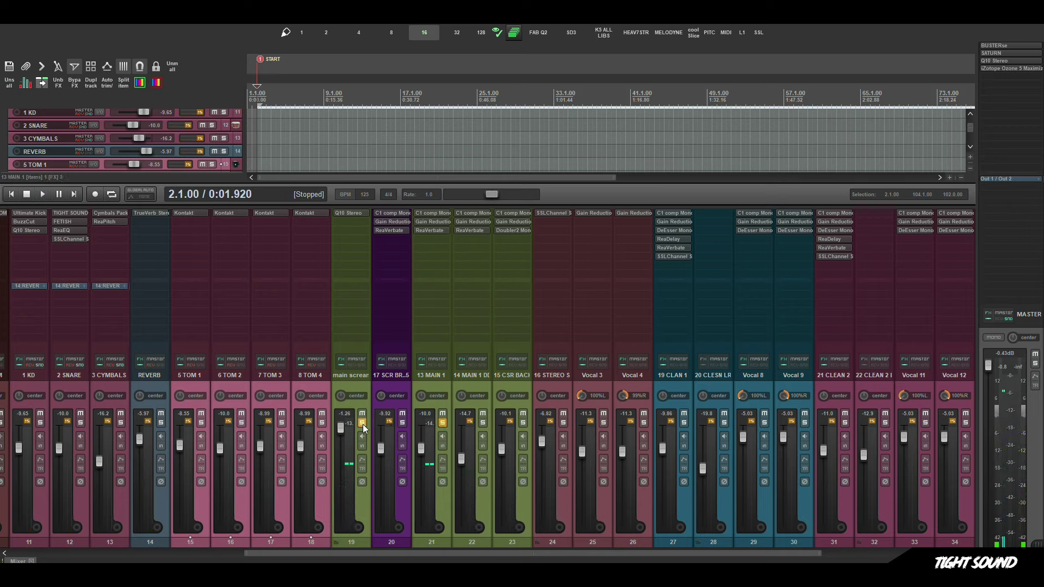
{"action": "left_click", "coordinate": [430, 213]}
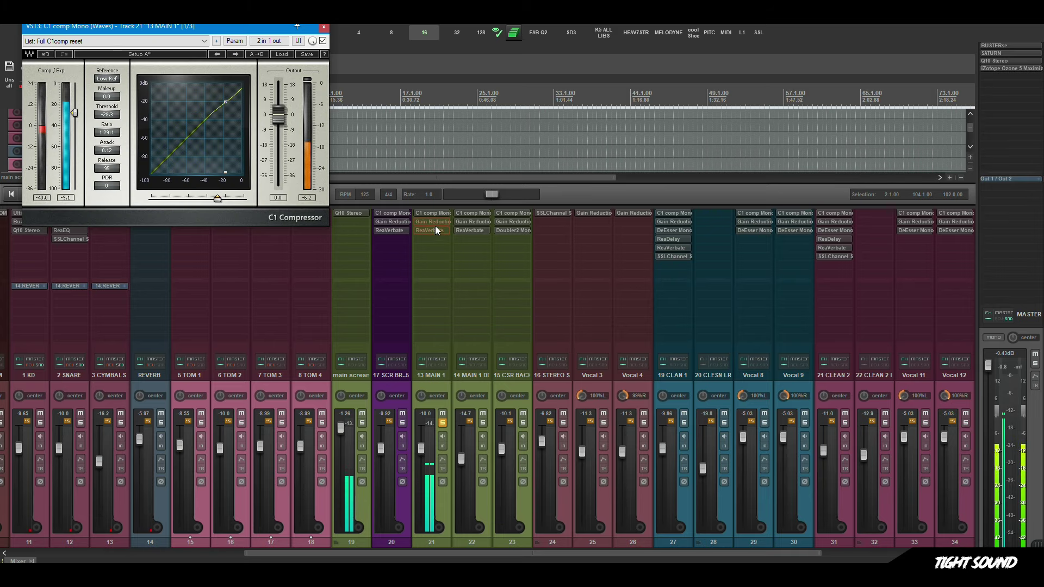
{"action": "left_click", "coordinate": [429, 221]}
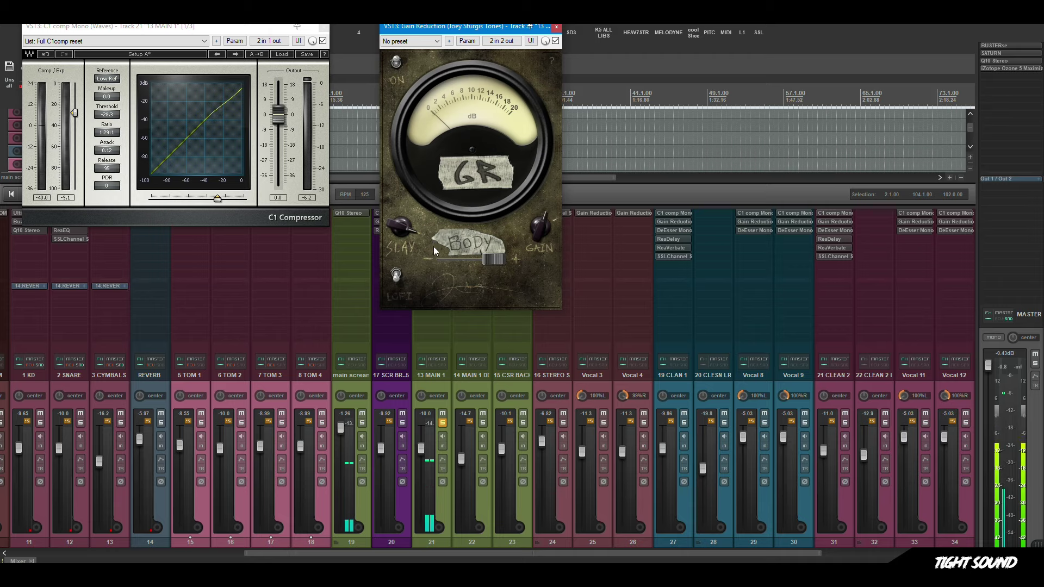
{"action": "key", "text": "space"}
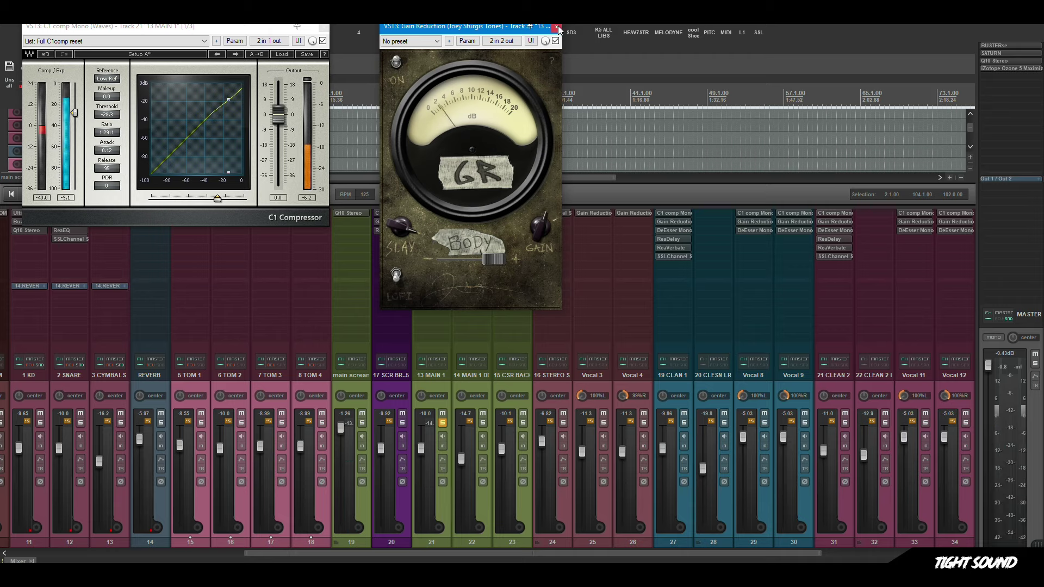
{"action": "left_click", "coordinate": [558, 27]}
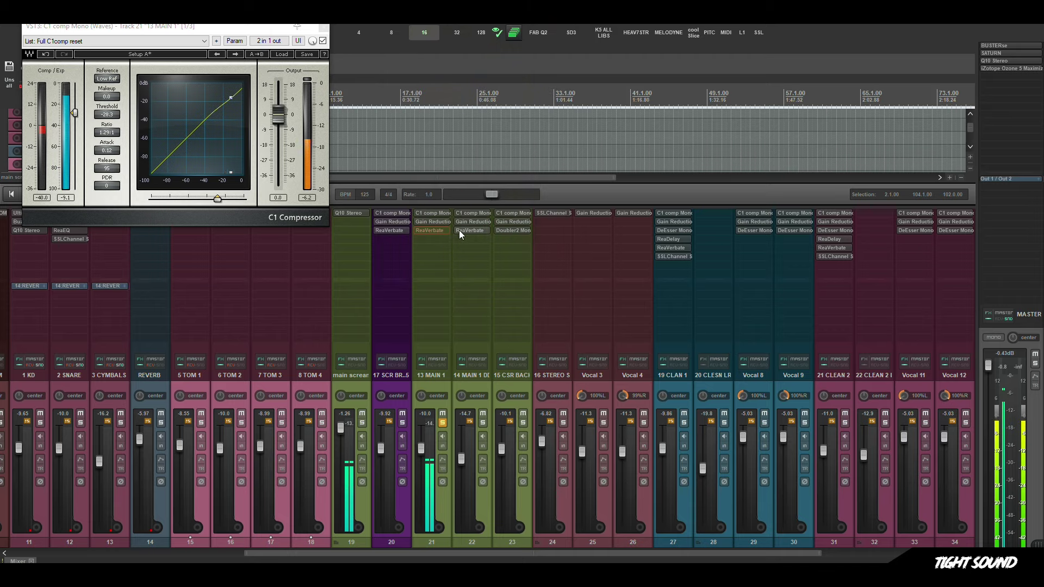
{"action": "left_click", "coordinate": [430, 231]}
{"action": "left_click", "coordinate": [425, 96]}
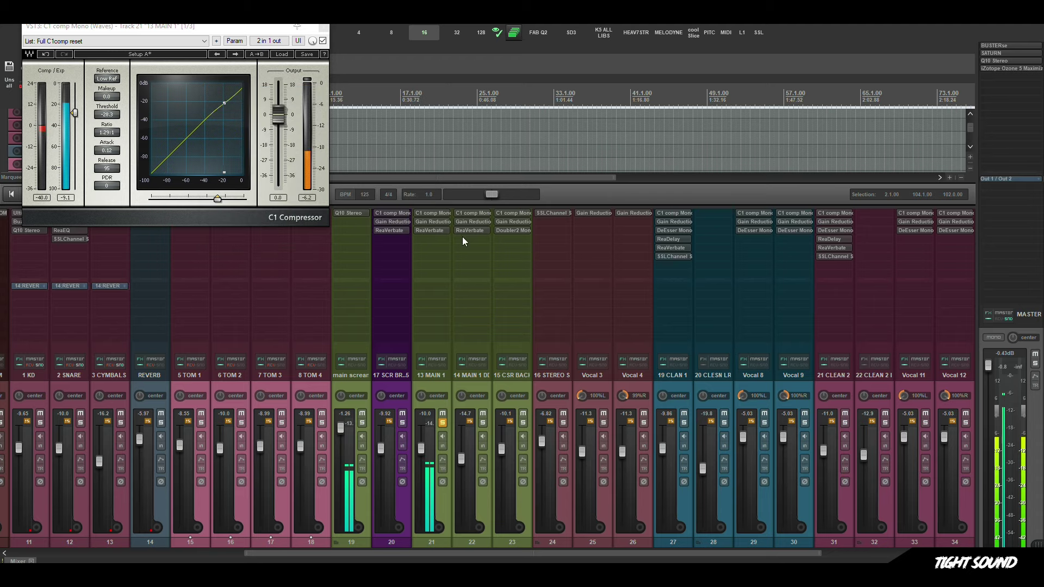
Solo 14 MAIN 1 DD, then 15 CSR BACK, and review the latter's C1 comp, Gain Reduction and Doubler2 during playback.
{"action": "left_click", "coordinate": [482, 423]}
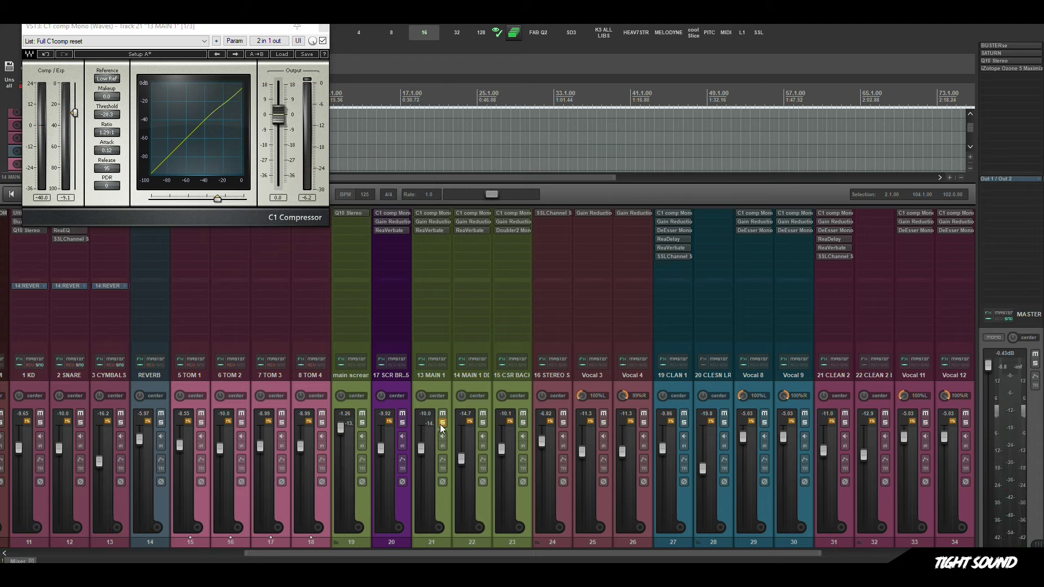
{"action": "left_click", "coordinate": [523, 422]}
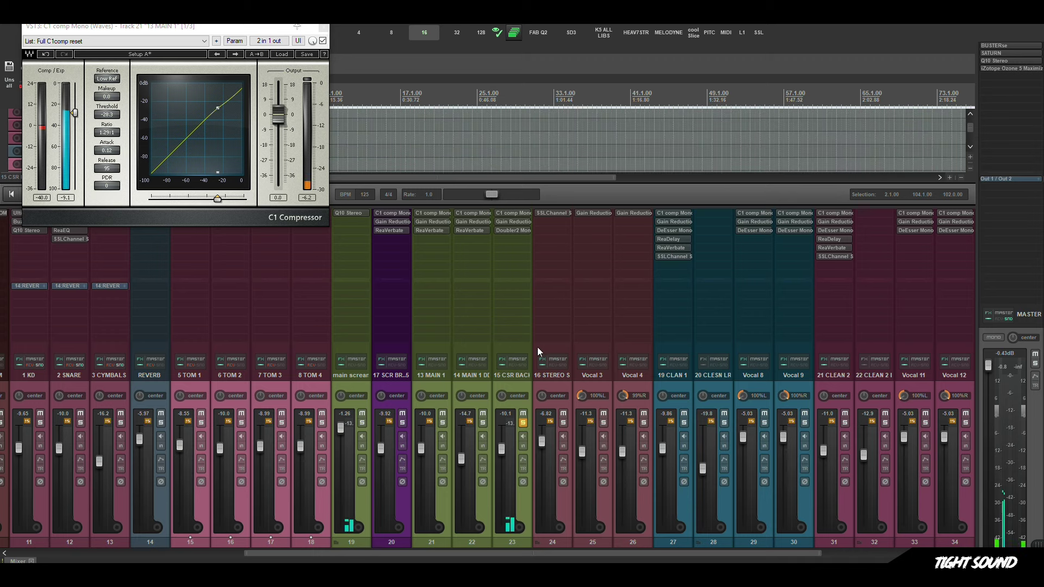
{"action": "left_click", "coordinate": [511, 213]}
{"action": "left_click", "coordinate": [513, 222]}
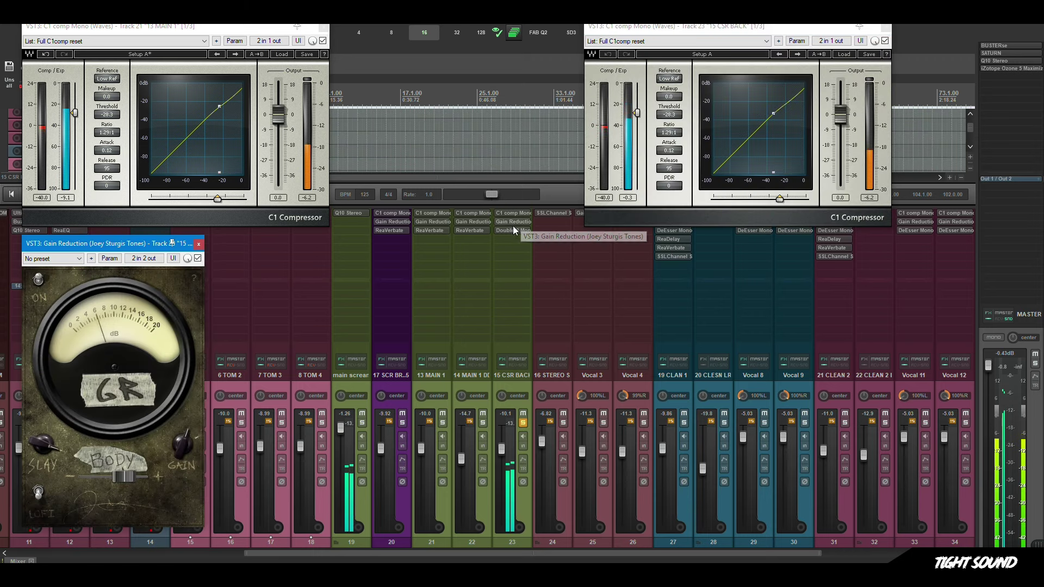
{"action": "left_click", "coordinate": [513, 231]}
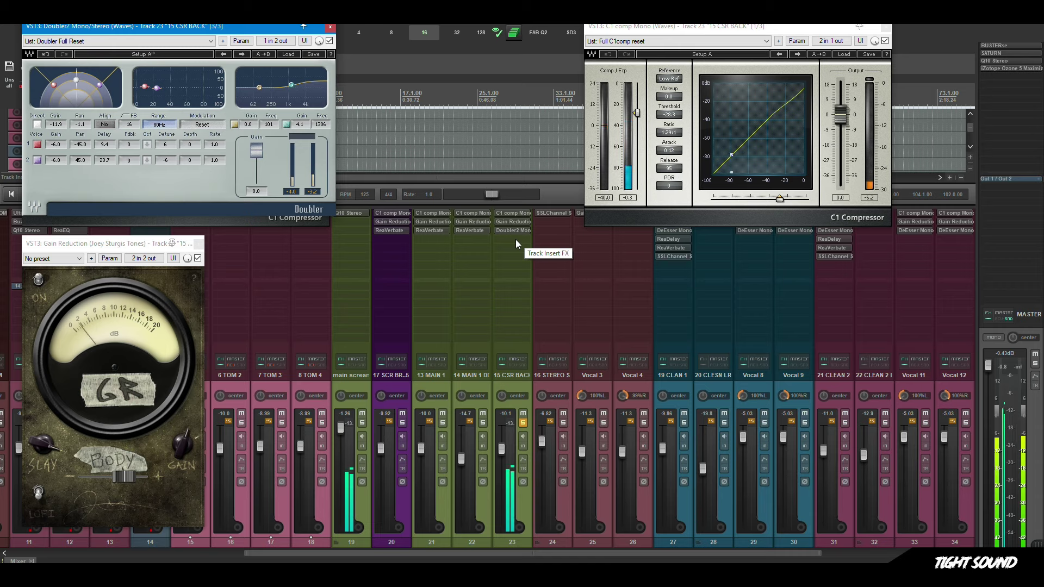
{"action": "key", "text": "space"}
{"action": "key", "text": "Escape"}
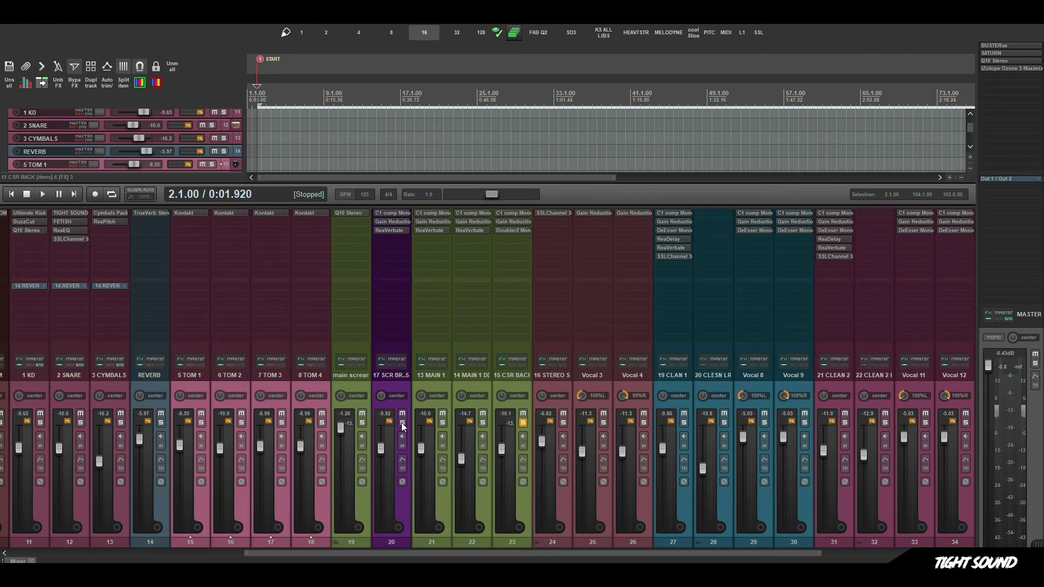
Clear the 15 CSR BACK solo, solo the 17 SCR BRIDGE vocal and play it from bar 91.
{"action": "left_click", "coordinate": [523, 424]}
{"action": "key", "text": "F7"}
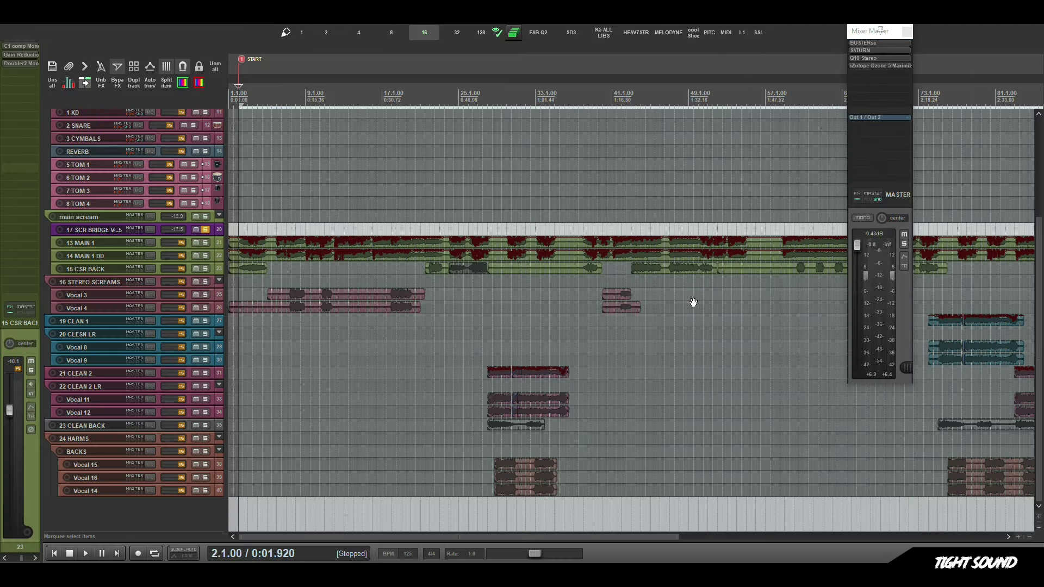
{"action": "left_click_drag", "start_coordinate": [703, 304], "coordinate": [301, 347]}
{"action": "key", "text": "space"}
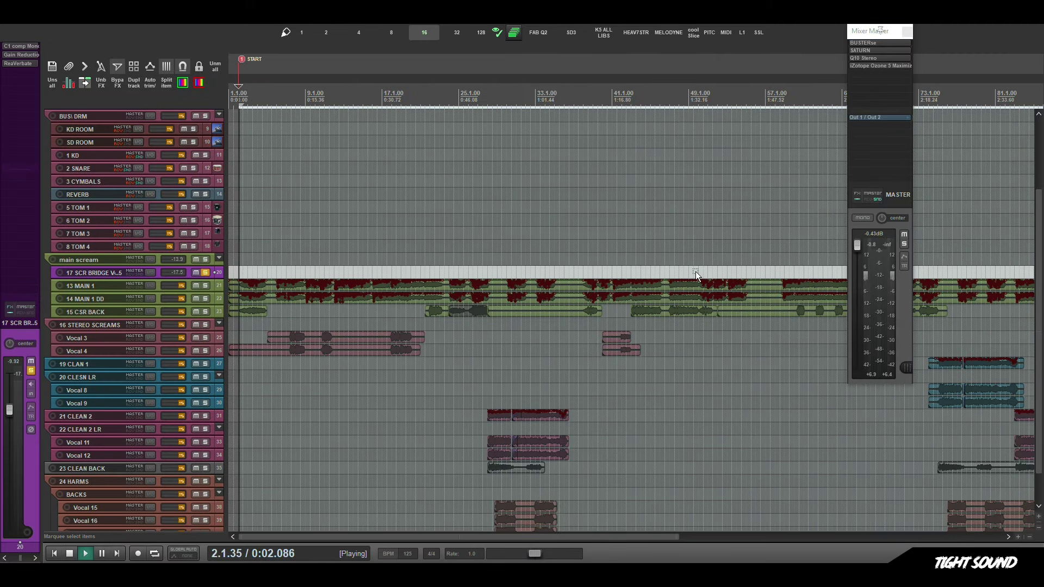
{"action": "scroll", "coordinate": [679, 272], "scroll_direction": "down", "scroll_amount": 4}
{"action": "left_click", "coordinate": [448, 270]}
{"action": "scroll", "coordinate": [448, 270], "scroll_direction": "up", "scroll_amount": 4}
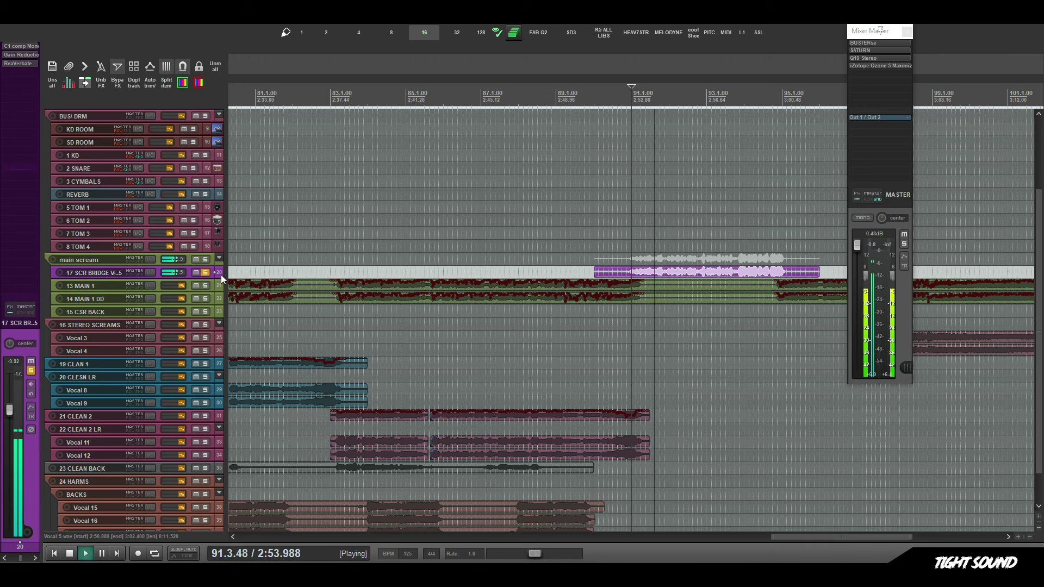
Check the ReaVerbate settings on the 17 SCR BRIDGE vocal and compare it bypassed and enabled, then stop playback.
{"action": "left_click", "coordinate": [22, 63]}
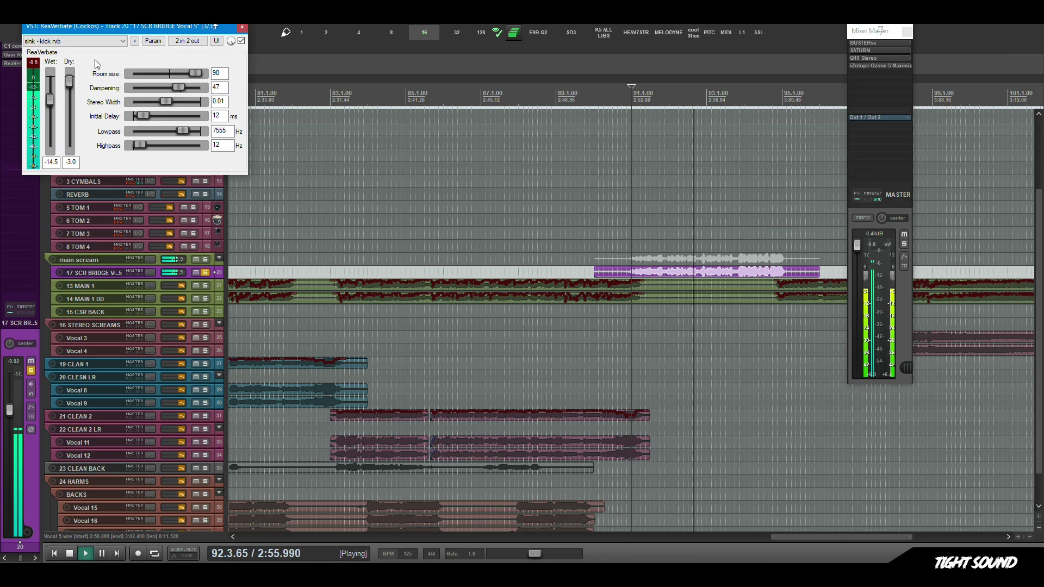
{"action": "left_click", "coordinate": [241, 41]}
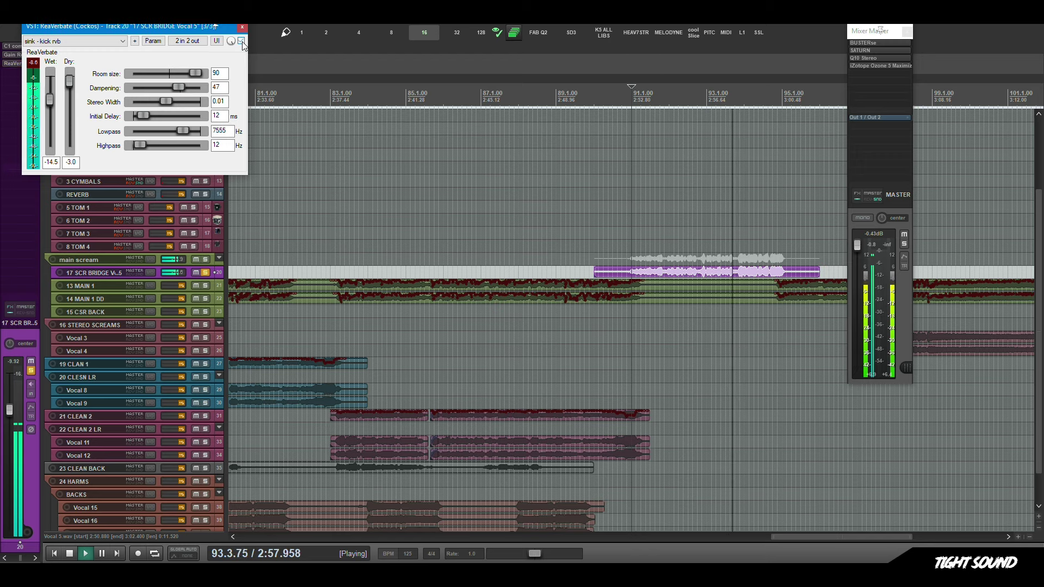
{"action": "left_click", "coordinate": [242, 26]}
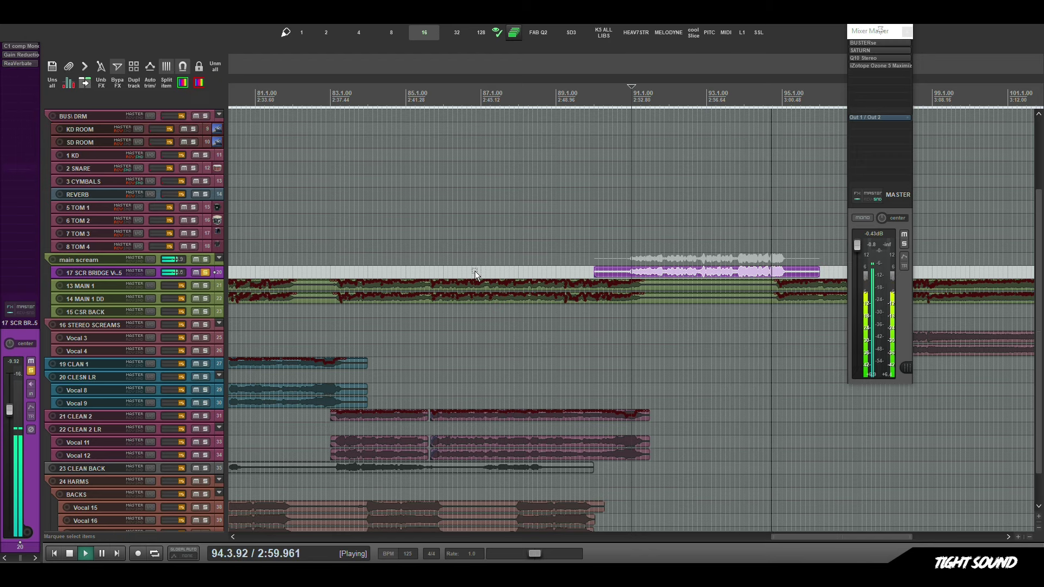
{"action": "key", "text": "space"}
Solo 21 CLEAN 2 in place of the bridge scream and play it from bar 28.
{"action": "scroll", "coordinate": [485, 291], "scroll_direction": "down", "scroll_amount": 5}
{"action": "left_click_drag", "start_coordinate": [476, 394], "coordinate": [486, 230]}
{"action": "scroll", "coordinate": [524, 326], "scroll_direction": "down", "scroll_amount": 4}
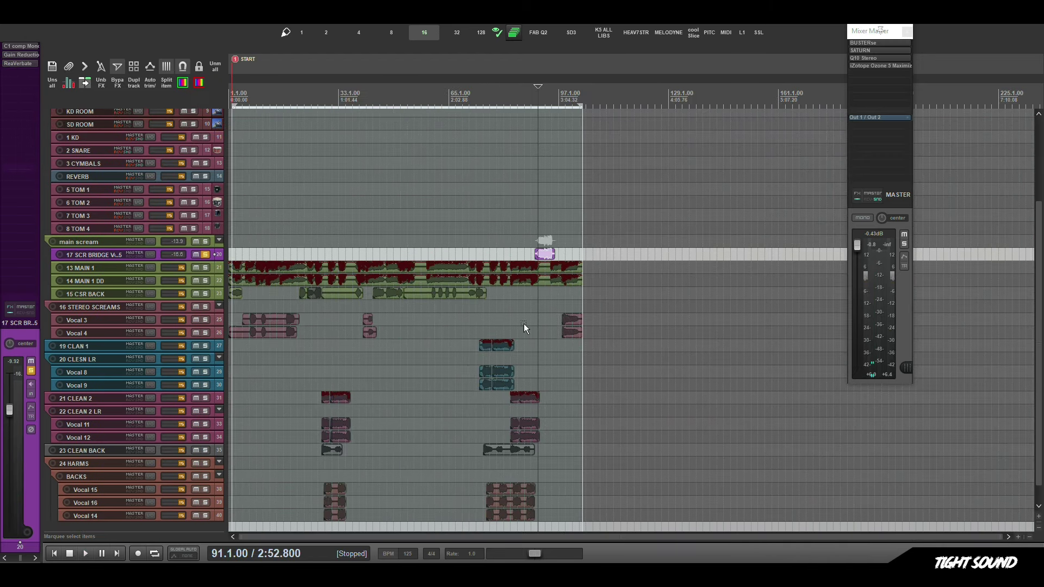
{"action": "scroll", "coordinate": [322, 373], "scroll_direction": "down", "scroll_amount": 2}
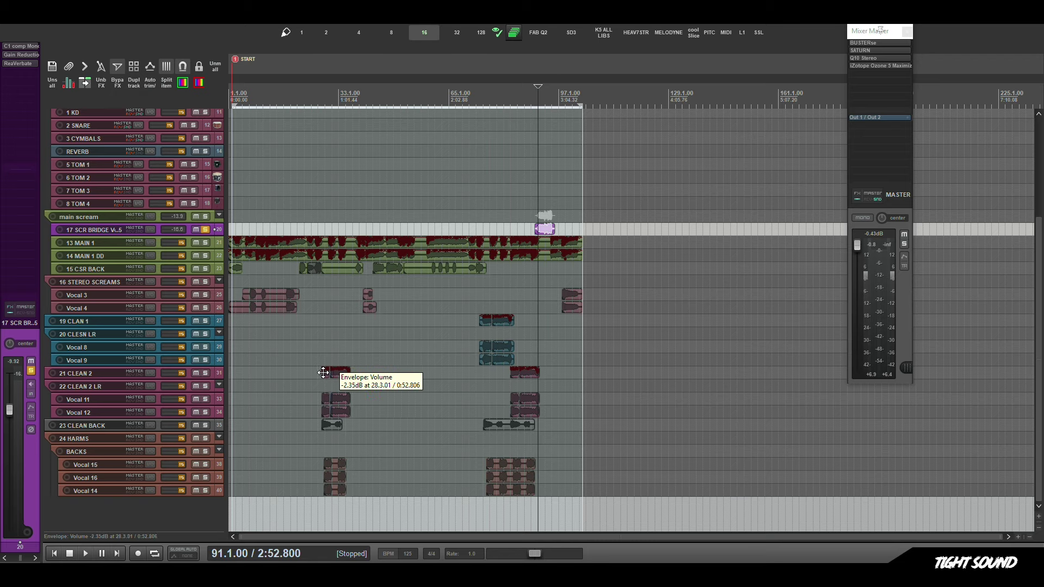
{"action": "key", "text": "ctrl+m"}
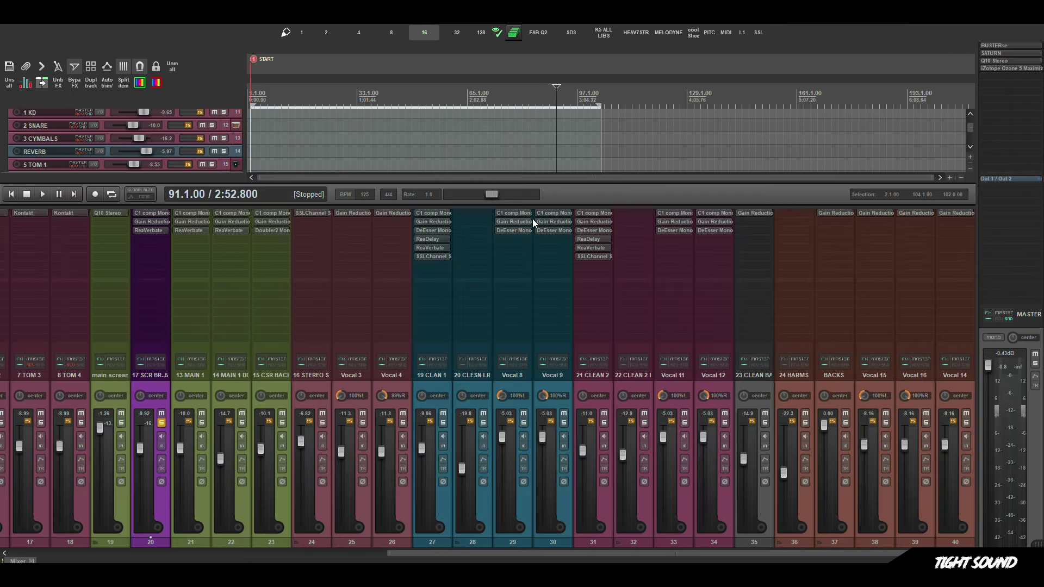
{"action": "key", "text": "ctrl+m"}
{"action": "left_click", "coordinate": [327, 143]}
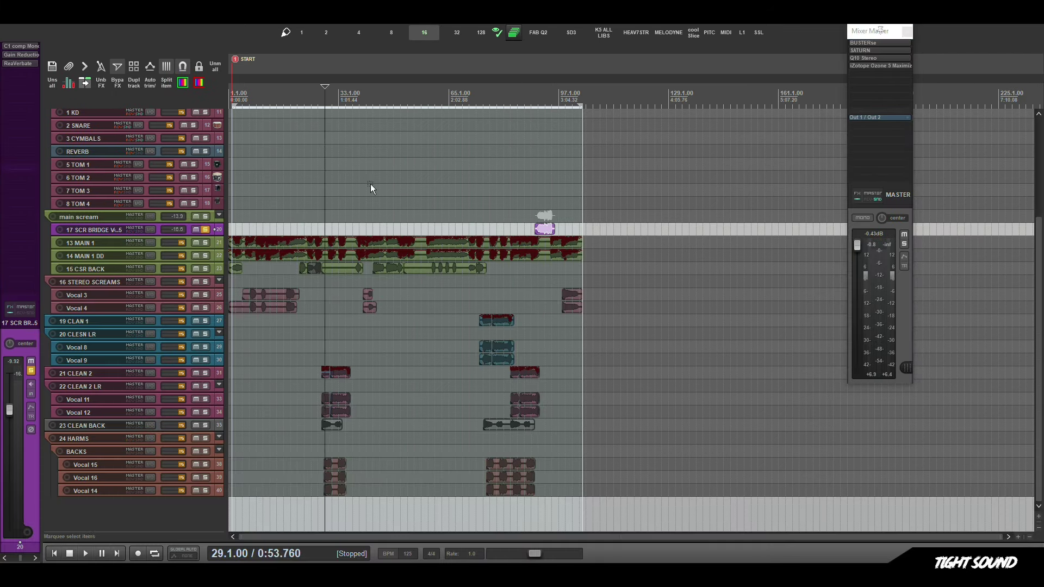
{"action": "scroll", "coordinate": [375, 190], "scroll_direction": "up", "scroll_amount": 5}
{"action": "scroll", "coordinate": [585, 361], "scroll_direction": "up", "scroll_amount": 4}
{"action": "left_click_drag", "start_coordinate": [587, 360], "coordinate": [526, 39]}
{"action": "left_click", "coordinate": [538, 99]}
{"action": "key", "text": "ctrl+m"}
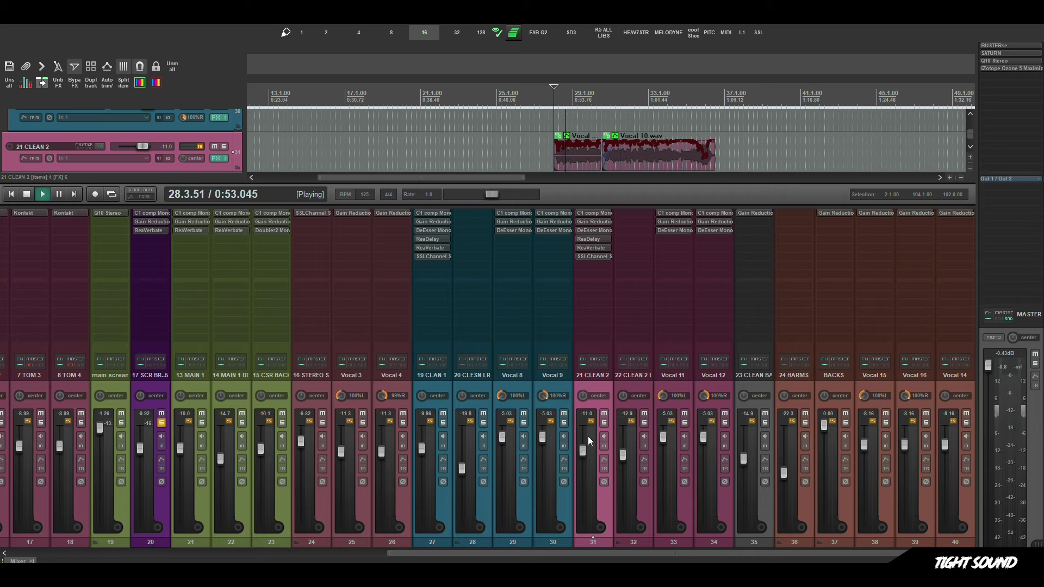
{"action": "left_click", "coordinate": [604, 422]}
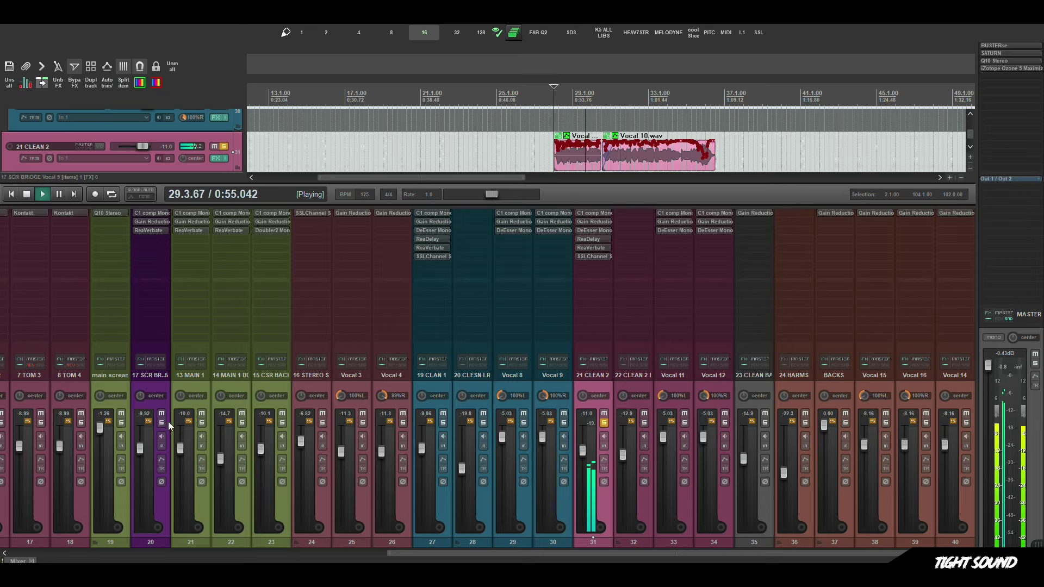
Stop playback and bypass SSLChannel, ReaVerbate, ReaDelay, DeEsser and Gain Reduction on 21 CLEAN 2.
{"action": "key", "text": "space"}
{"action": "left_click", "coordinate": [592, 257], "text": "shift"}
{"action": "left_click", "coordinate": [592, 249], "text": "shift"}
{"action": "left_click", "coordinate": [593, 239], "text": "shift"}
{"action": "left_click", "coordinate": [592, 231], "text": "shift"}
{"action": "left_click", "coordinate": [593, 223], "text": "shift"}
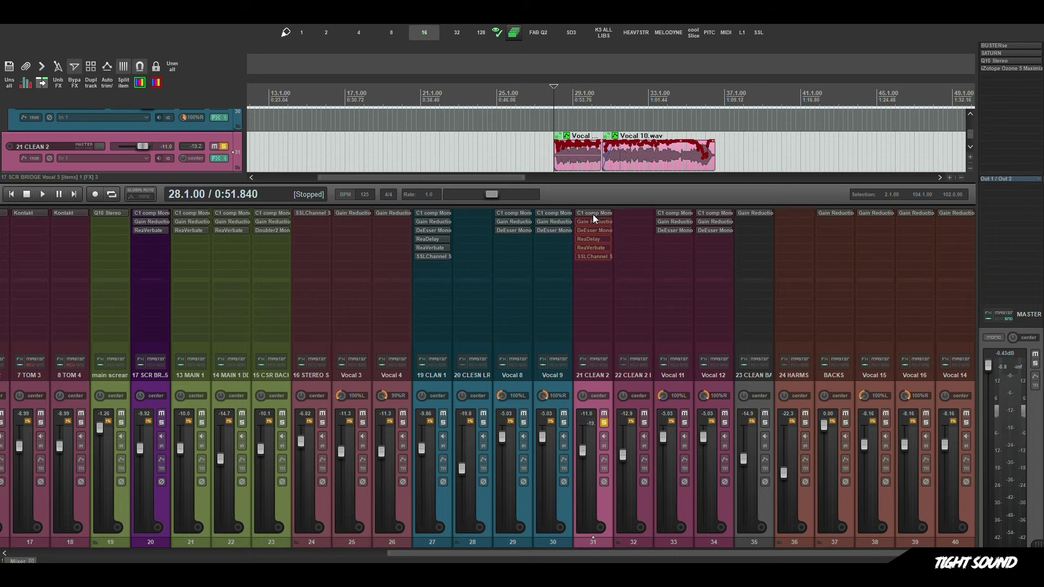
Examine the C1 comp on 21 CLEAN 2 during playback, then re-enable and examine its Gain Reduction and DeEsser.
{"action": "left_click", "coordinate": [592, 214]}
{"action": "left_click", "coordinate": [597, 222], "text": "shift"}
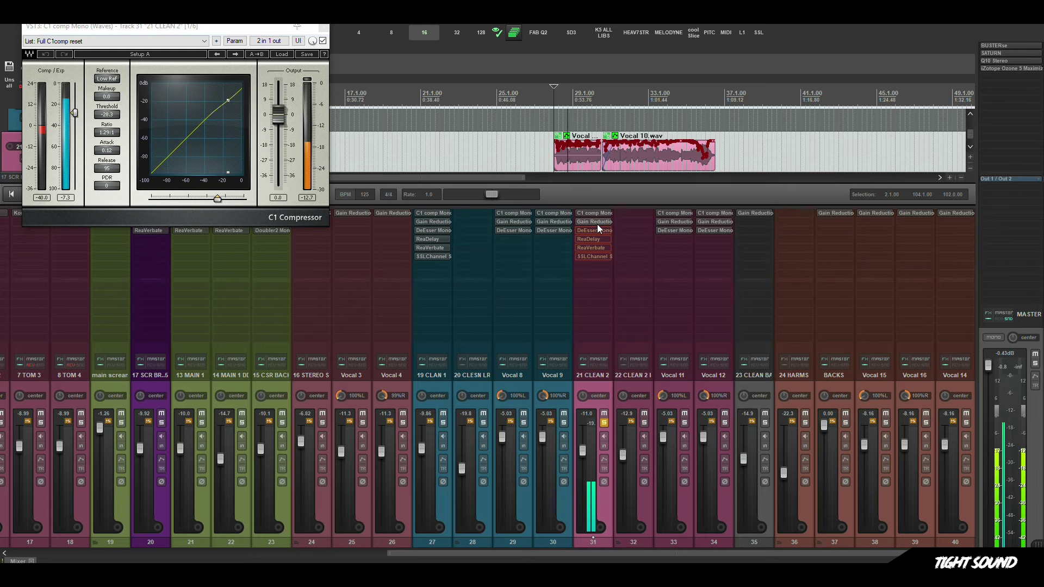
{"action": "left_click", "coordinate": [597, 222]}
{"action": "left_click", "coordinate": [596, 231], "text": "shift"}
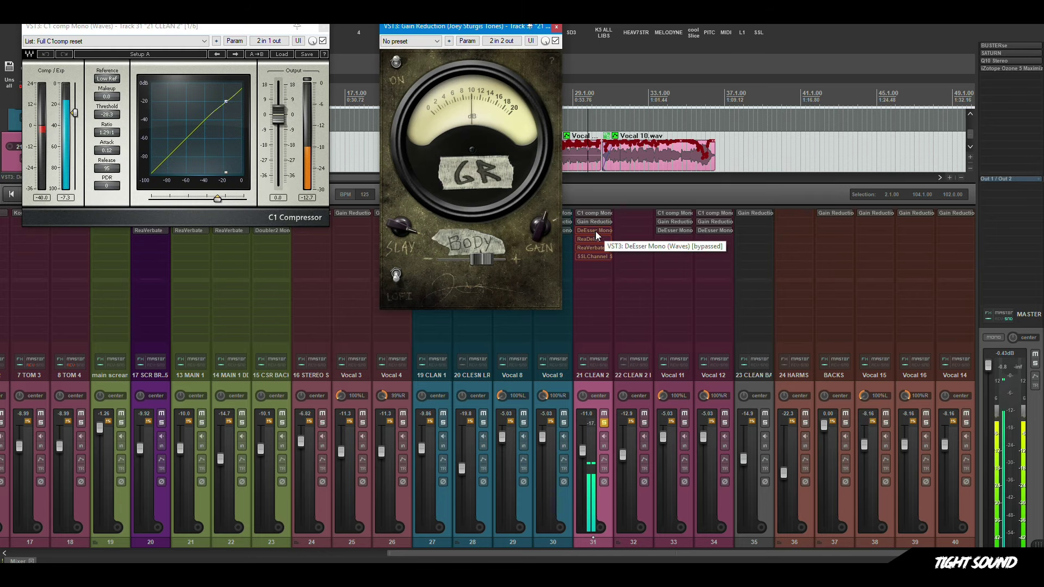
{"action": "left_click", "coordinate": [596, 231]}
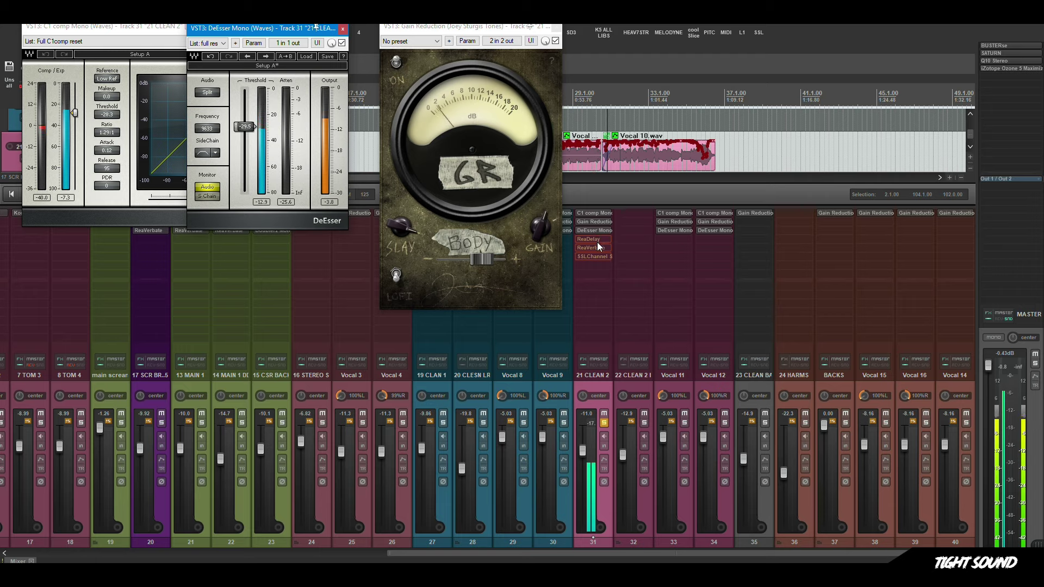
Re-enable ReaDelay, ReaVerbate and SSLChannel on 21 CLEAN 2 one at a time and examine each one's settings.
{"action": "left_click", "coordinate": [597, 239], "text": "shift"}
{"action": "left_click", "coordinate": [594, 241]}
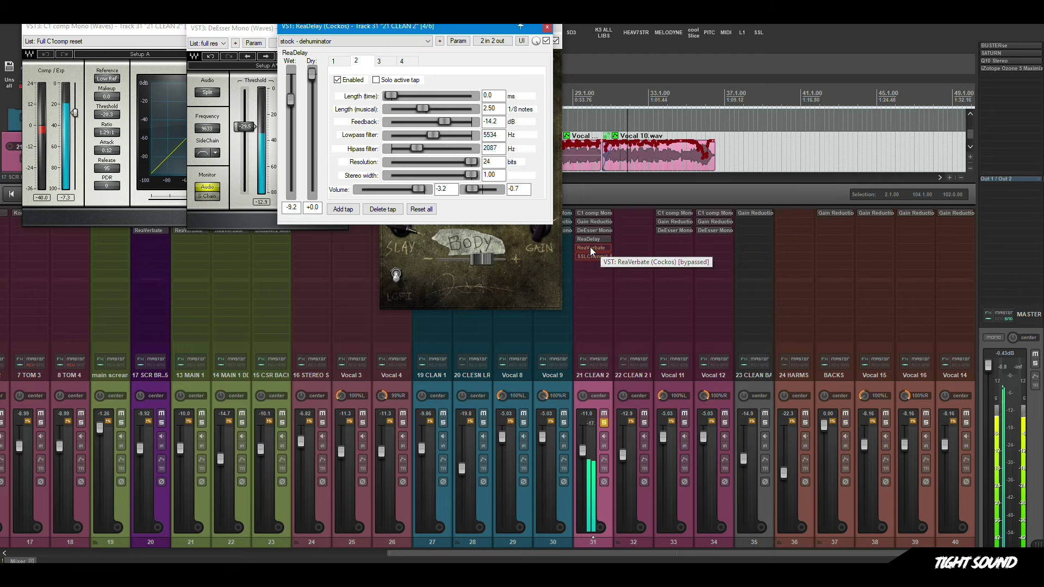
{"action": "left_click", "coordinate": [593, 249], "text": "shift"}
{"action": "left_click", "coordinate": [594, 249]}
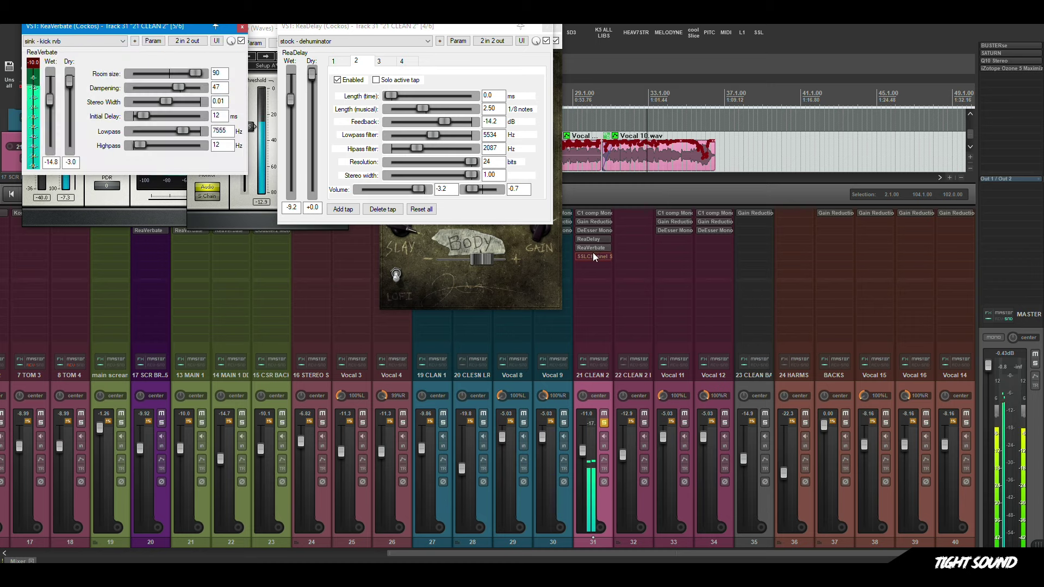
{"action": "left_click", "coordinate": [594, 257], "text": "shift"}
{"action": "left_click", "coordinate": [594, 256]}
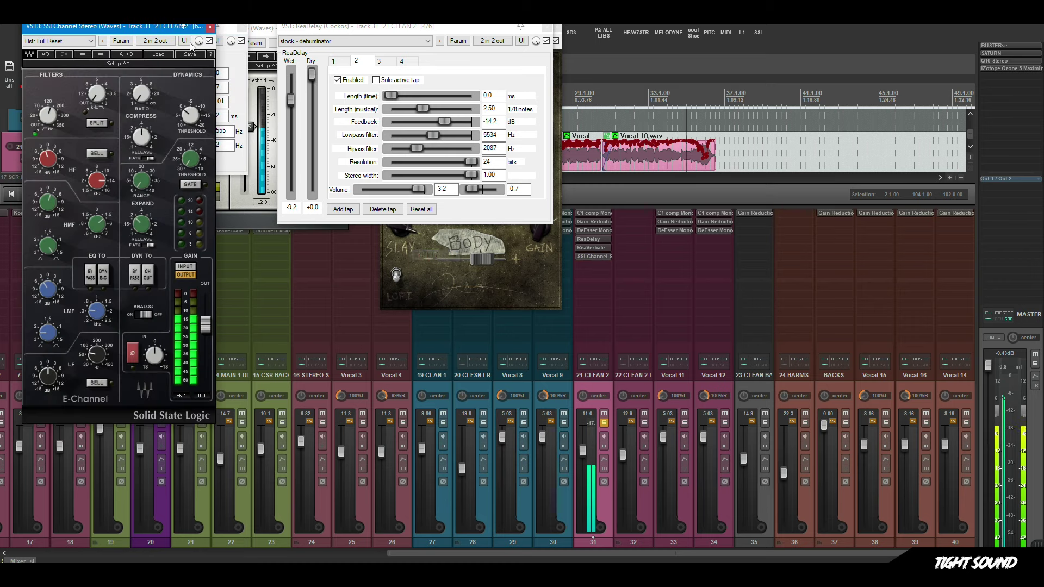
Close the 21 CLEAN 2 plug-in windows, look over the clean vocal items in the arrangement and stop playback.
{"action": "left_click", "coordinate": [210, 28]}
{"action": "left_click", "coordinate": [547, 29]}
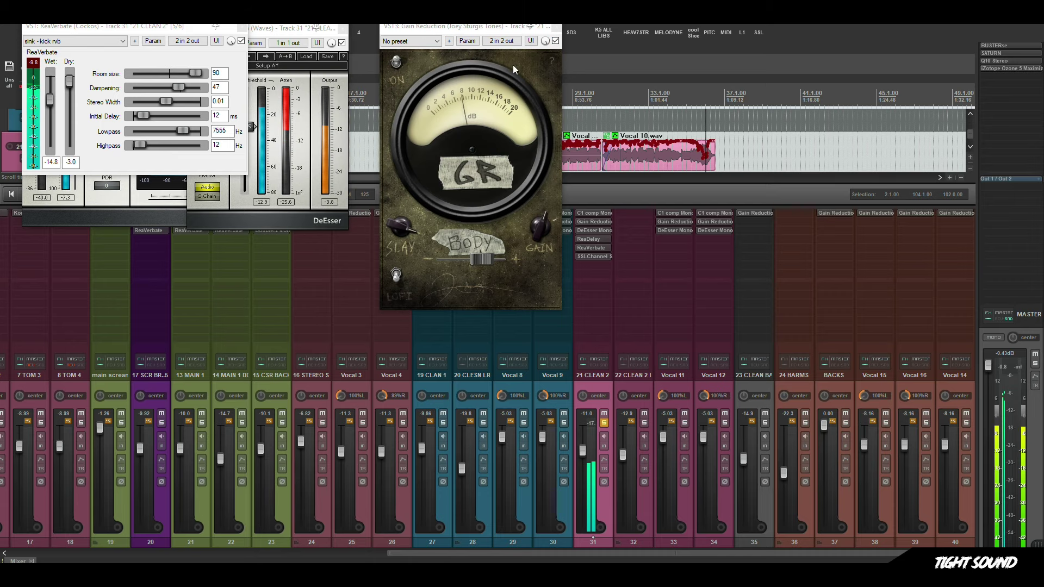
{"action": "left_click", "coordinate": [559, 28]}
{"action": "key", "text": "F7"}
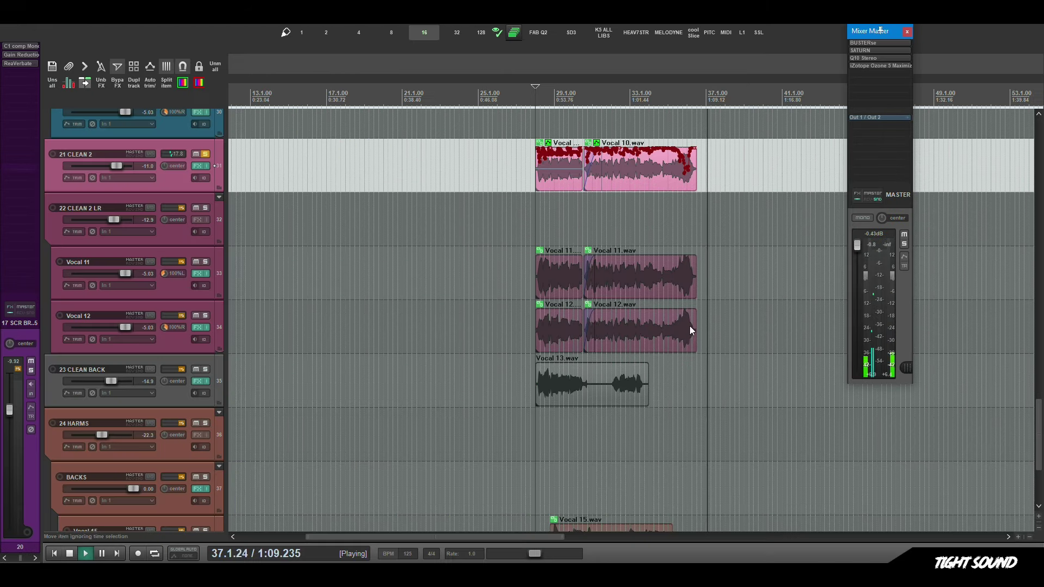
{"action": "key", "text": "F8"}
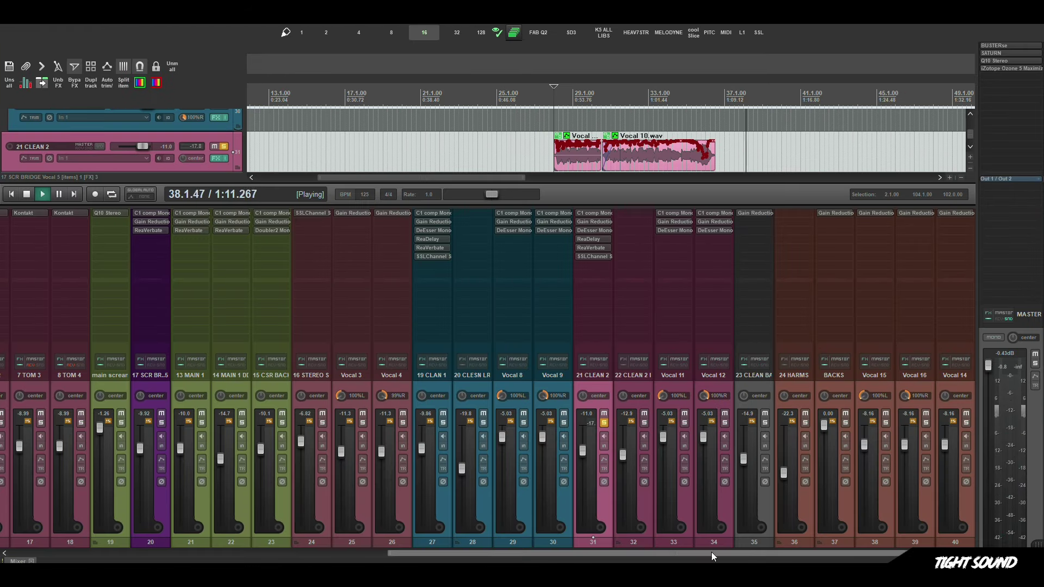
{"action": "key", "text": "space"}
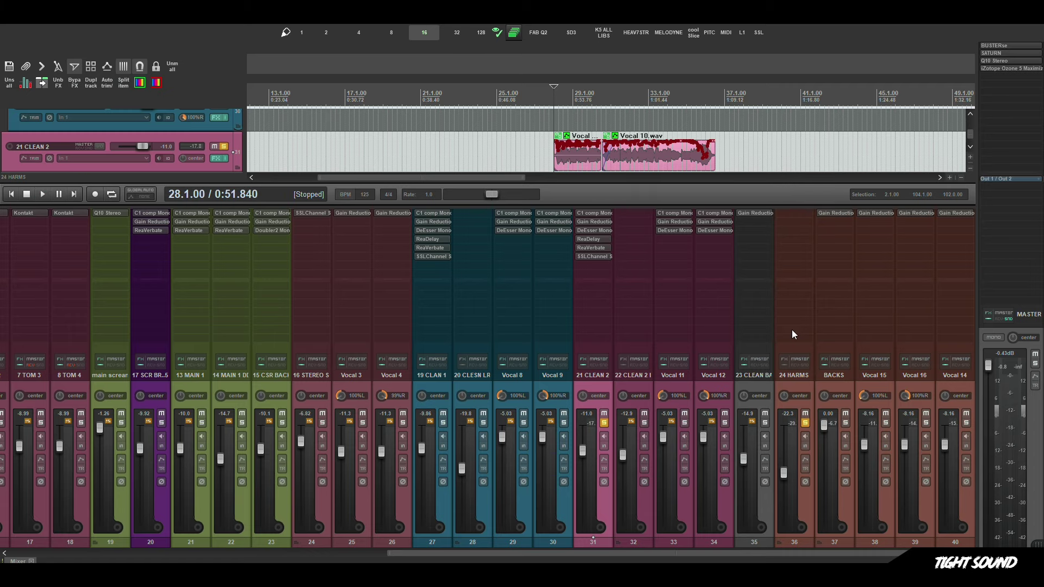
Play the soloed 24 HARMS harmony vocals from position 28.4.00, at the start of the Vocal 15 item.
{"action": "key", "text": "F7"}
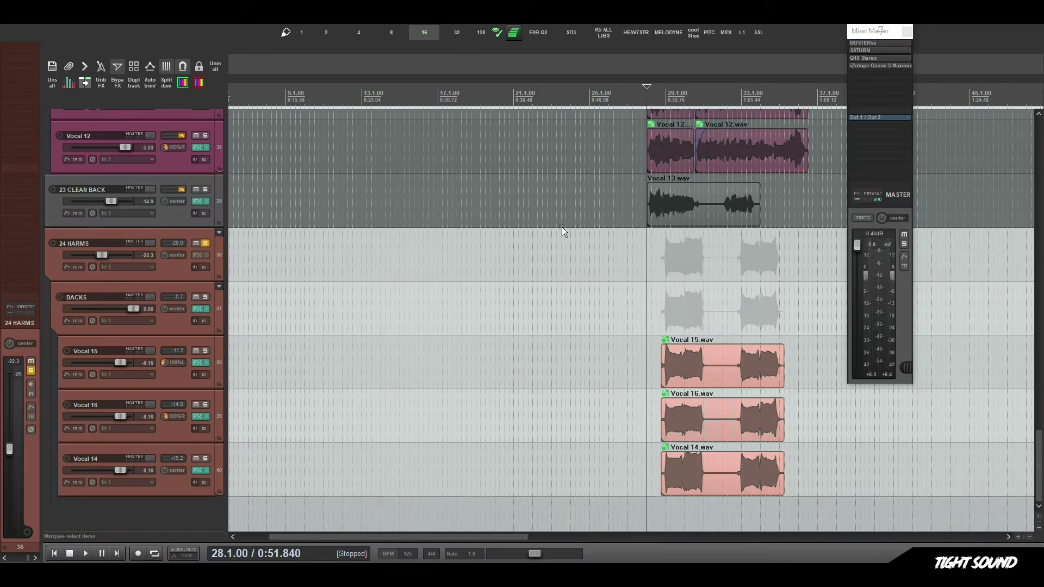
{"action": "scroll", "coordinate": [562, 227], "scroll_direction": "down", "scroll_amount": 3}
{"action": "left_click", "coordinate": [497, 359]}
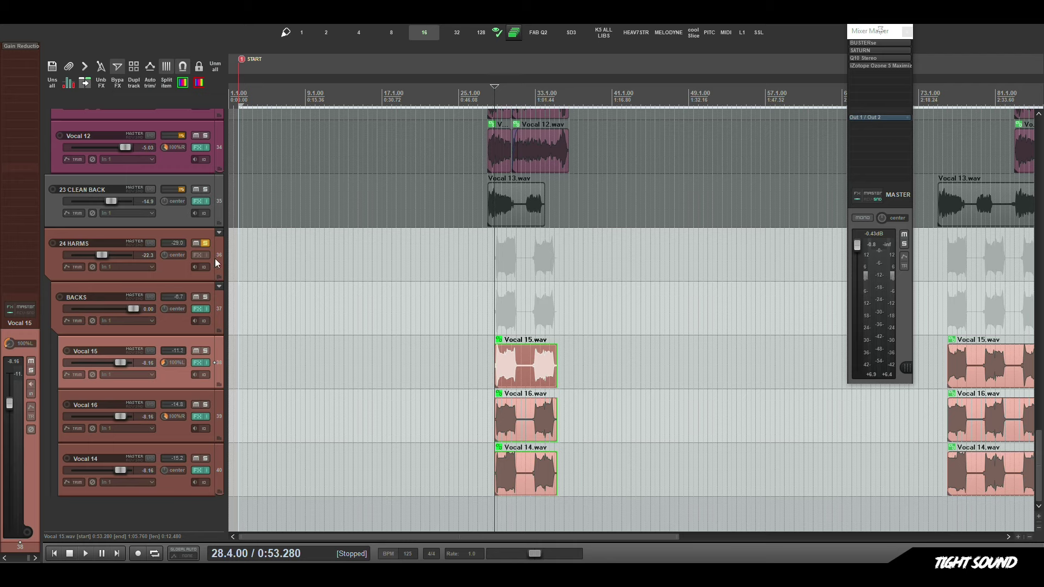
{"action": "key", "text": "space"}
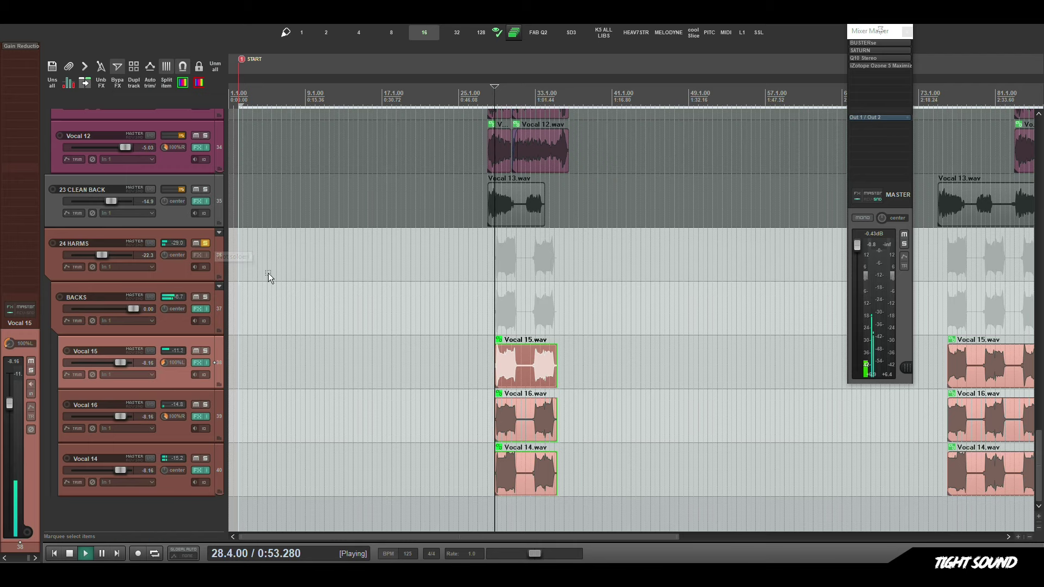
Check the BACKS folder and the Gain Reduction plug-in on Vocal 15, then stop playback.
{"action": "left_click", "coordinate": [172, 321]}
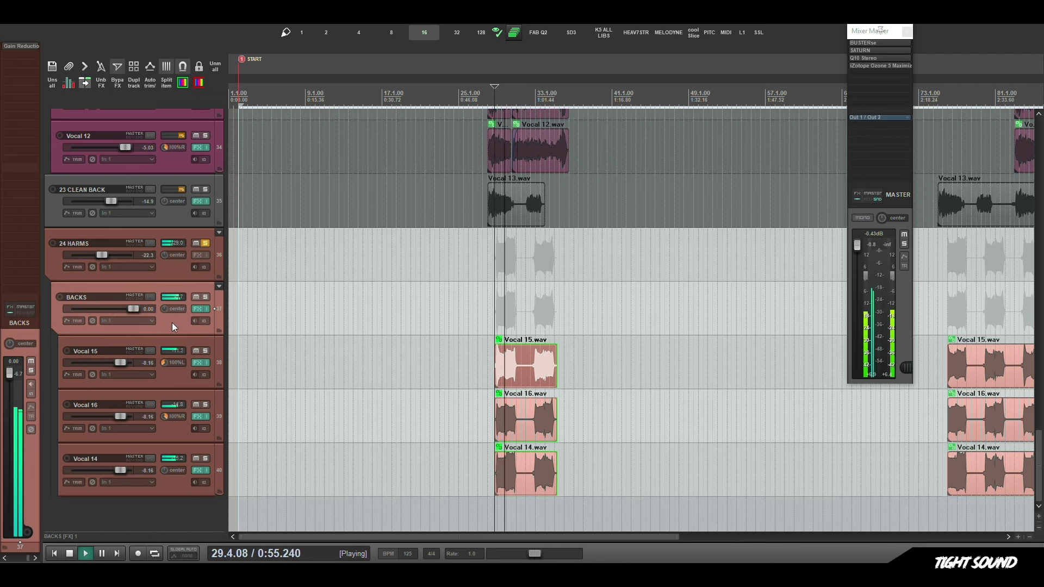
{"action": "left_click", "coordinate": [177, 380]}
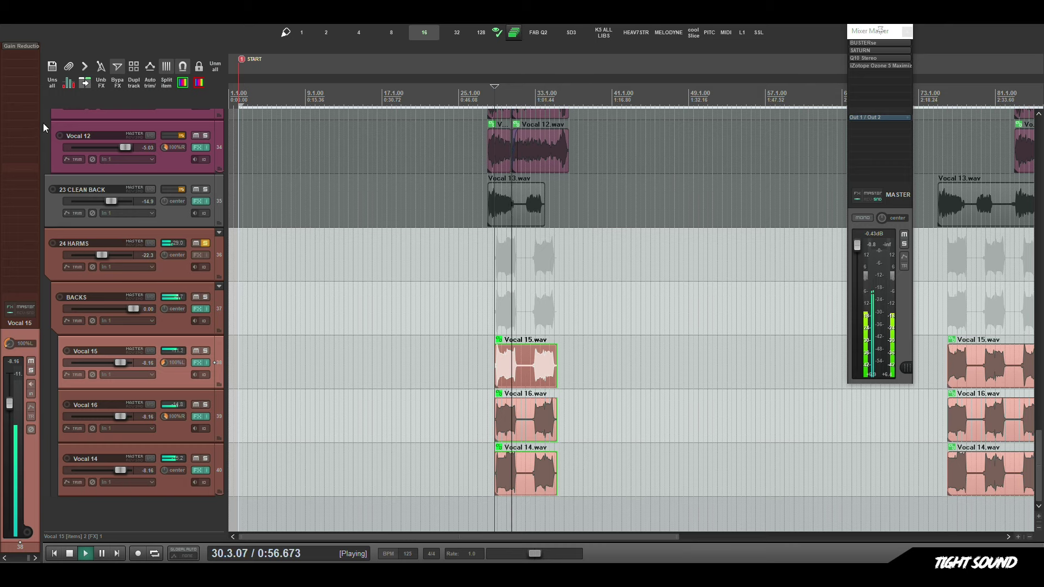
{"action": "left_click", "coordinate": [21, 47]}
{"action": "left_click", "coordinate": [250, 30]}
{"action": "key", "text": "space"}
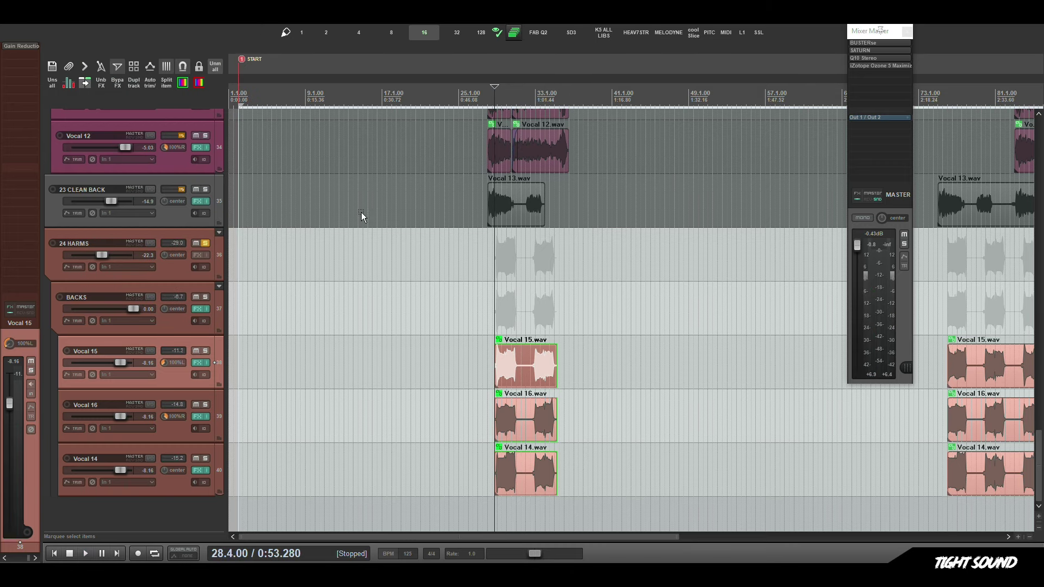
Add 22 CLEAN 2 LR and 23 CLEAN BACK to the solo and play the clean vocals together with the harmonies.
{"action": "scroll", "coordinate": [397, 344], "scroll_direction": "up", "scroll_amount": 3}
{"action": "left_click", "coordinate": [217, 162]}
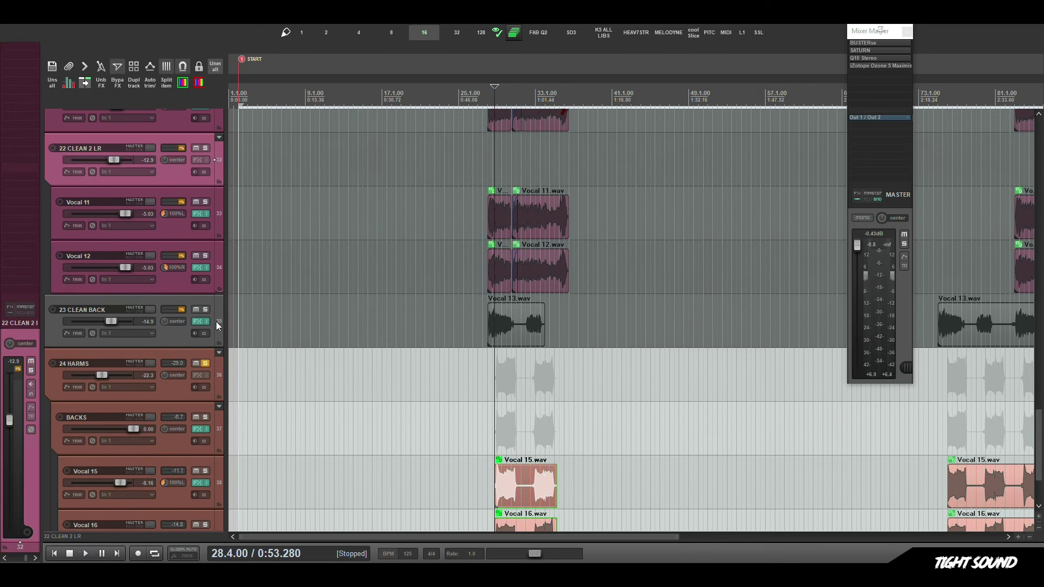
{"action": "left_click", "coordinate": [217, 321]}
{"action": "key", "text": "space"}
{"action": "scroll", "coordinate": [598, 220], "scroll_direction": "up", "scroll_amount": 2}
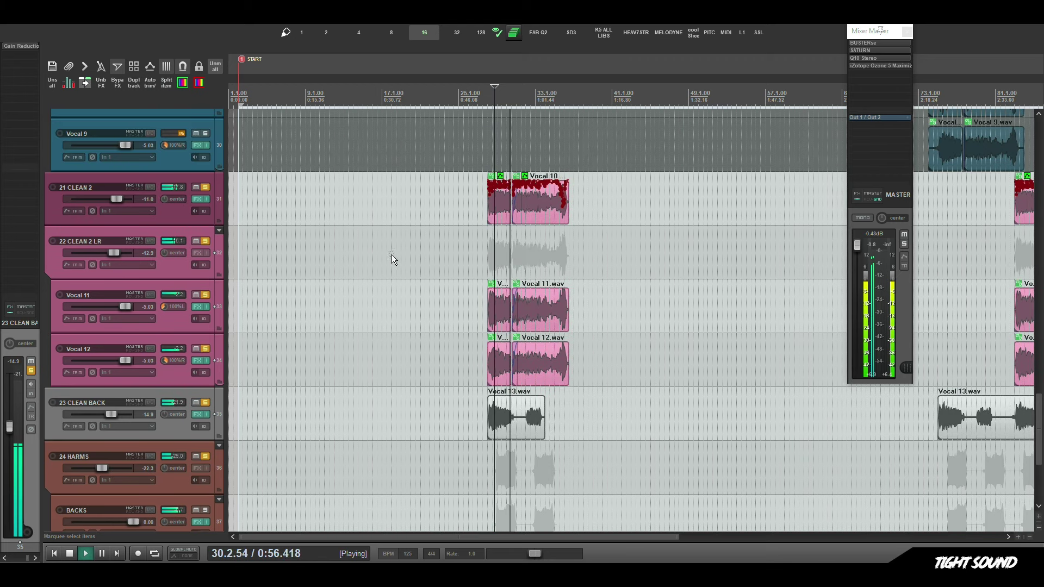
Clear all track solos and play the full mix from the START marker.
{"action": "scroll", "coordinate": [537, 283], "scroll_direction": "down", "scroll_amount": 3}
{"action": "scroll", "coordinate": [431, 296], "scroll_direction": "up", "scroll_amount": 2}
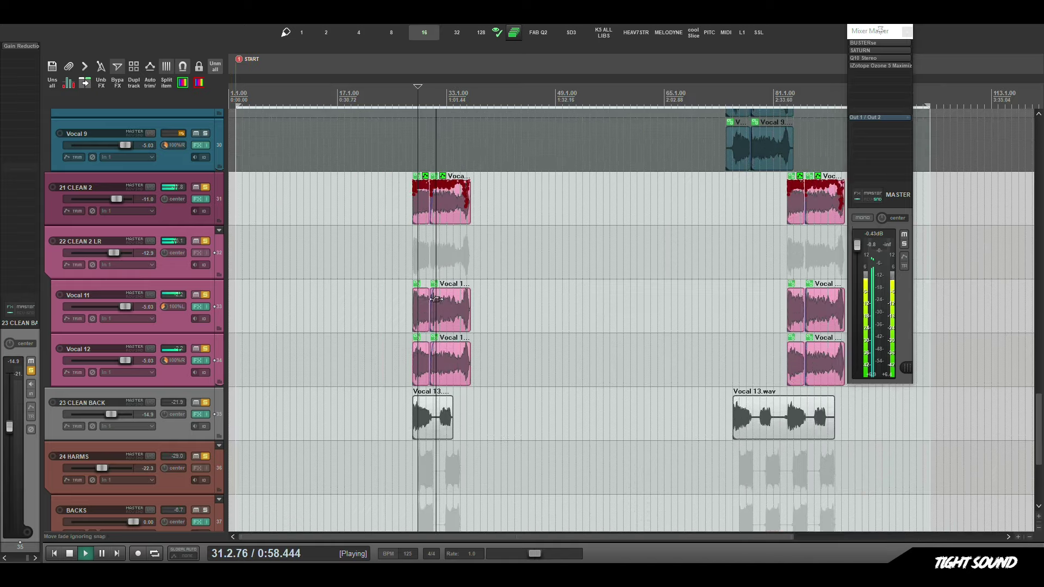
{"action": "scroll", "coordinate": [481, 304], "scroll_direction": "down", "scroll_amount": 3}
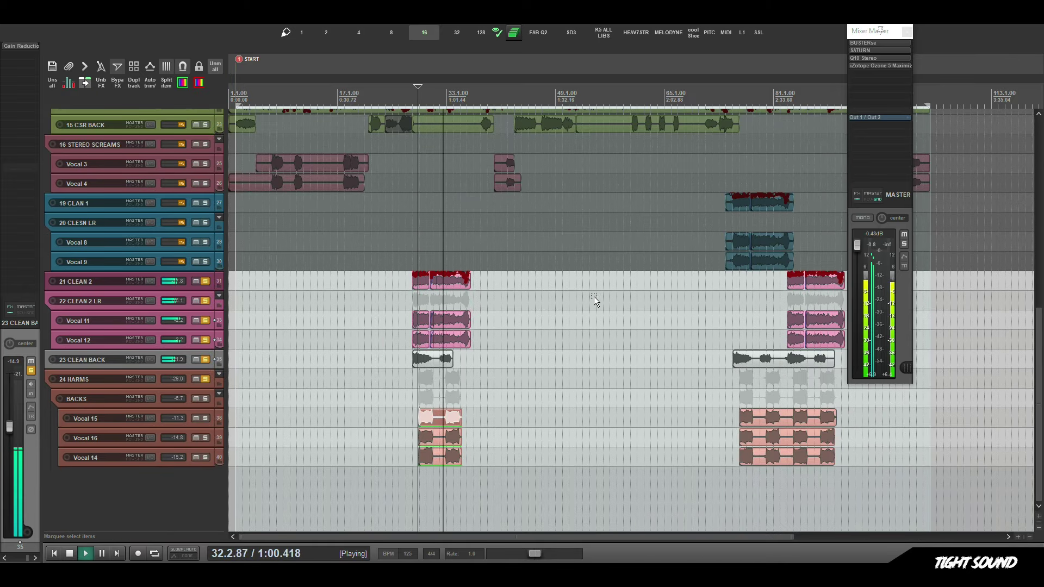
{"action": "key", "text": "shift+F6"}
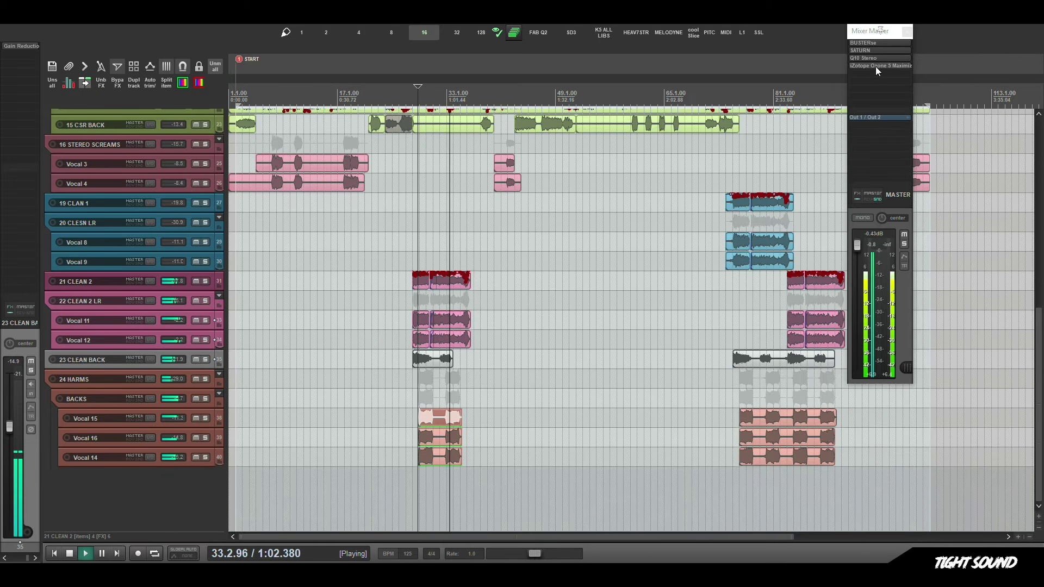
{"action": "left_click", "coordinate": [239, 59]}
{"action": "left_click_drag", "start_coordinate": [609, 143], "coordinate": [463, 335]}
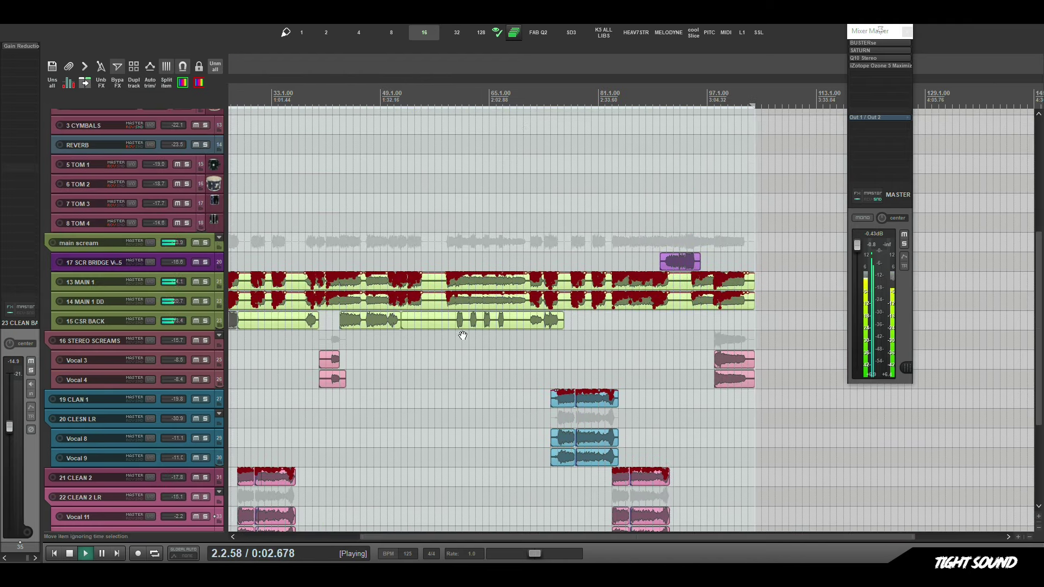
Bypass iZotope Ozone 5 Maximizer, Q10 Stereo and SATURN on the master track.
{"action": "left_click", "coordinate": [892, 65], "text": "shift"}
{"action": "left_click", "coordinate": [890, 58], "text": "shift"}
{"action": "left_click", "coordinate": [888, 51], "text": "shift"}
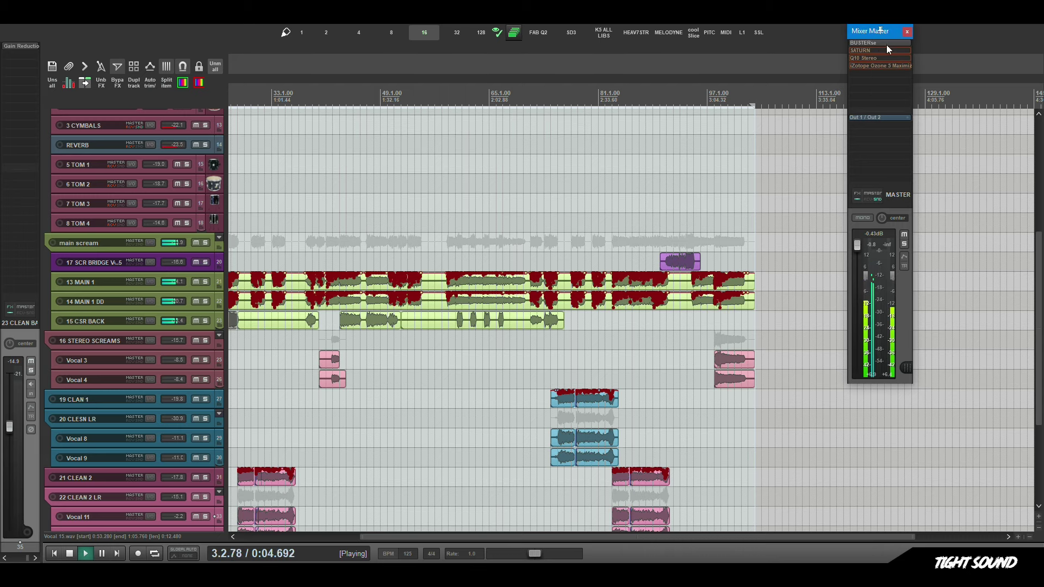
Examine the BUSTERse compressor on the master and compare the mix with it bypassed and enabled.
{"action": "left_click", "coordinate": [886, 43]}
{"action": "left_click", "coordinate": [376, 41]}
{"action": "left_click", "coordinate": [376, 42]}
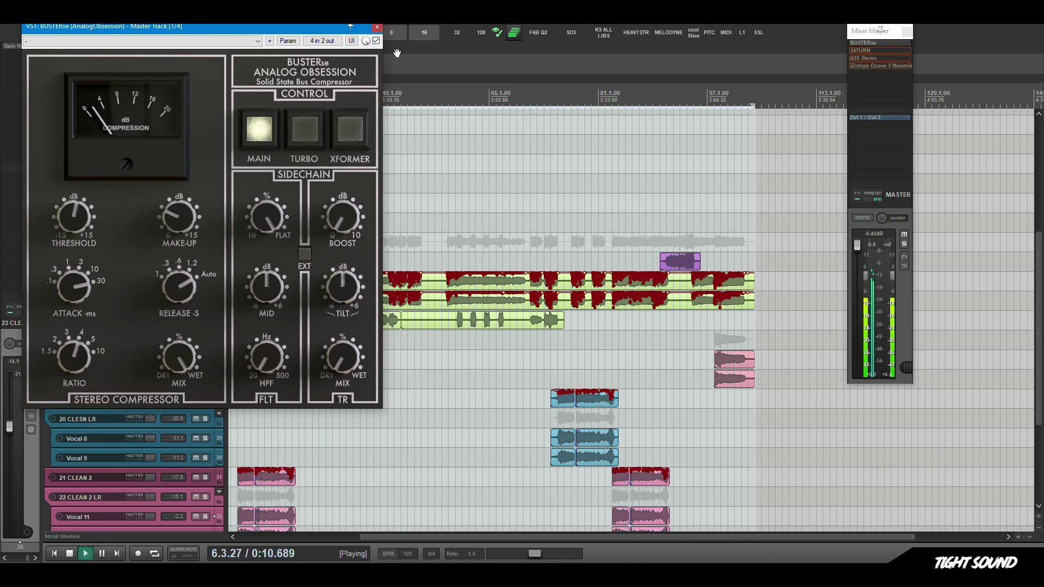
{"action": "left_click", "coordinate": [376, 41]}
{"action": "left_click", "coordinate": [376, 42]}
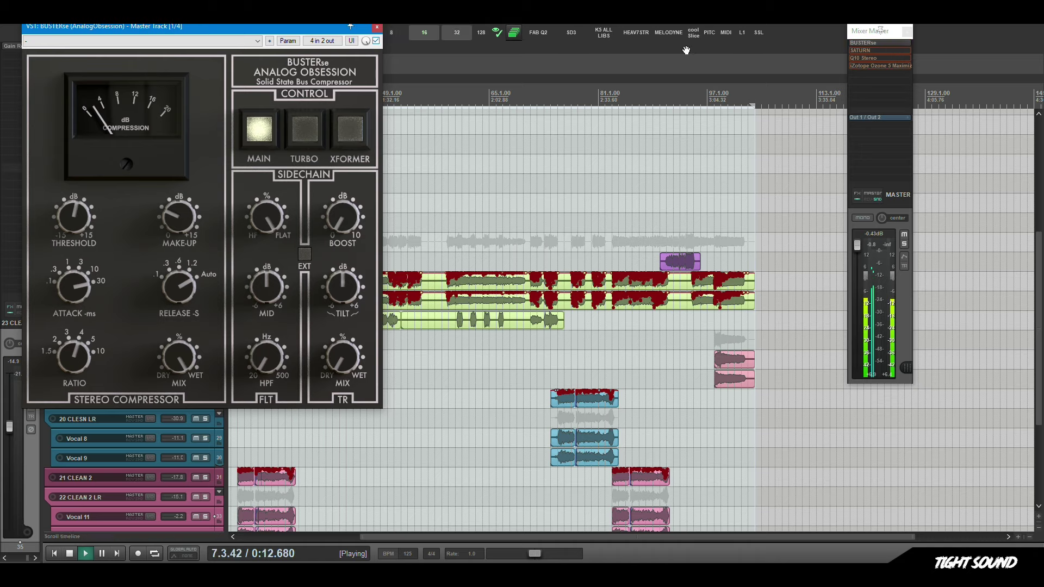
Re-enable SATURN, Q10 Stereo and iZotope Ozone 5 Maximizer on the master in turn and examine their settings.
{"action": "left_click", "coordinate": [873, 49], "text": "shift"}
{"action": "left_click", "coordinate": [873, 50]}
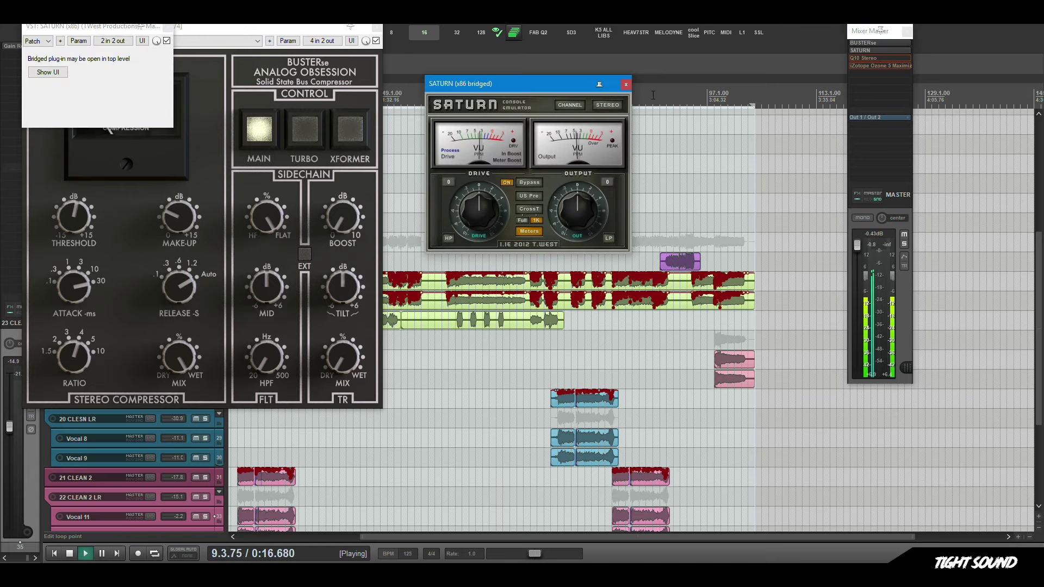
{"action": "left_click", "coordinate": [625, 85]}
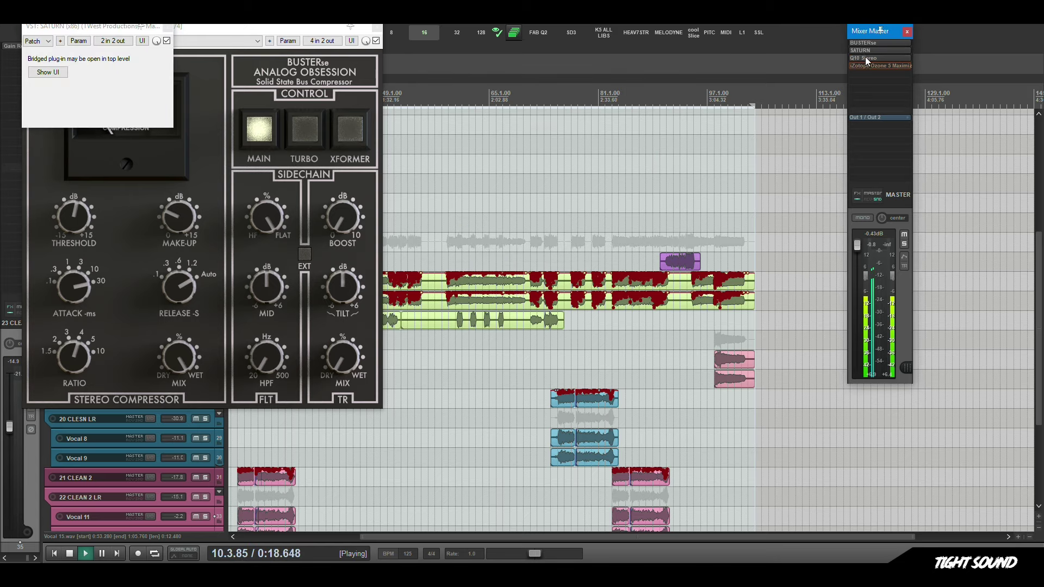
{"action": "left_click", "coordinate": [865, 57]}
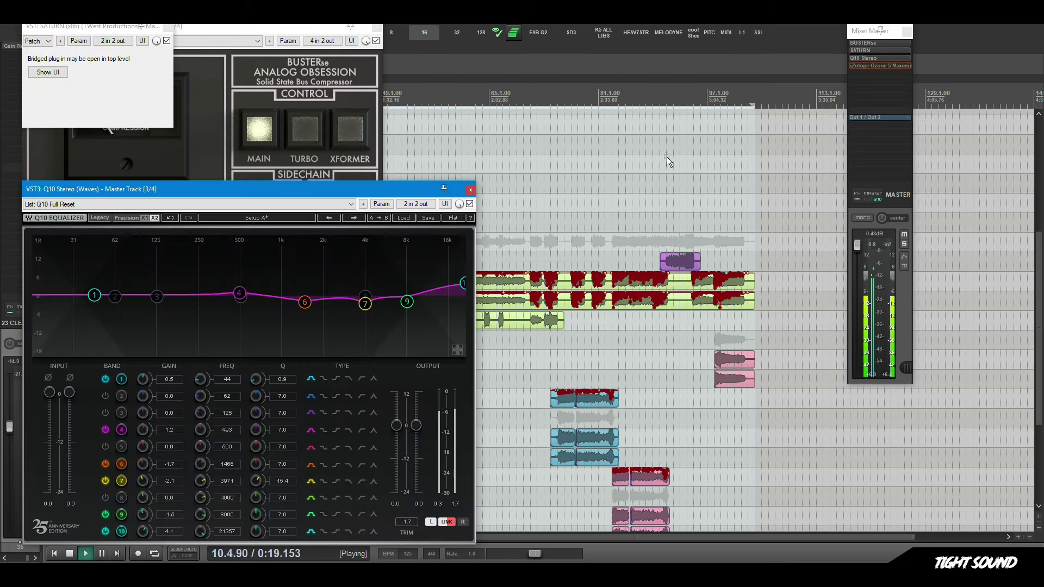
{"action": "left_click", "coordinate": [878, 66]}
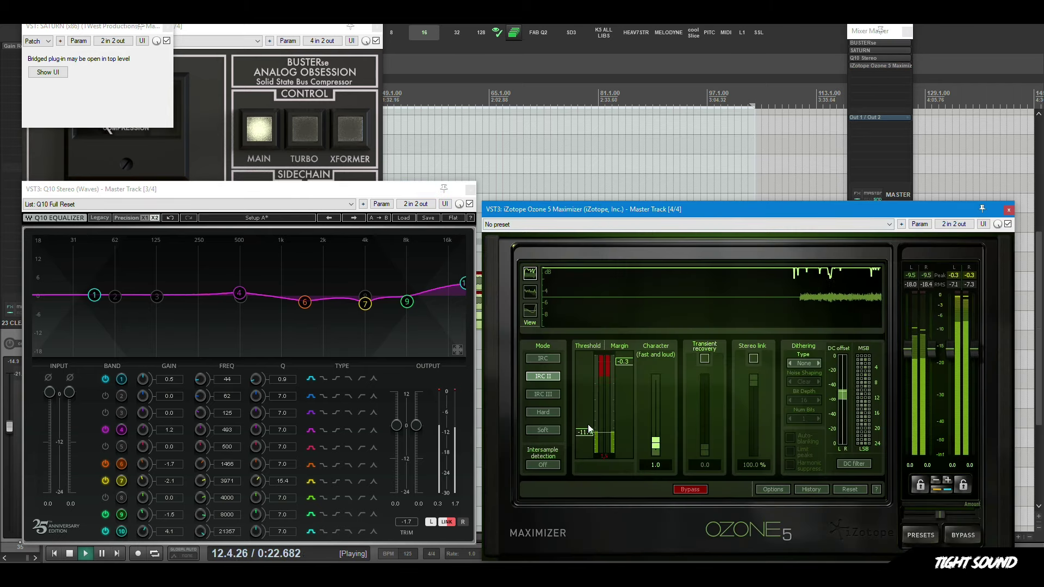
Compare the mix with the master's Q10 Stereo bypassed and enabled, then close all master plug-in windows.
{"action": "left_click", "coordinate": [469, 204]}
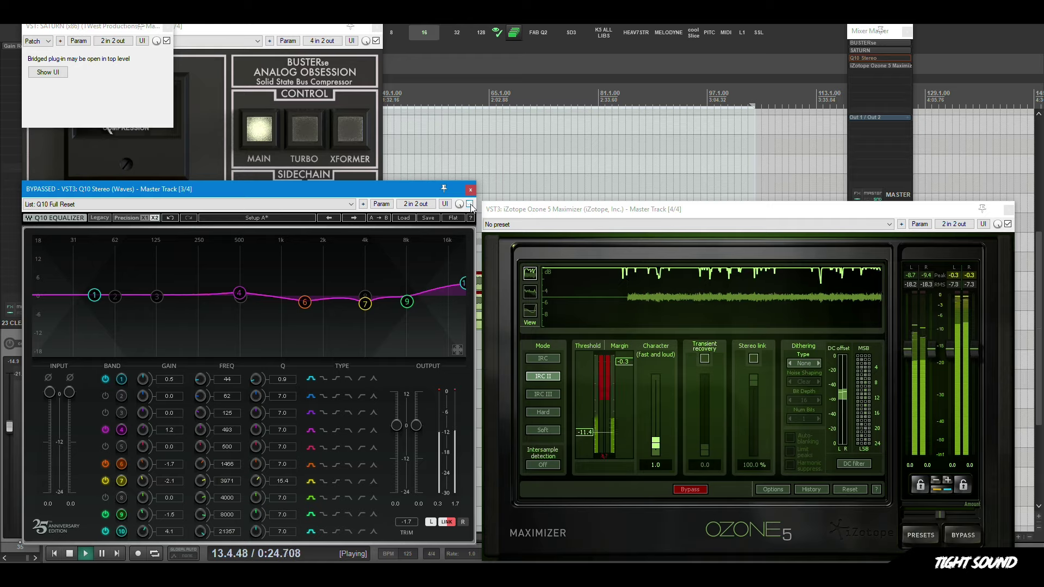
{"action": "left_click", "coordinate": [470, 204]}
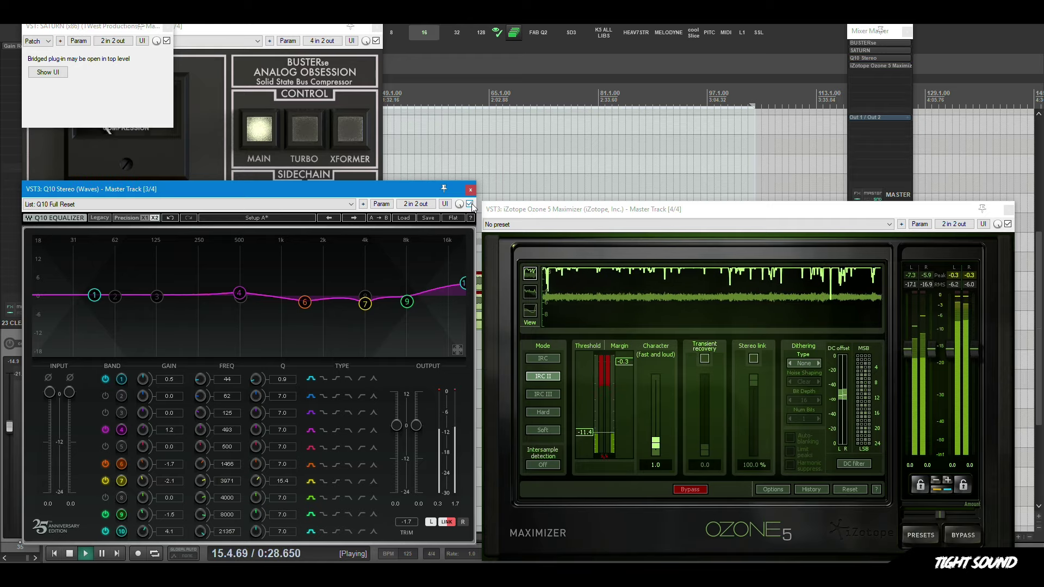
{"action": "left_click", "coordinate": [470, 190]}
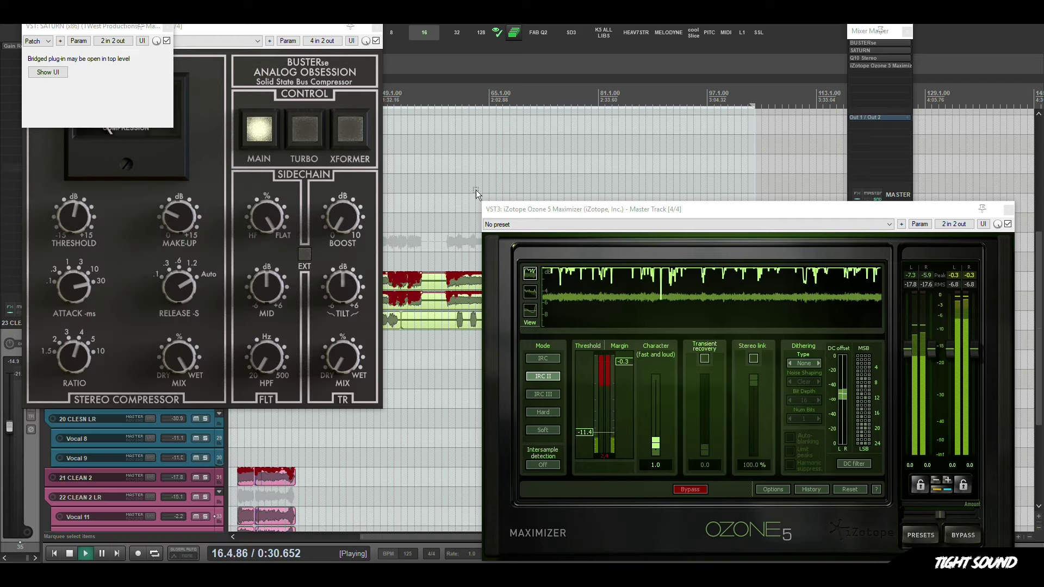
{"action": "key", "text": "Escape"}
Look over the whole arrangement from the guitar and drum tracks to the harmony vocals while the full mix plays.
{"action": "scroll", "coordinate": [553, 254], "scroll_direction": "down", "scroll_amount": 5}
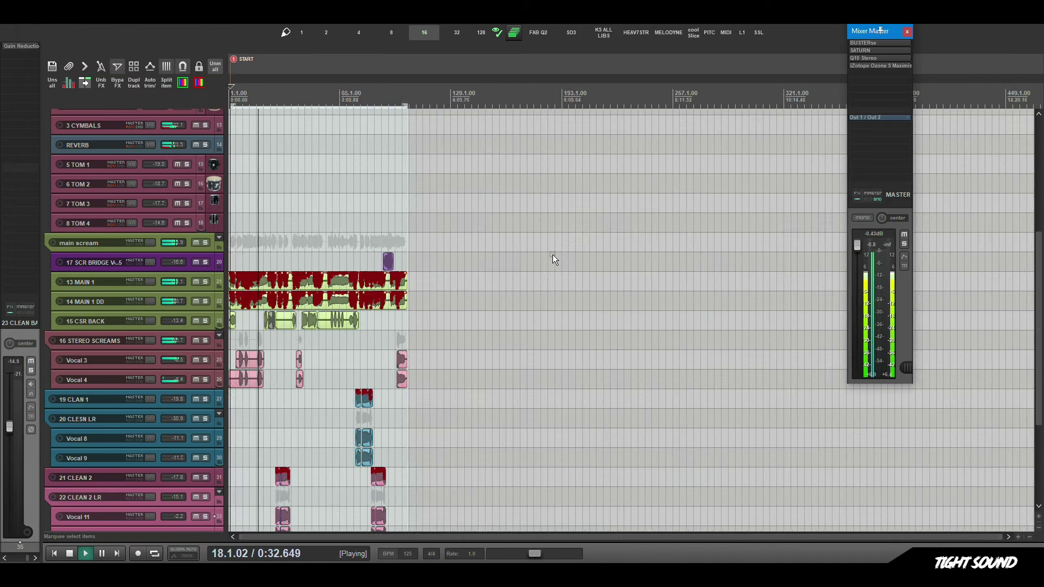
{"action": "scroll", "coordinate": [539, 260], "scroll_direction": "up", "scroll_amount": 5}
{"action": "scroll", "coordinate": [540, 260], "scroll_direction": "down", "scroll_amount": 2}
{"action": "left_click_drag", "start_coordinate": [531, 192], "coordinate": [611, 369]}
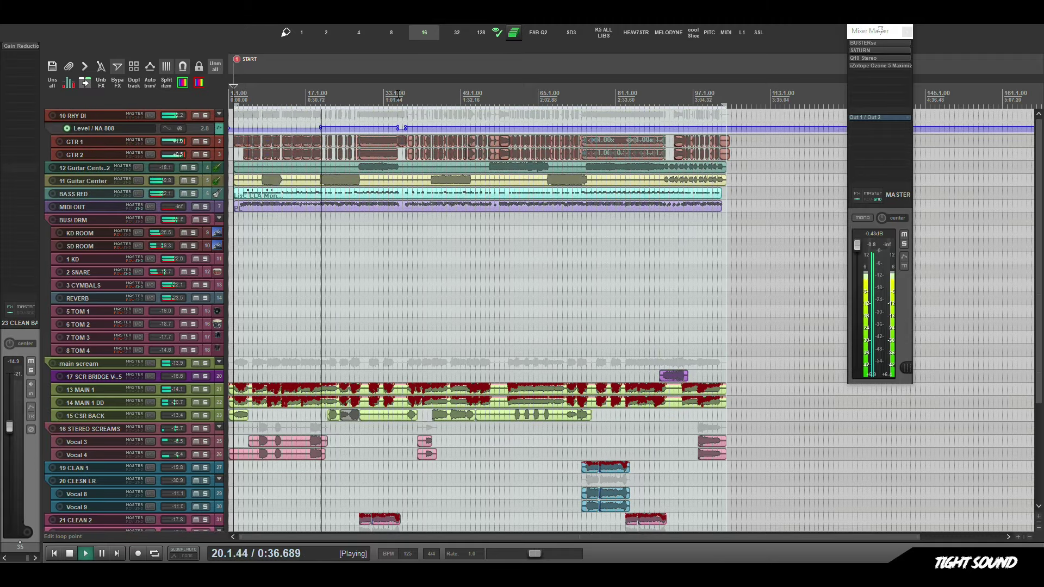
{"action": "scroll", "coordinate": [516, 152], "scroll_direction": "up", "scroll_amount": 3}
{"action": "left_click_drag", "start_coordinate": [664, 251], "coordinate": [539, 278]}
{"action": "left_click_drag", "start_coordinate": [628, 311], "coordinate": [605, 253]}
{"action": "scroll", "coordinate": [609, 305], "scroll_direction": "down", "scroll_amount": 3}
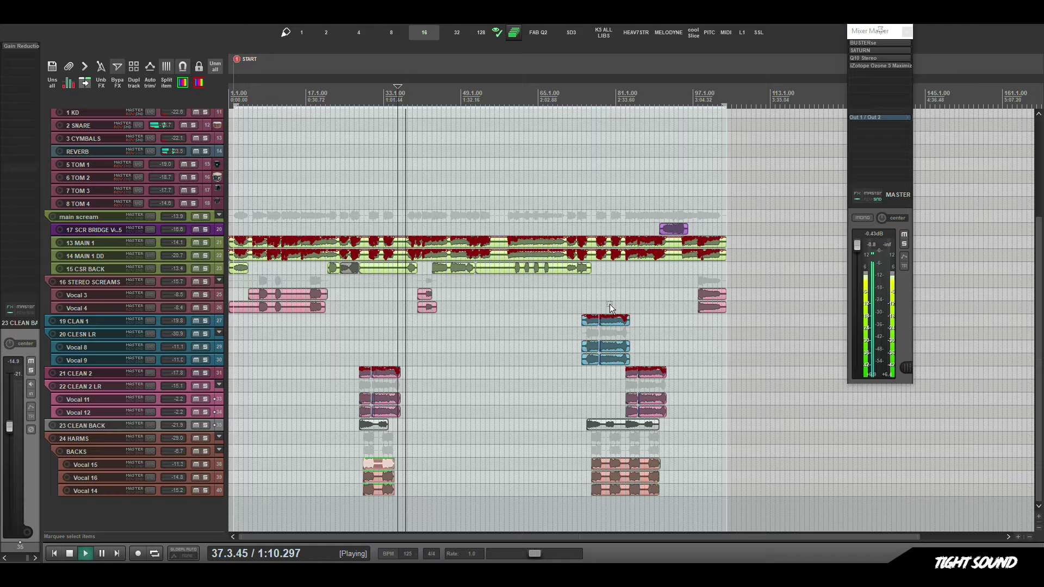
{"action": "scroll", "coordinate": [609, 305], "scroll_direction": "up", "scroll_amount": 3}
{"action": "left_click_drag", "start_coordinate": [690, 304], "coordinate": [586, 449]}
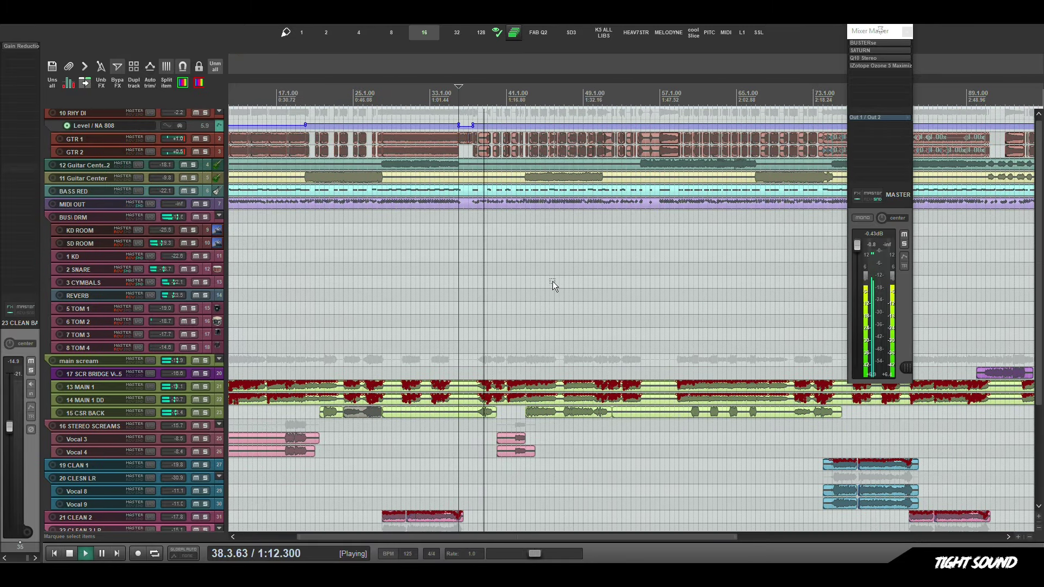